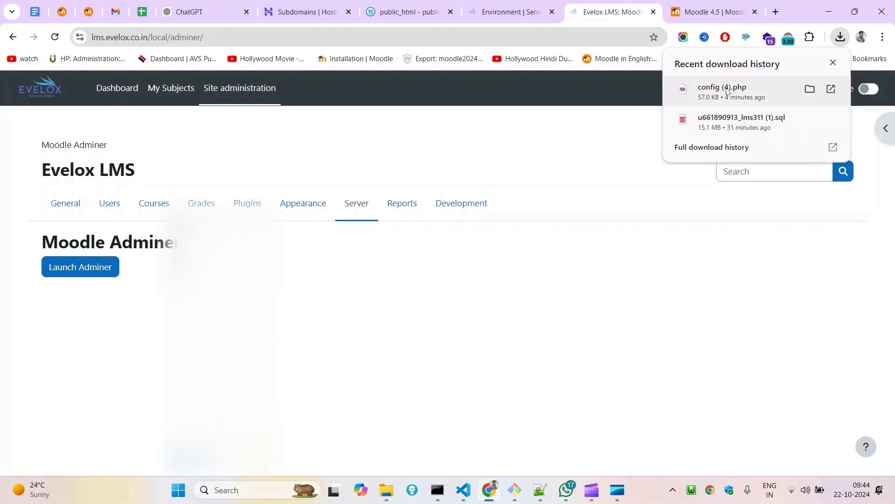
- Look over the server's public_html folder, the Moodle environment checks and the lms4.5 archive in the local moodle4.5 folder
click(407, 4)
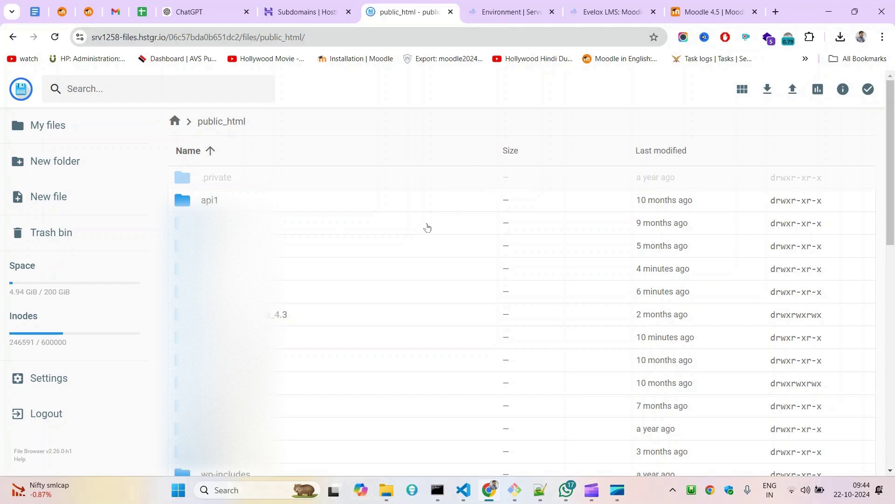
click(483, 7)
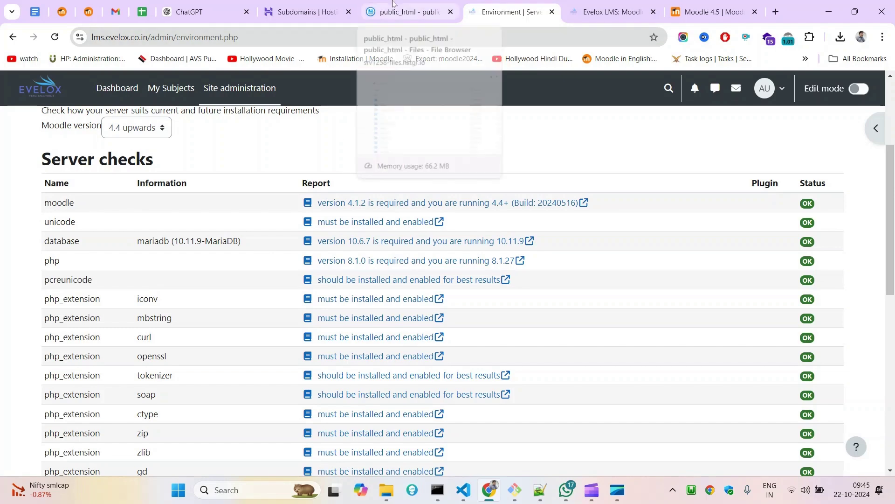
click(394, 491)
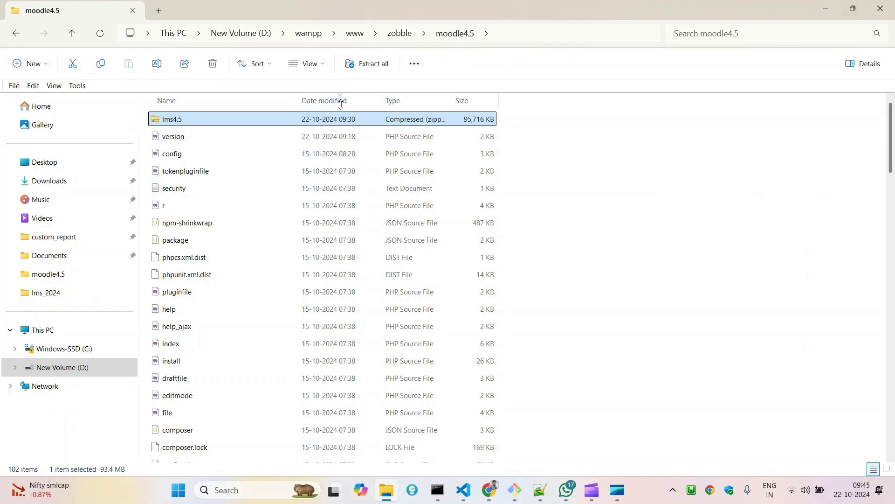
double_click(185, 120)
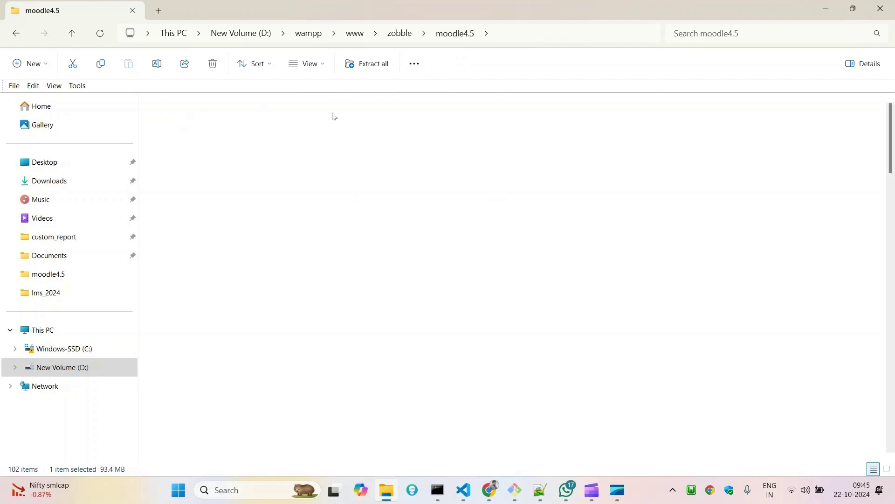
key(alt+Tab)
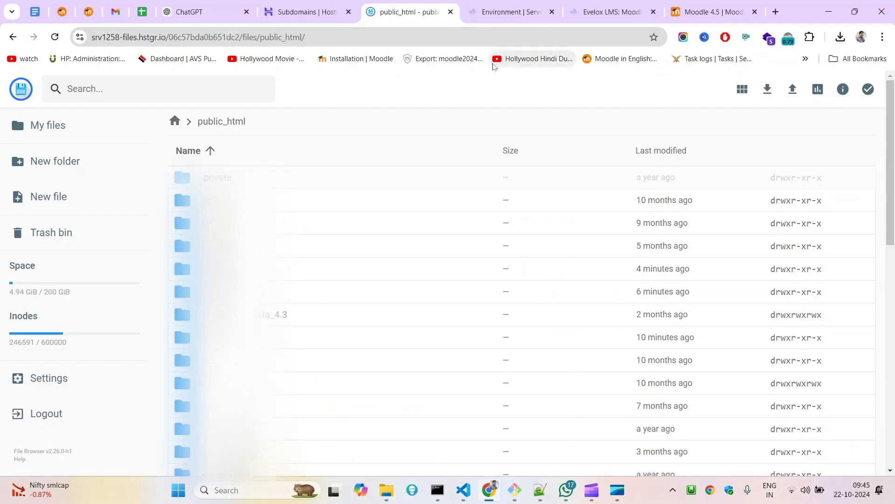
- Examine the lms4.5 folder in public_html alongside its source archive in the local moodle4.5 folder
click(182, 276)
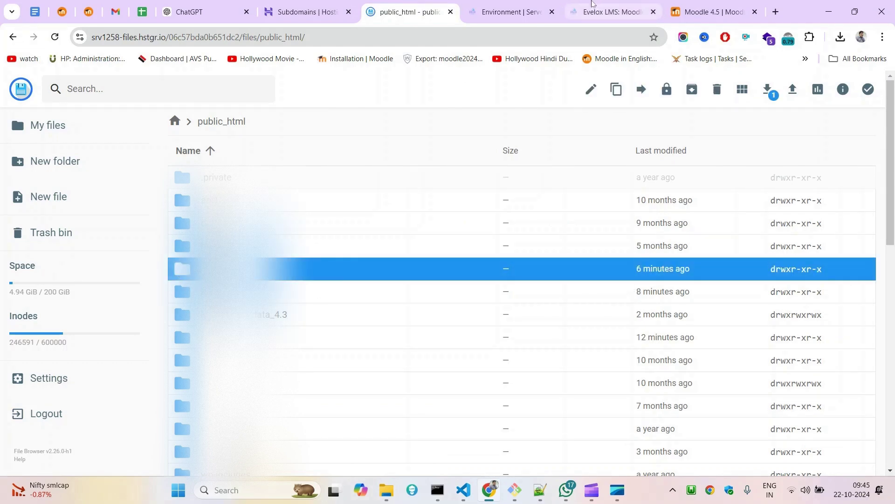
click(185, 301)
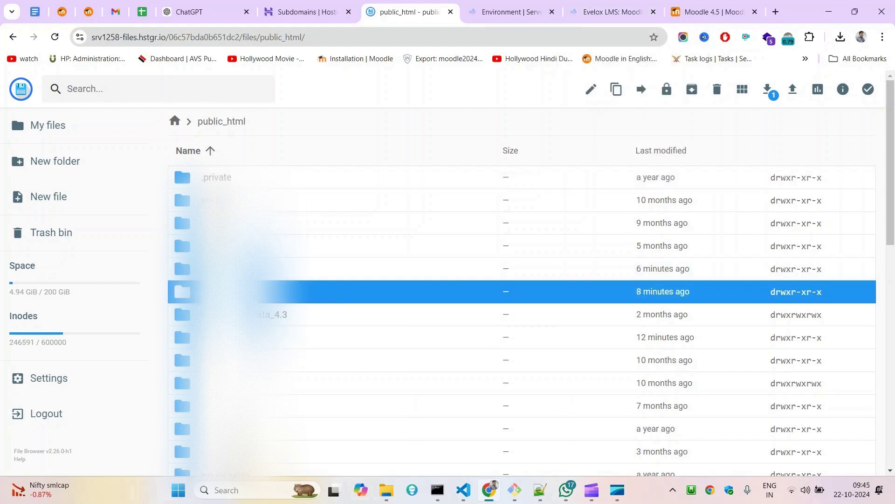
double_click(186, 299)
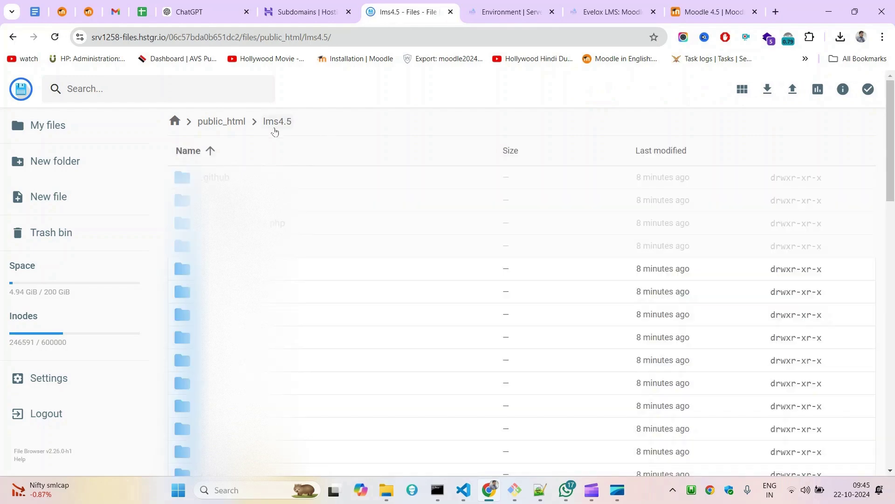
click(229, 129)
click(387, 489)
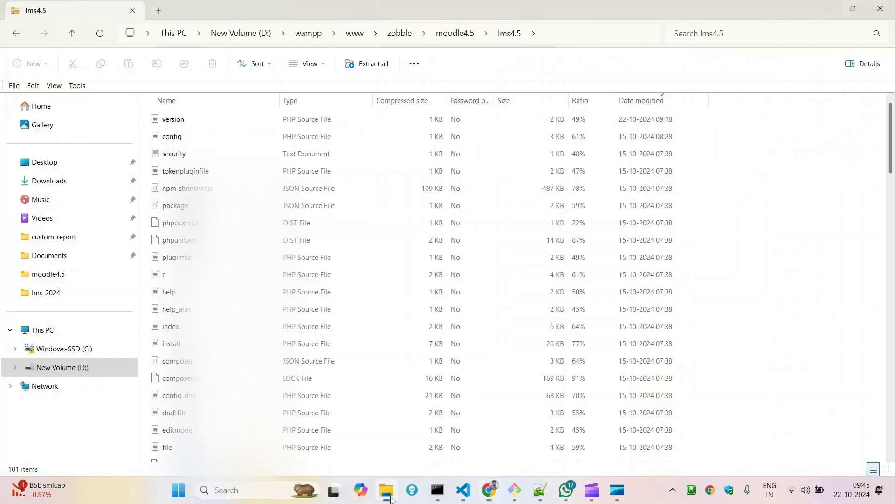
click(456, 33)
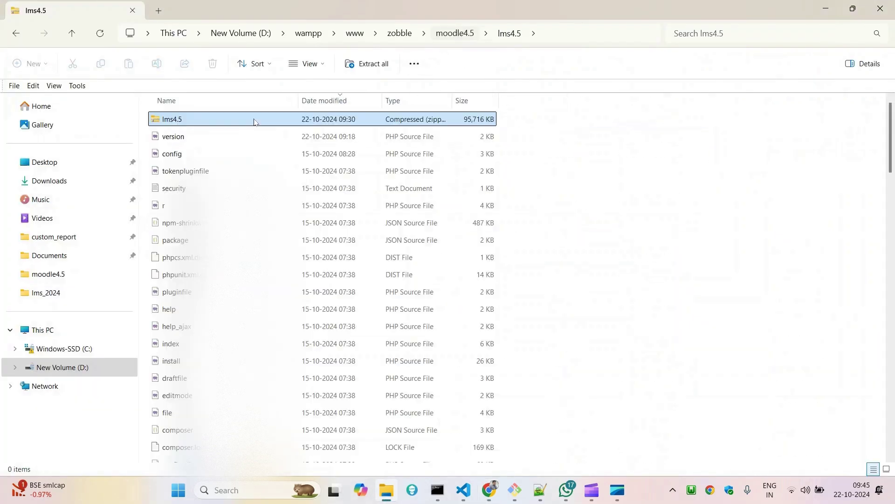
click(487, 488)
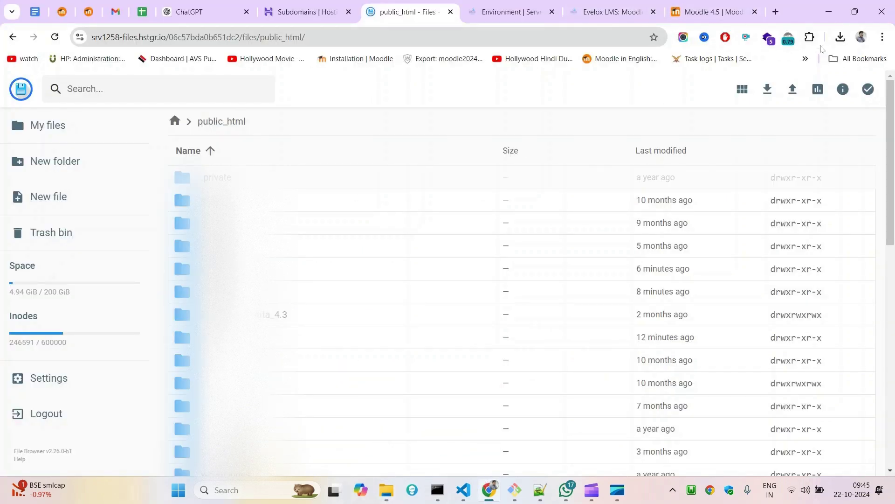
- Check the recent downloads for the config file and SQL backups, and return to the site's environment checks
click(840, 36)
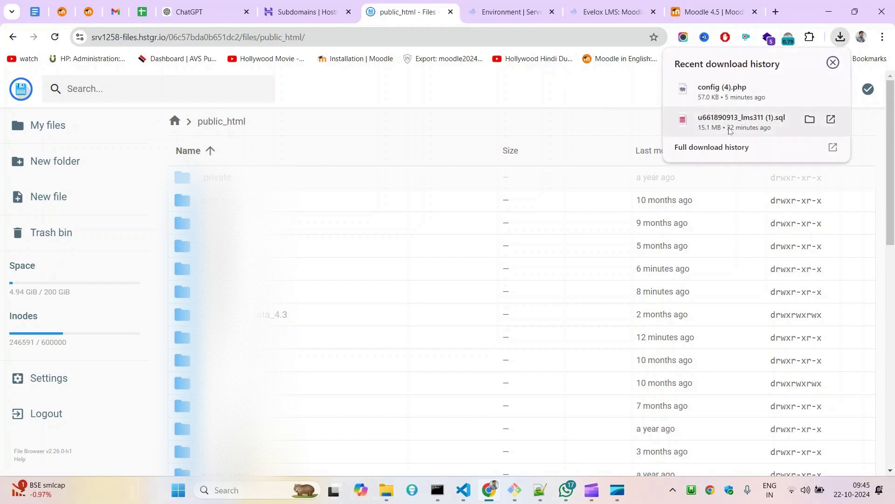
click(523, 4)
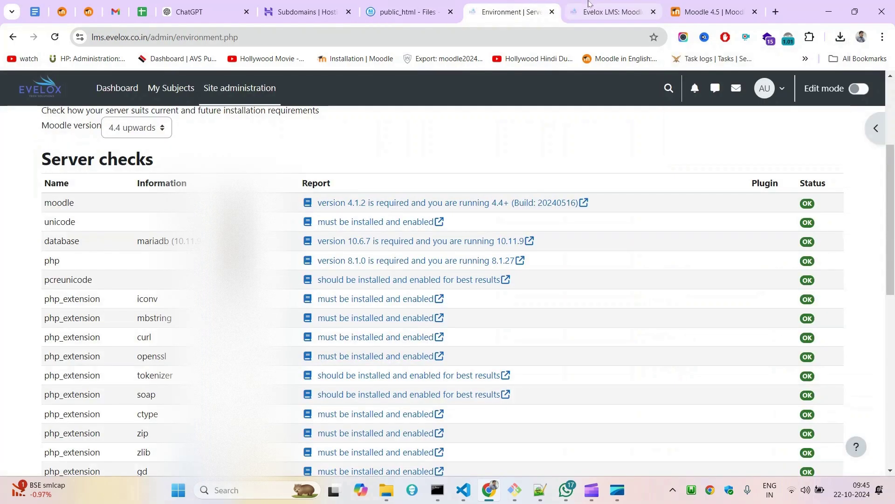
mouse_move(589, 3)
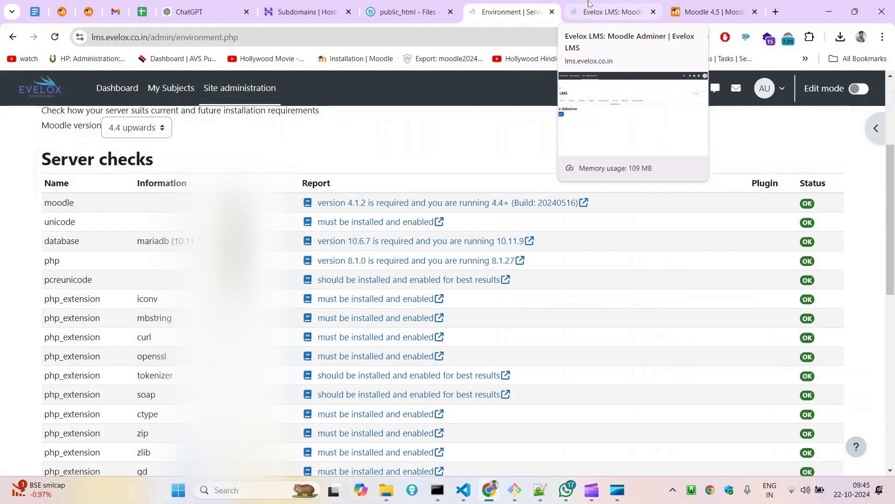
- Rename the lms folder in public_html to lms4.4
click(418, 3)
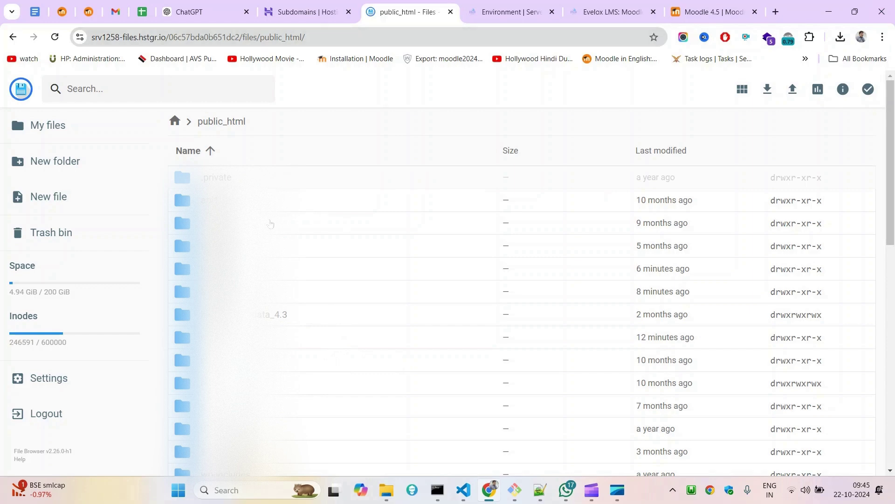
click(182, 275)
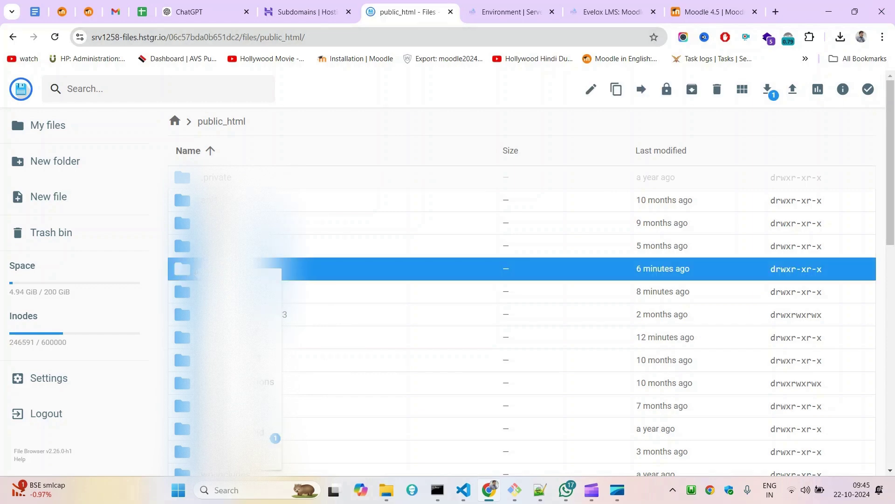
key(F2)
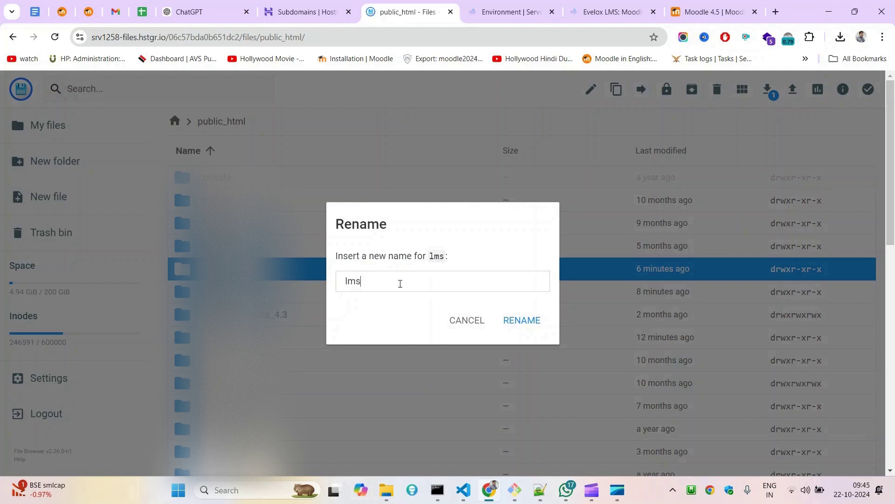
text(4.4)
click(520, 321)
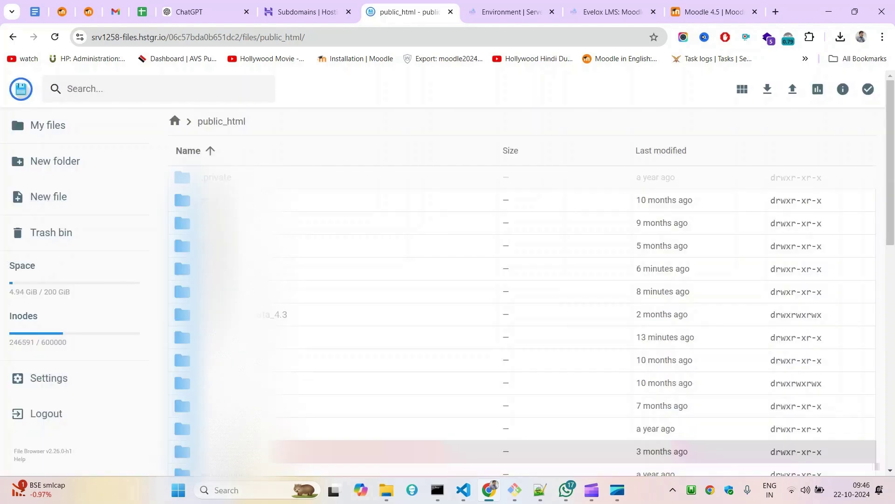
- Rename the lms4.5 folder in public_html to lms
click(210, 292)
right_click(210, 294)
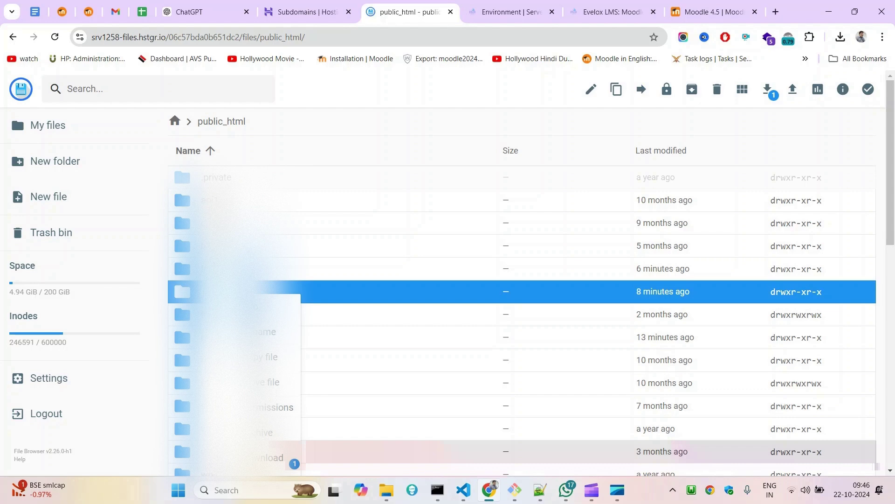
click(268, 338)
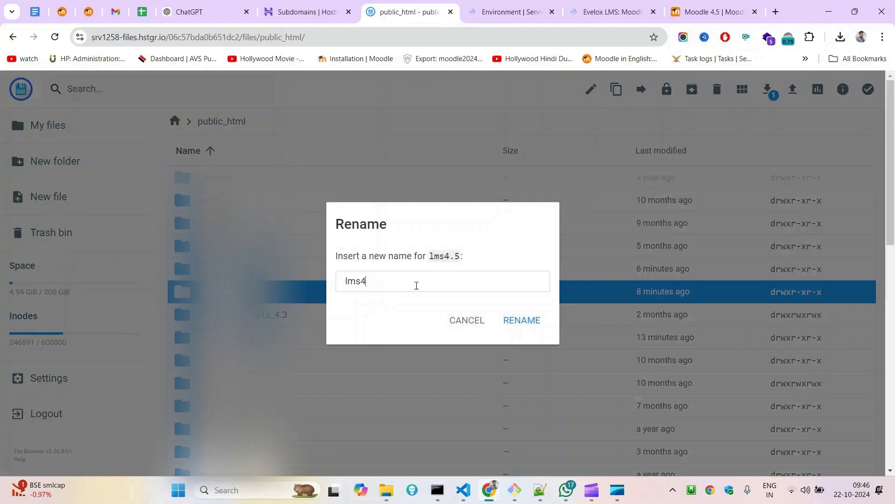
click(525, 321)
- Open the renamed lms folder to check its files, and load the LMS site to start the database upgrade
click(527, 7)
click(410, 5)
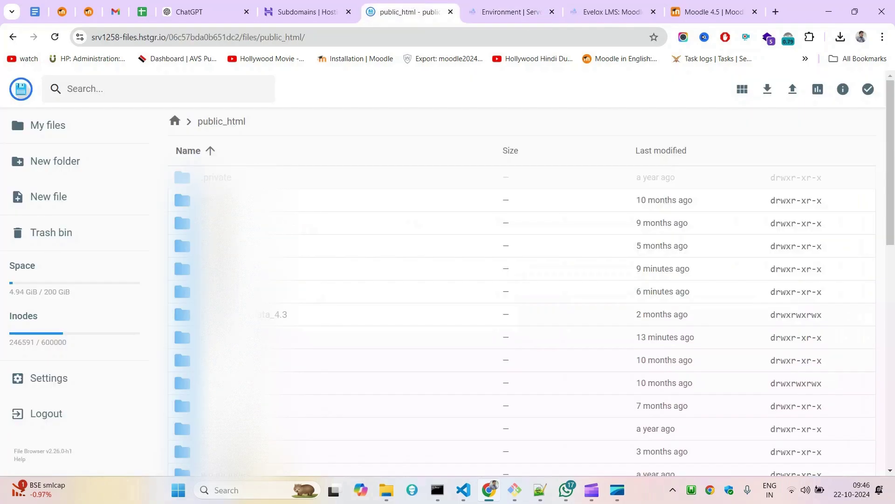
double_click(214, 266)
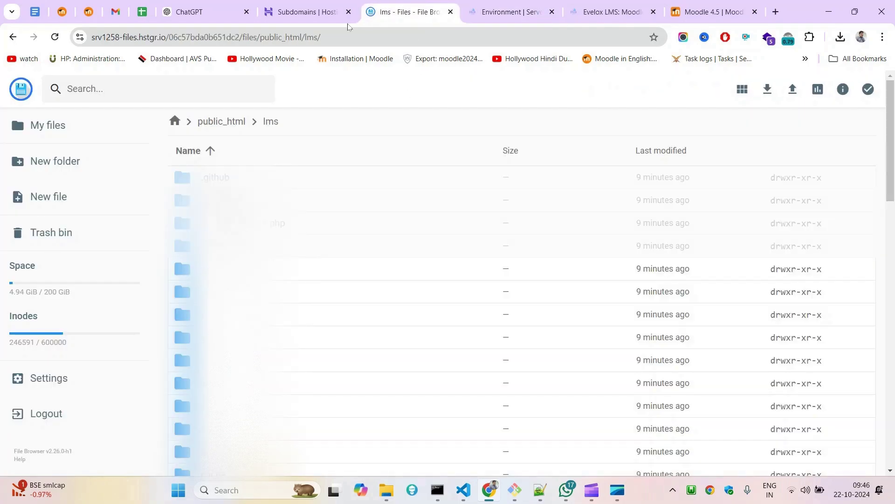
click(471, 7)
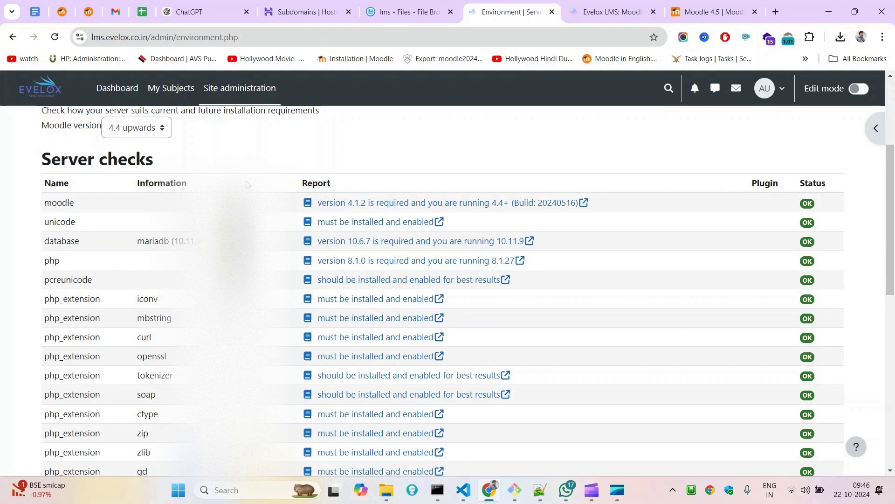
click(26, 97)
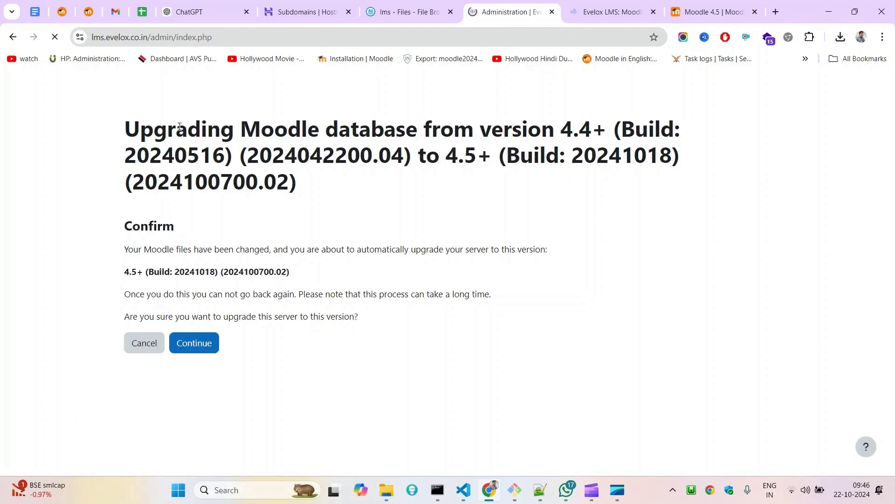
- Check the source and target versions in the upgrade notice and confirm upgrading the Moodle database from 4.4+ to 4.5+
double_click(180, 126)
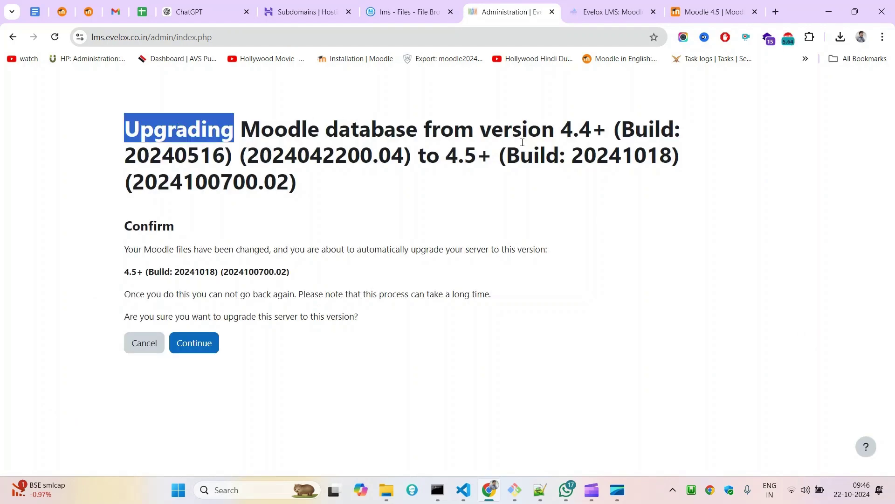
double_click(528, 133)
drag(528, 133, 583, 134)
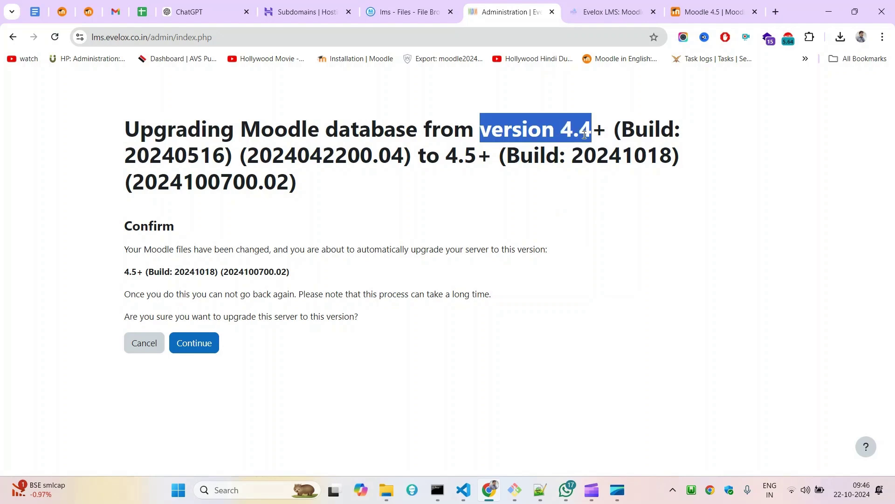
double_click(462, 159)
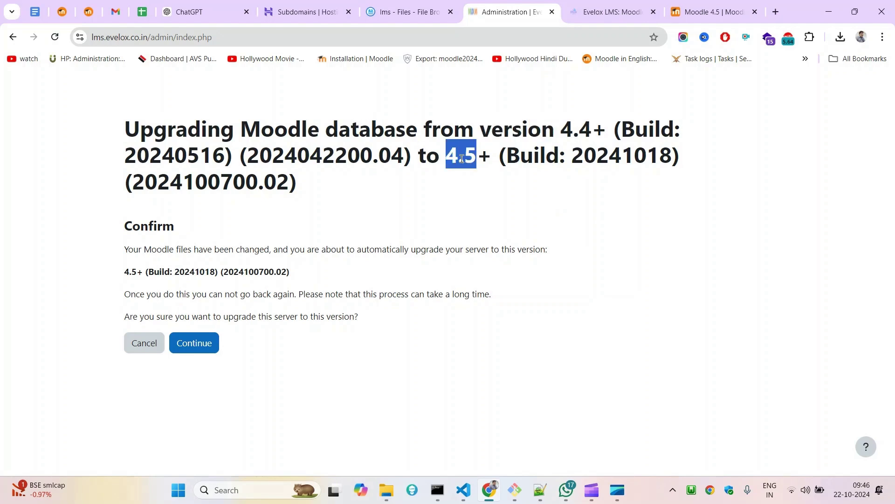
drag(464, 159, 539, 167)
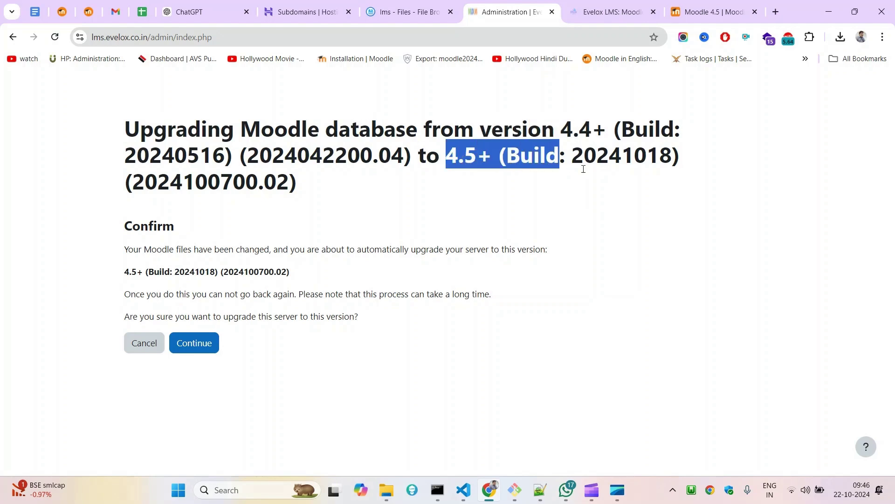
double_click(610, 161)
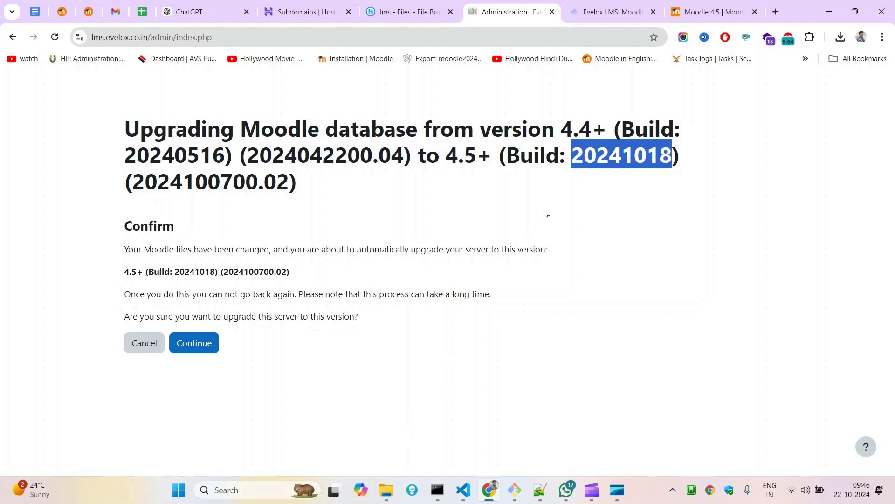
click(151, 165)
drag(125, 135, 335, 206)
click(408, 274)
click(196, 344)
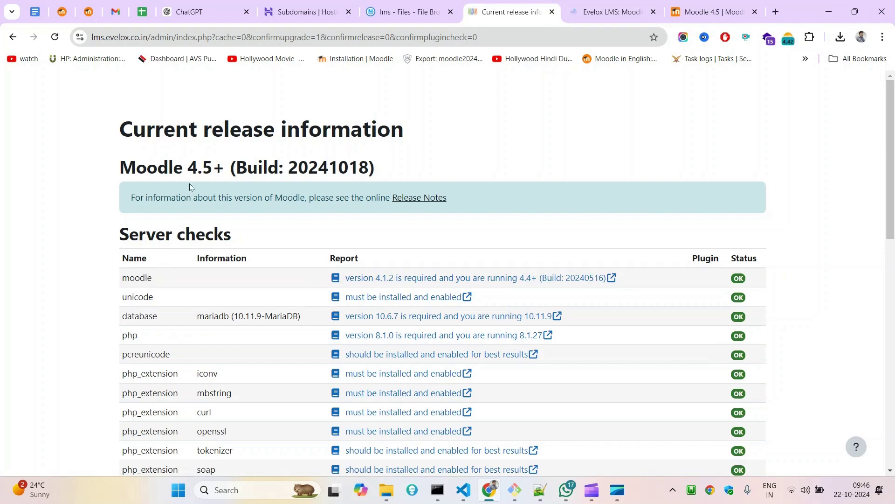
- Review the server checks and other checks for the Moodle 4.5+ release and continue to the plugins check
scroll(189, 270, down, 15)
scroll(163, 226, up, 12)
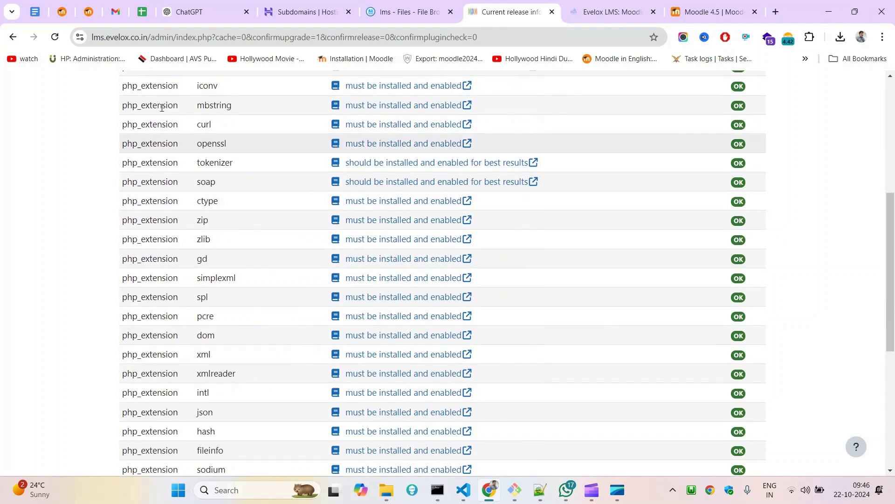
drag(122, 146, 170, 165)
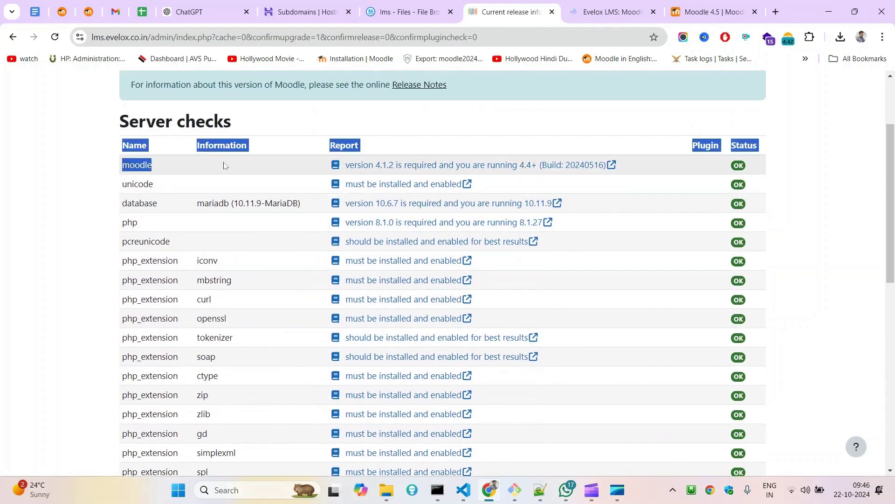
click(201, 230)
scroll(200, 235, down, 10)
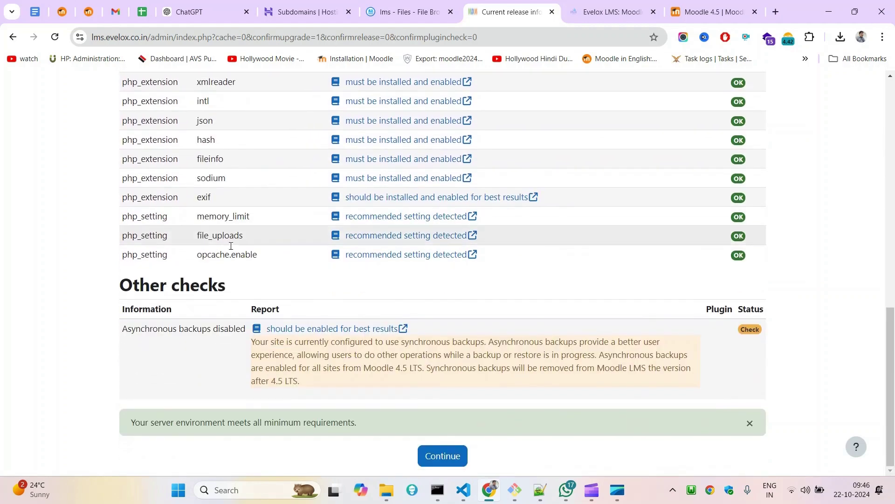
scroll(425, 370, up, 3)
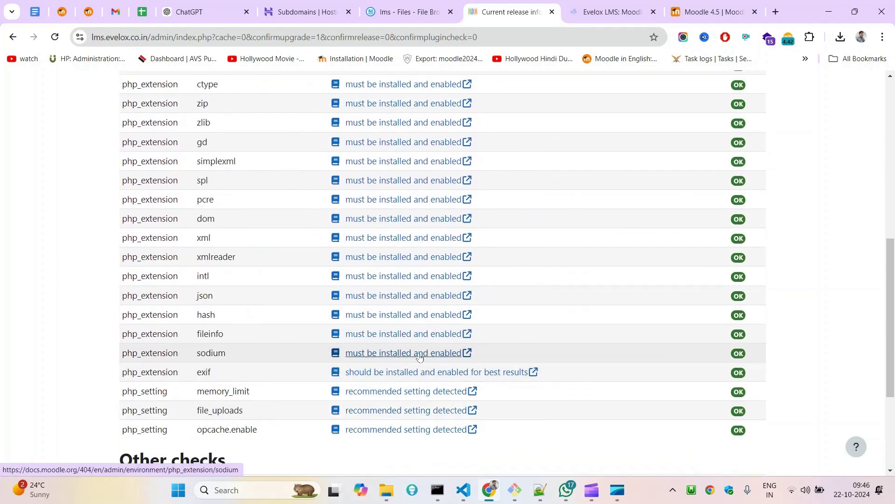
scroll(420, 354, down, 3)
click(448, 461)
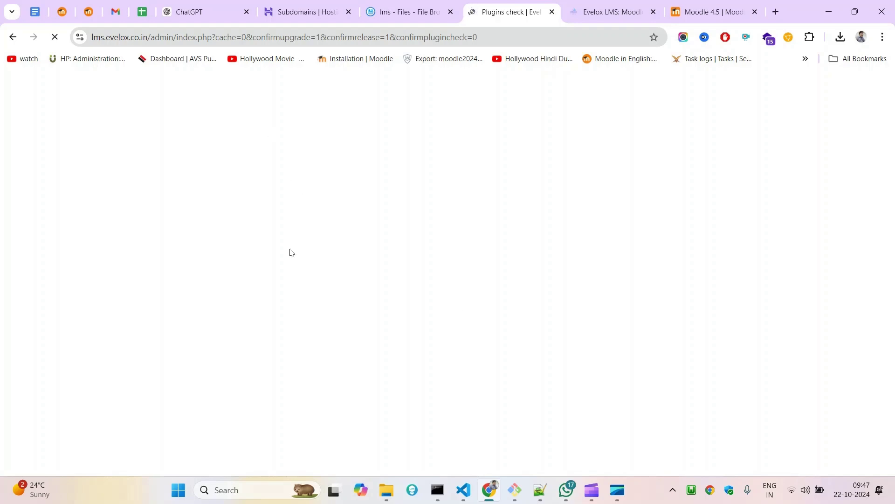
- Pin the ChatGPT browser tab and check the recent download history
right_click(194, 12)
click(228, 131)
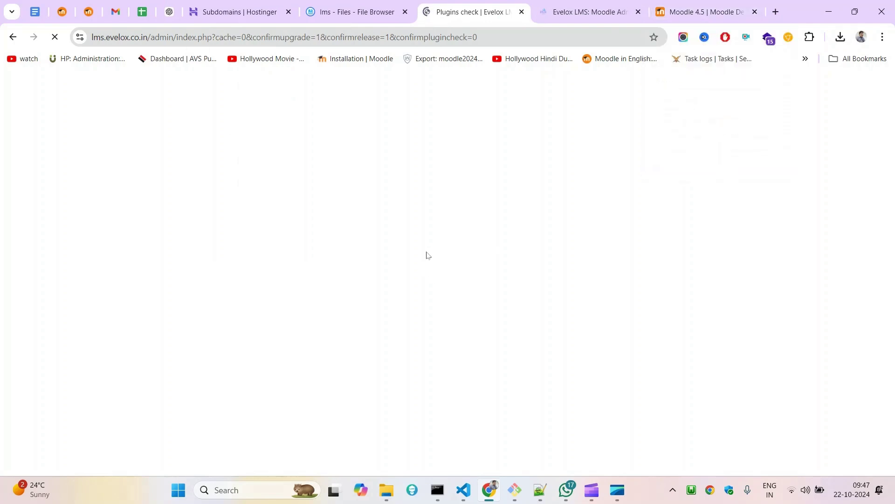
click(841, 37)
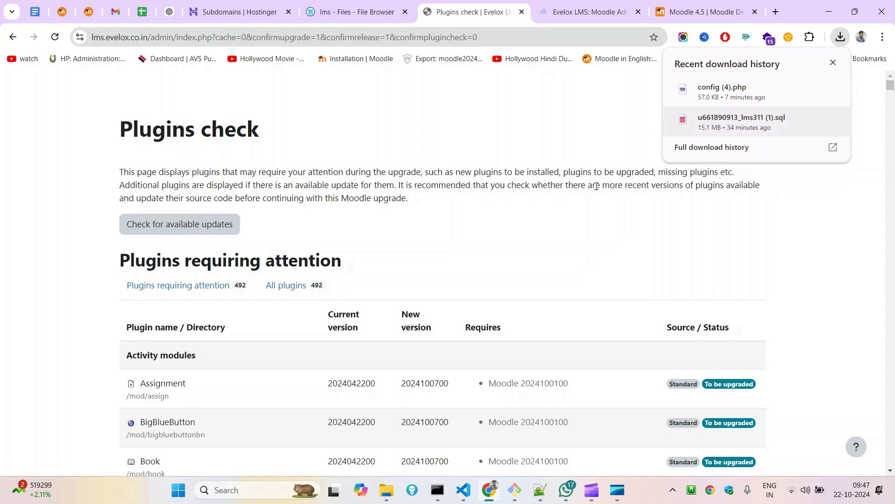
click(571, 213)
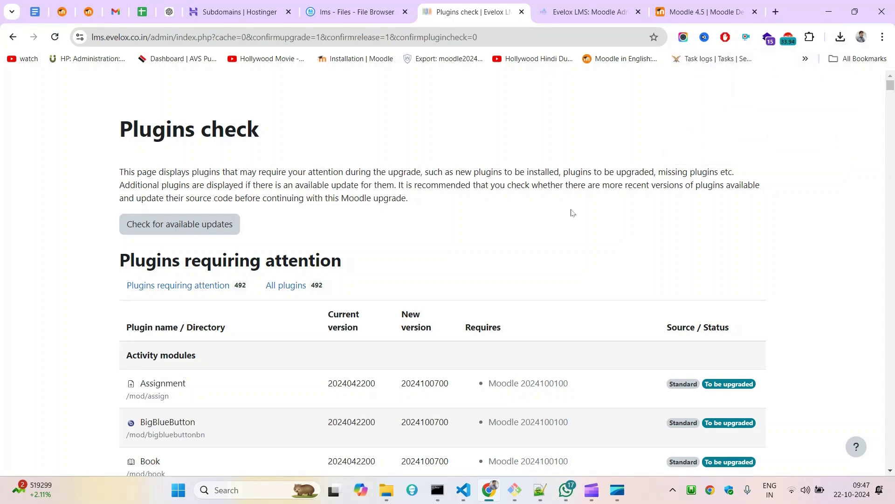
- Look through the whole plugins check list for plugins to be upgraded, installed or deleted and those missing from disk
scroll(573, 212, down, 15)
scroll(610, 256, up, 10)
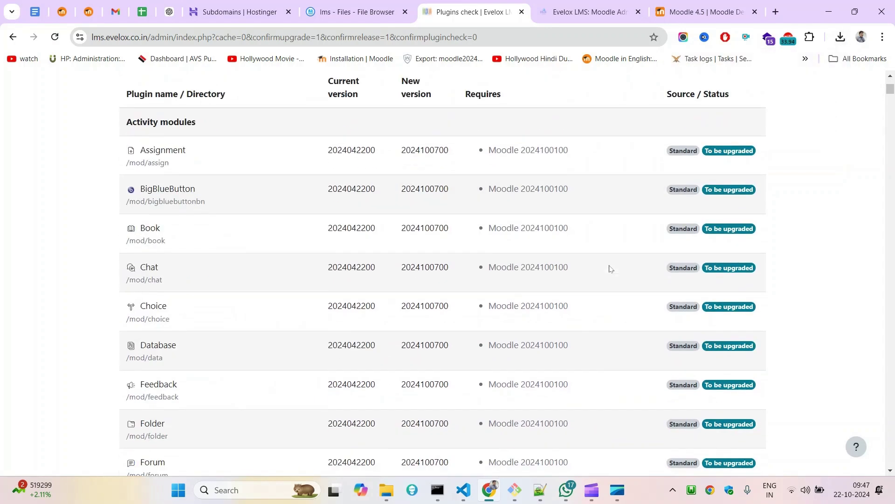
scroll(609, 269, up, 5)
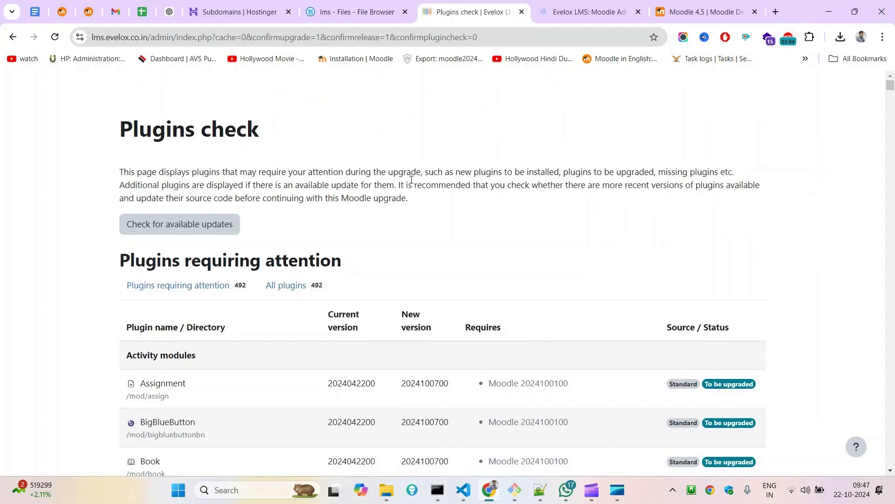
drag(890, 89, 893, 470)
scroll(248, 314, up, 7)
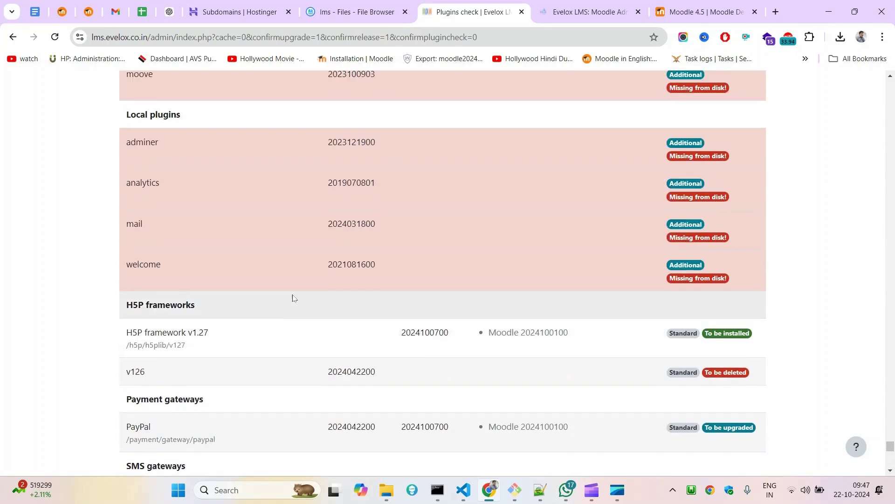
scroll(293, 298, down, 20)
scroll(294, 298, up, 20)
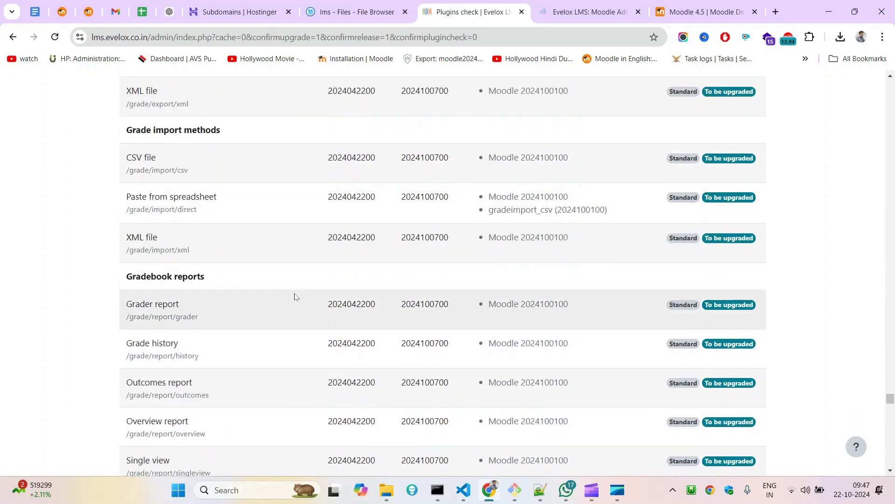
drag(891, 359, 890, 84)
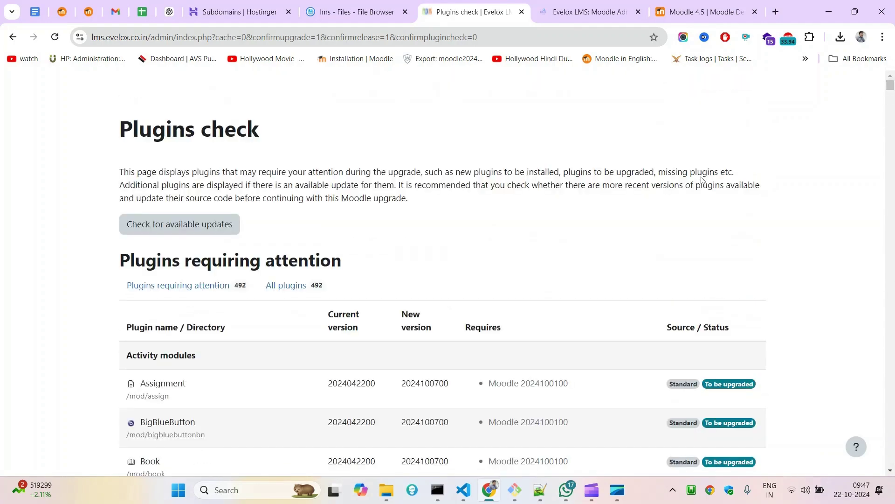
- Start saving the plugins check page and choose D:\wampp\www\zobble\moodle4.5 as the destination folder
key(ctrl+s)
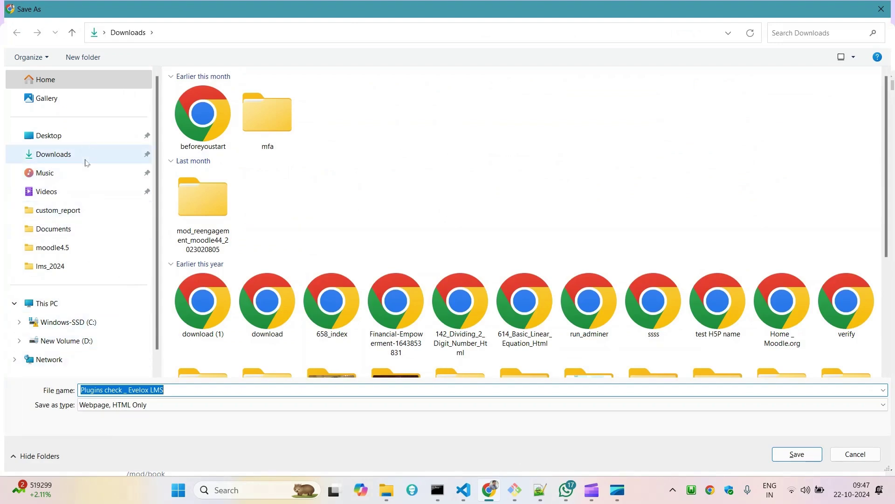
click(81, 347)
click(215, 237)
key(w)
key(Return)
key(w)
key(Return)
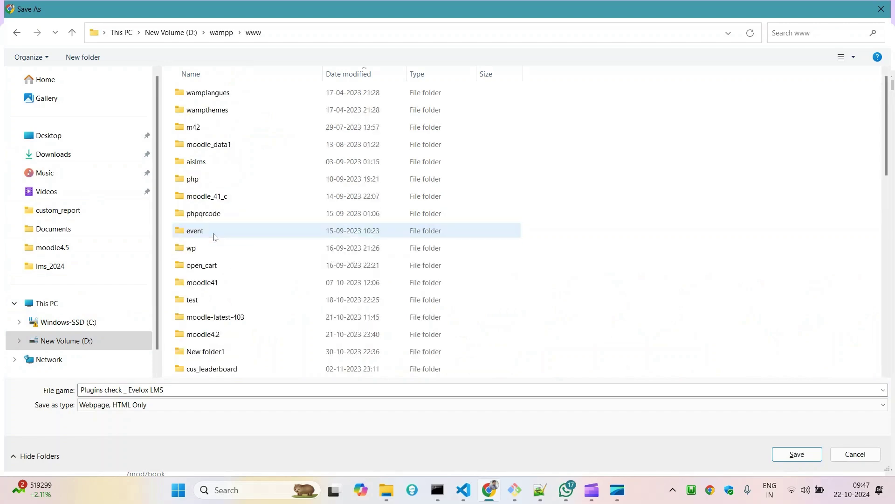
key(End)
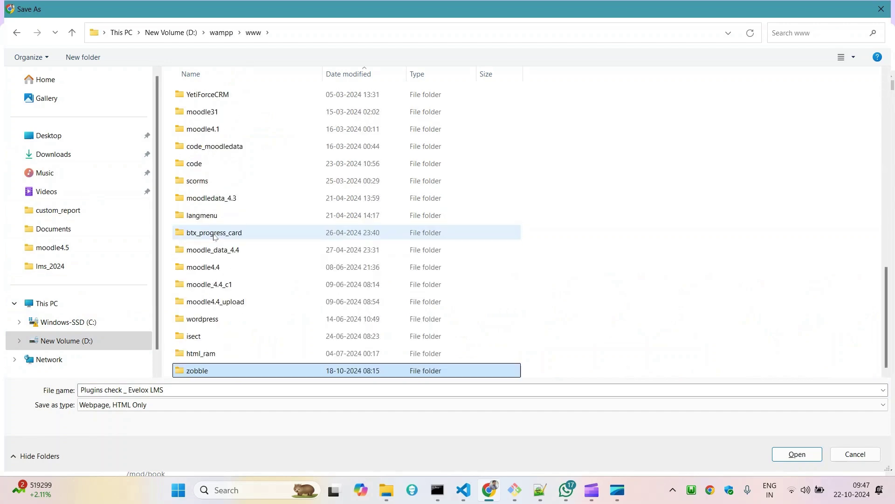
double_click(203, 370)
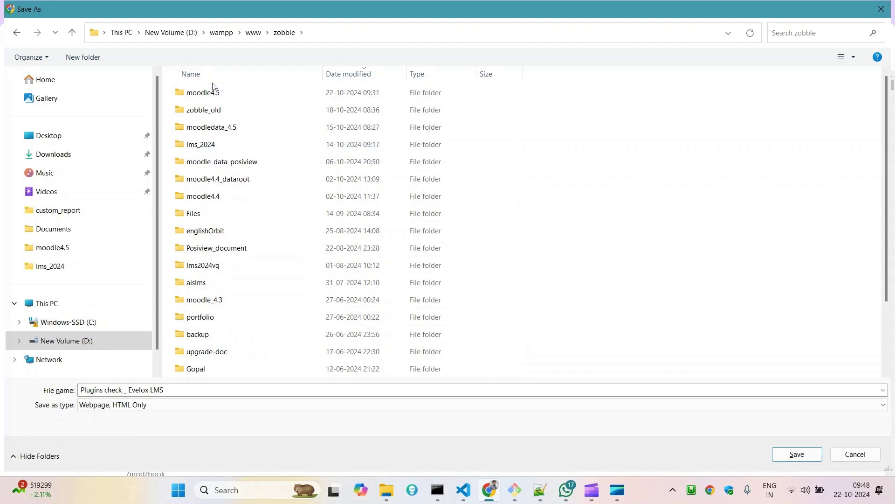
double_click(225, 98)
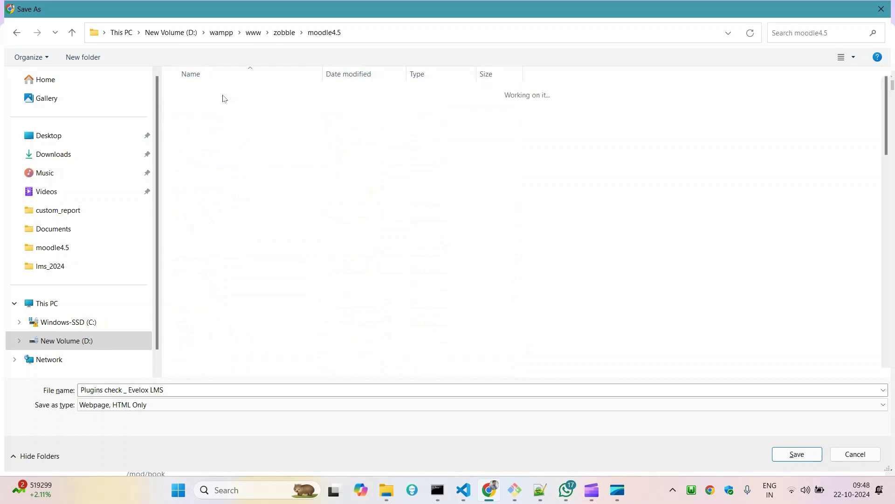
- Save the page as "Plugins check _ Evelox LMS" in Webpage, HTML Only format and open the saved copy
click(363, 74)
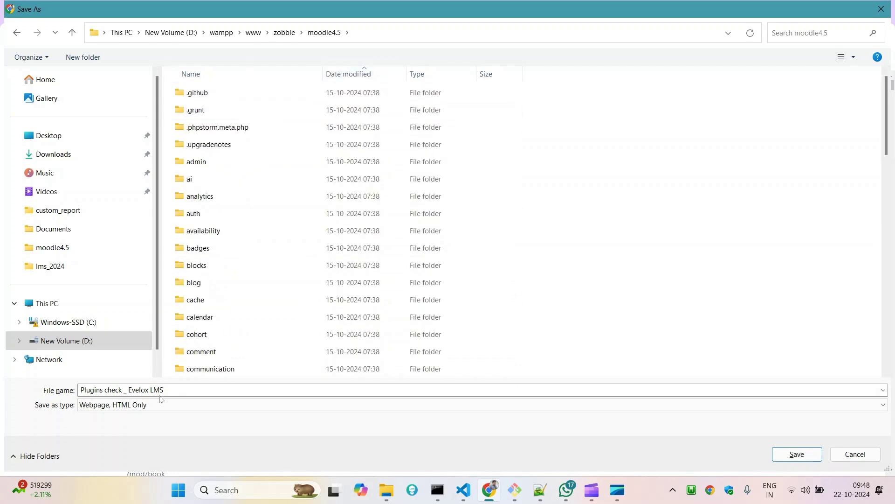
click(136, 409)
click(135, 414)
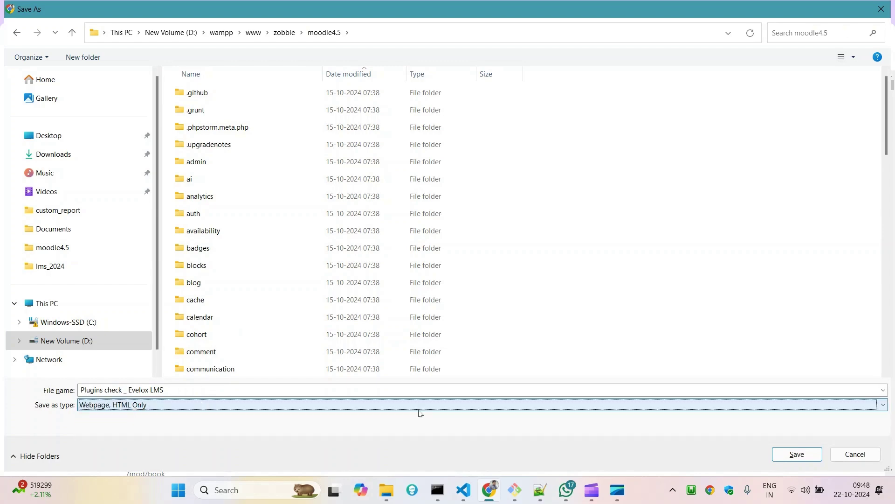
click(797, 455)
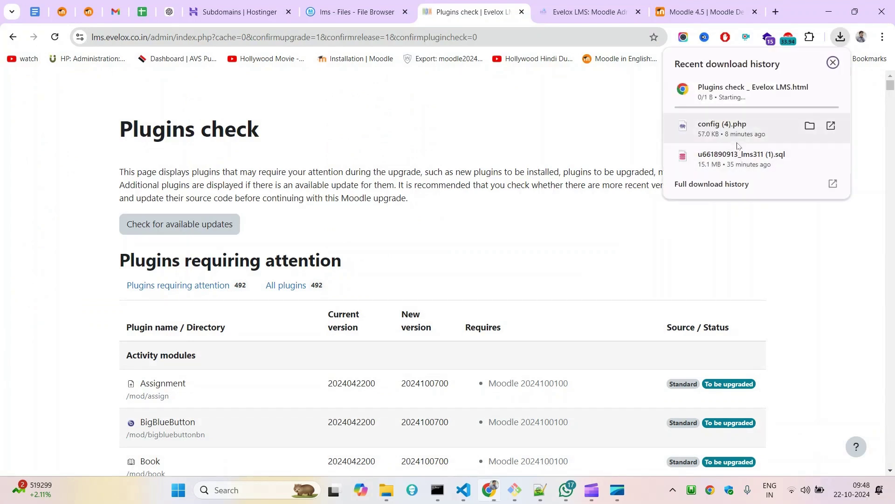
click(728, 92)
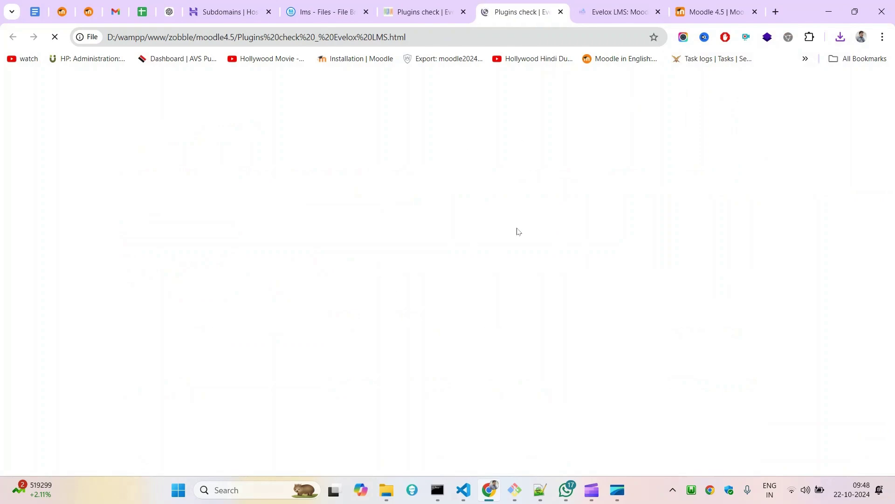
- Find the additional activity modules marked missing from disk on the live plugins check page, and glance at the saved copy
key(ctrl+shift+Tab)
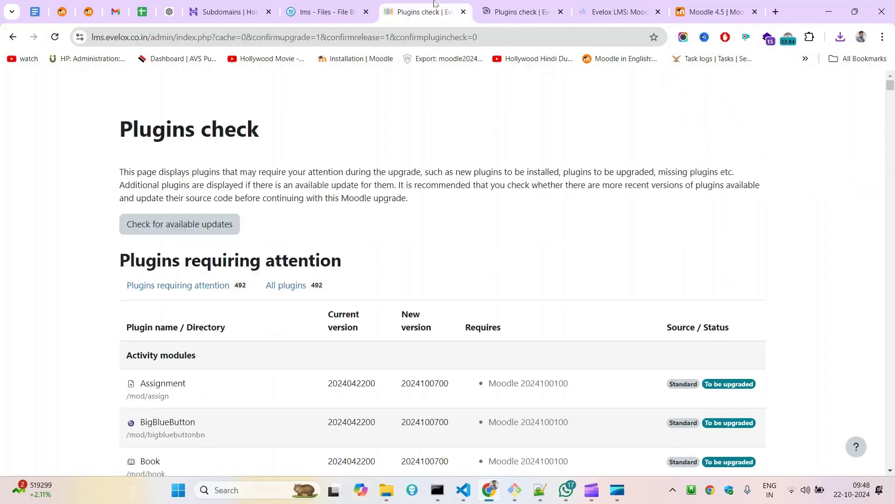
scroll(607, 327, down, 8)
scroll(754, 357, down, 15)
scroll(752, 357, up, 3)
drag(125, 153, 354, 458)
scroll(475, 216, up, 2)
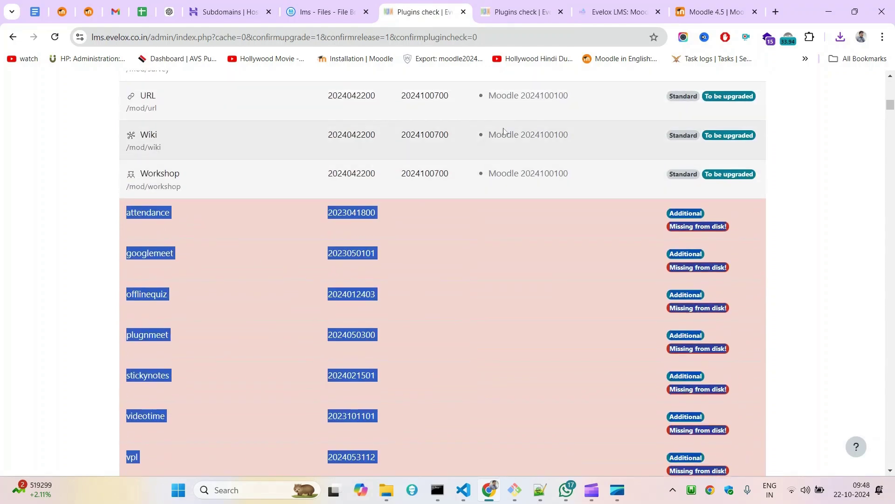
click(513, 3)
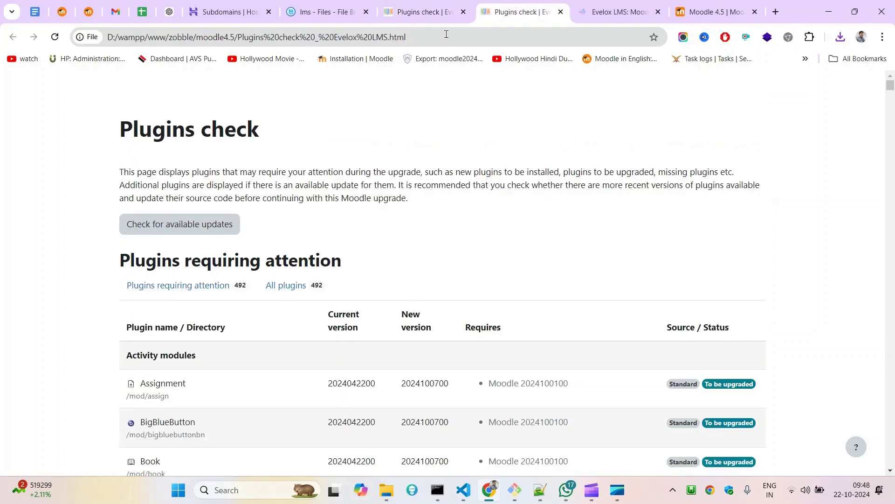
click(401, 3)
scroll(467, 321, down, 4)
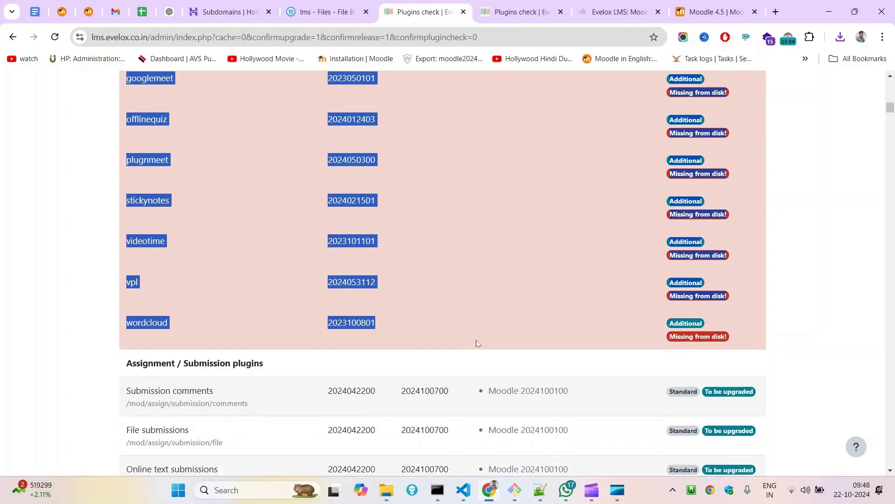
scroll(448, 320, up, 3)
- Highlight the missing activity modules and examine the assignment, quiz and workshop plugin sections for other missing additional plugins
drag(172, 176, 560, 429)
scroll(560, 420, down, 1)
scroll(560, 380, down, 15)
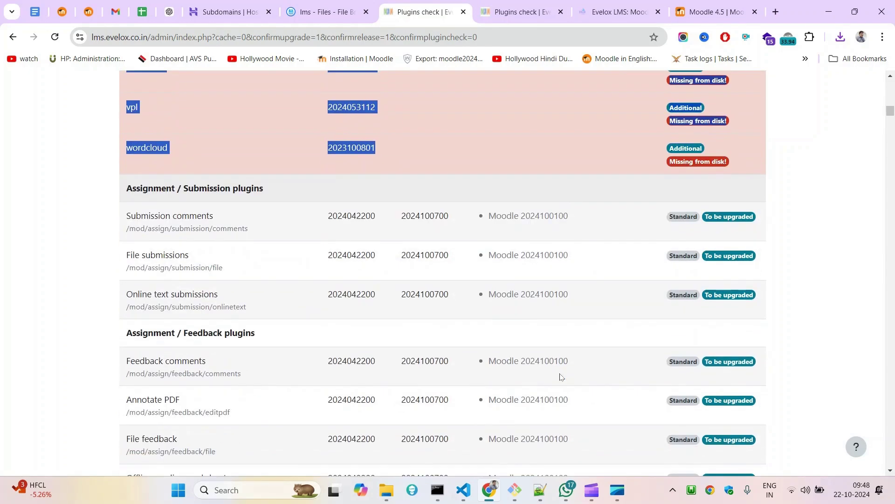
scroll(560, 375, down, 20)
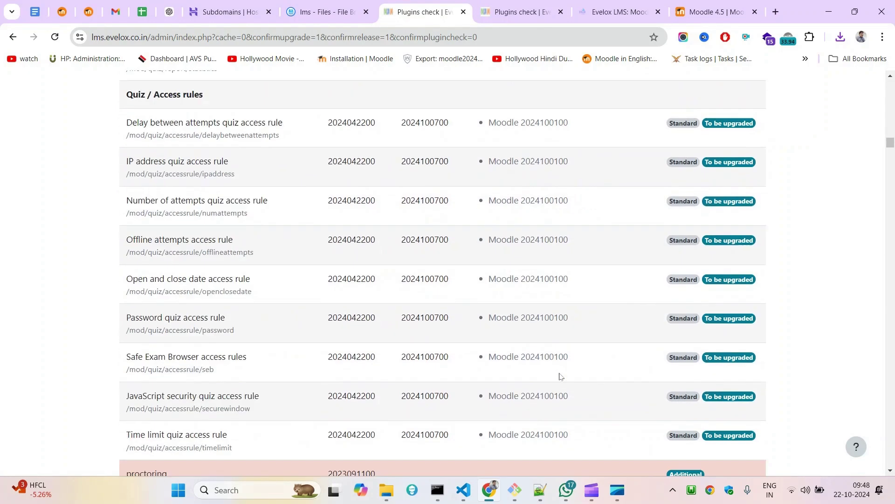
scroll(572, 344, down, 5)
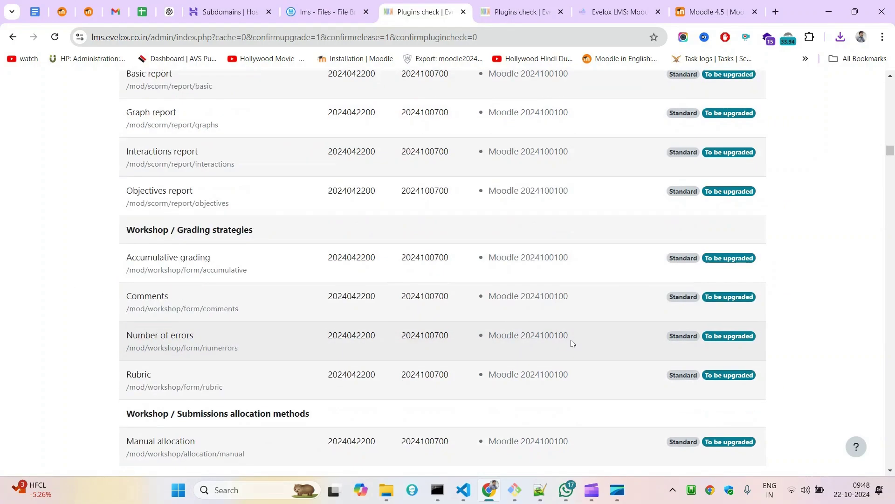
scroll(572, 343, up, 20)
scroll(572, 339, up, 20)
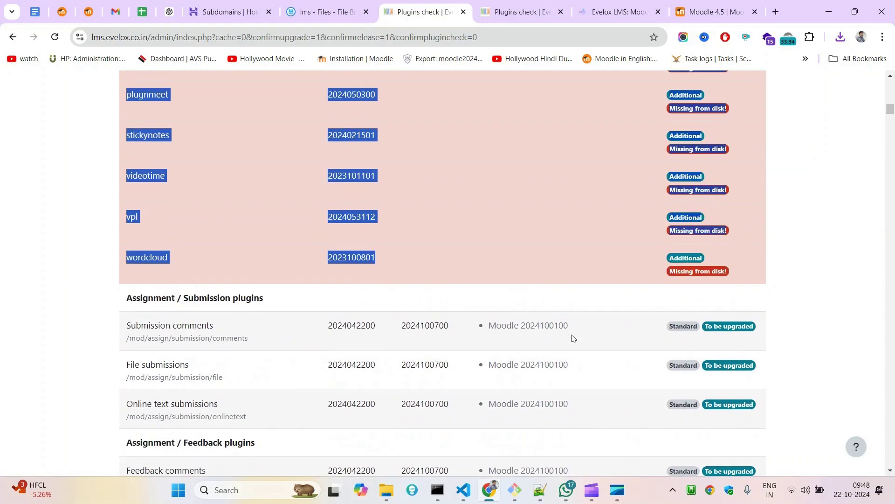
scroll(573, 339, up, 4)
- Check the missing attendance plugin and the mod directory path, and open the lms4.4 folder under public_html in the file browser
click(470, 215)
double_click(142, 151)
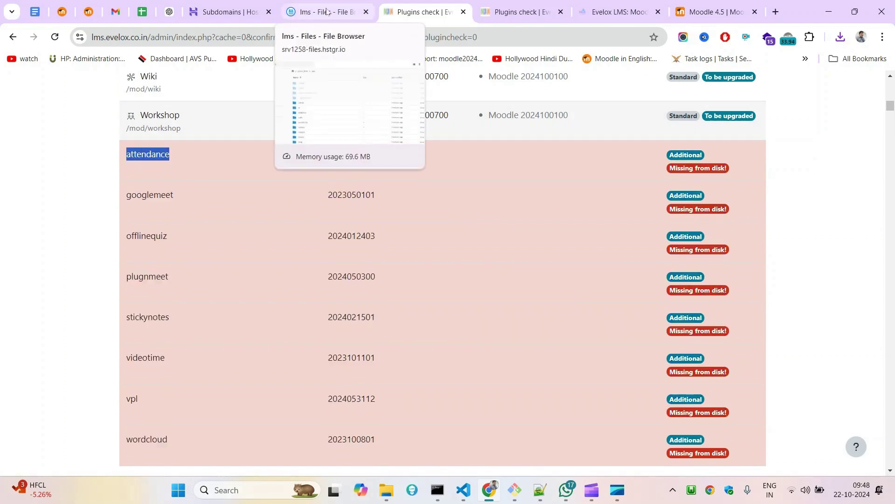
double_click(137, 127)
click(315, 14)
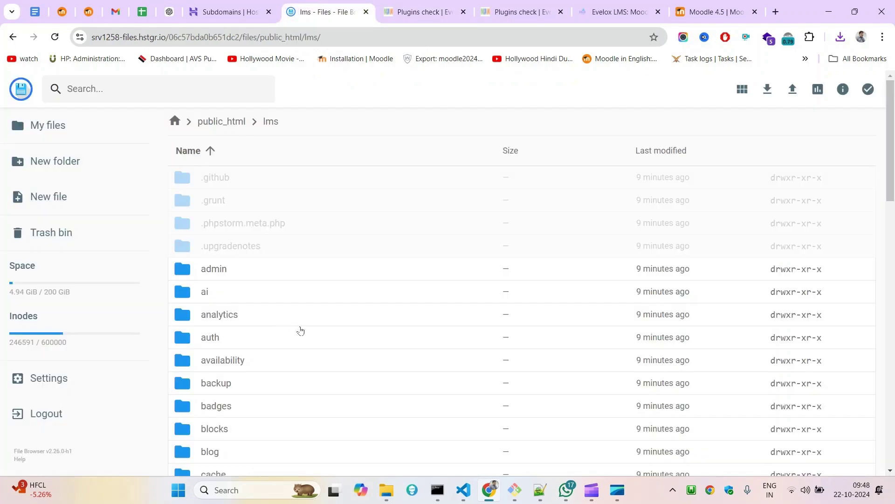
click(214, 124)
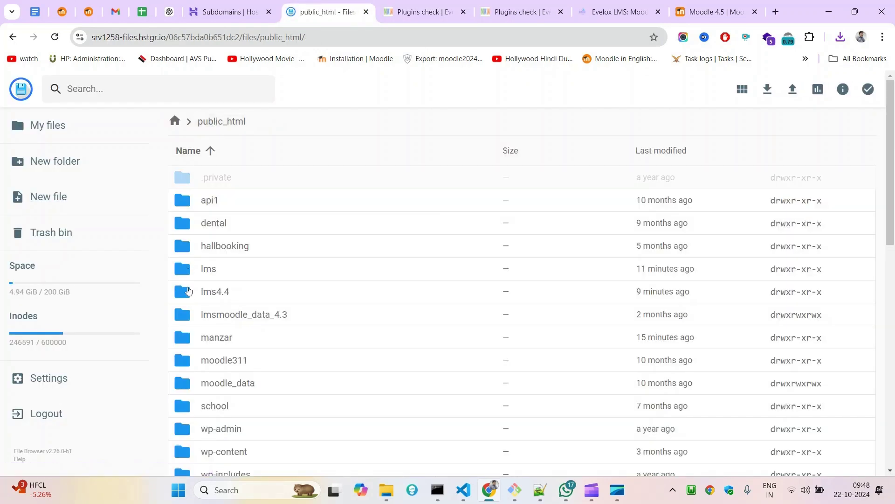
double_click(184, 294)
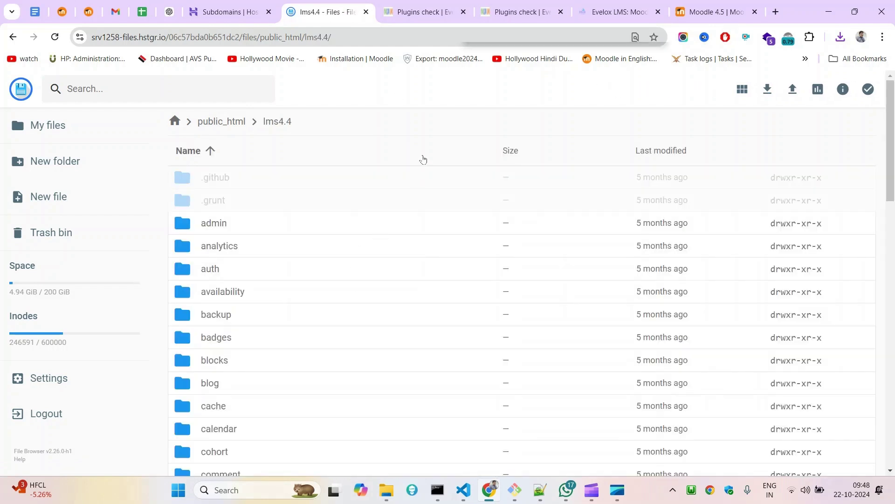
- Find "mod" in the lms4.4 folder listing and open the mod folder
key(ctrl+f)
text(mod)
click(632, 62)
scroll(236, 280, down, 10)
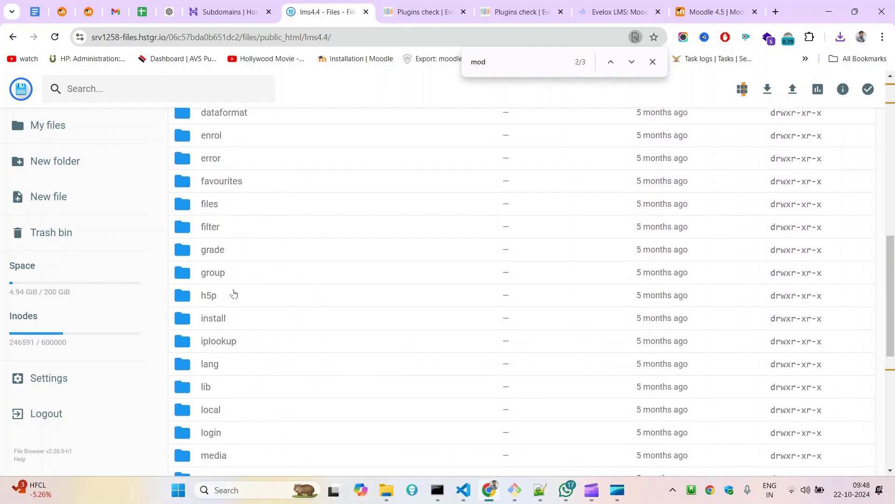
scroll(238, 325, down, 5)
click(183, 290)
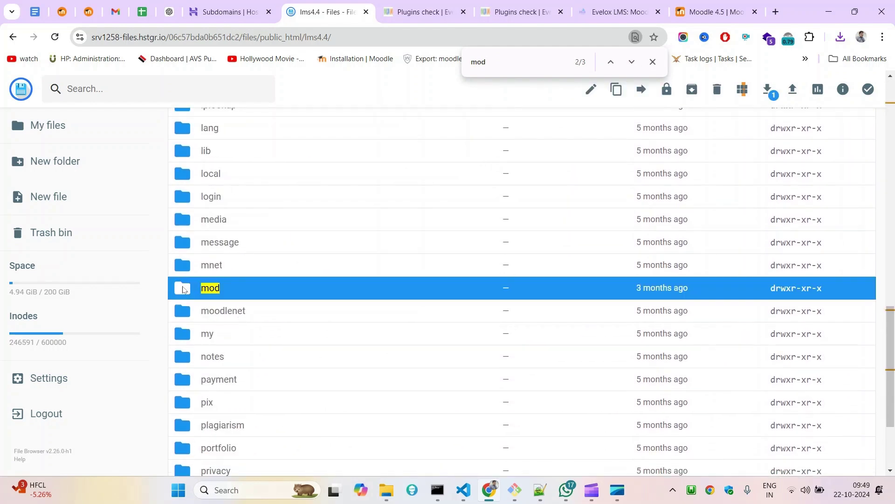
click(183, 289)
- Check the missing activity modules on the plugins check page and select the attendance folder in lms4.4/mod
click(428, 5)
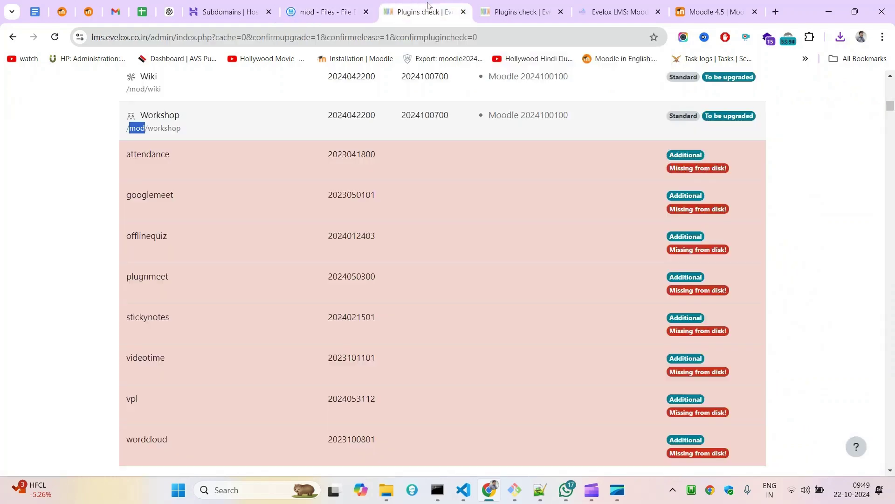
key(ctrl+shift+Tab)
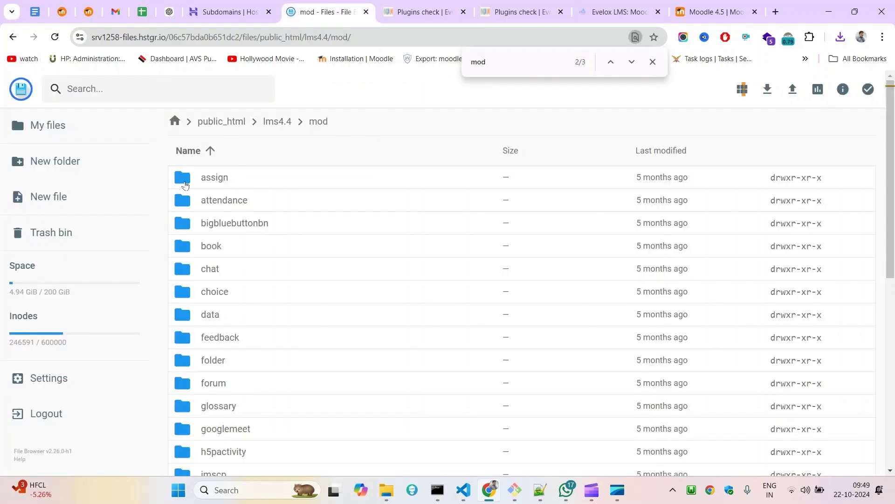
click(180, 207)
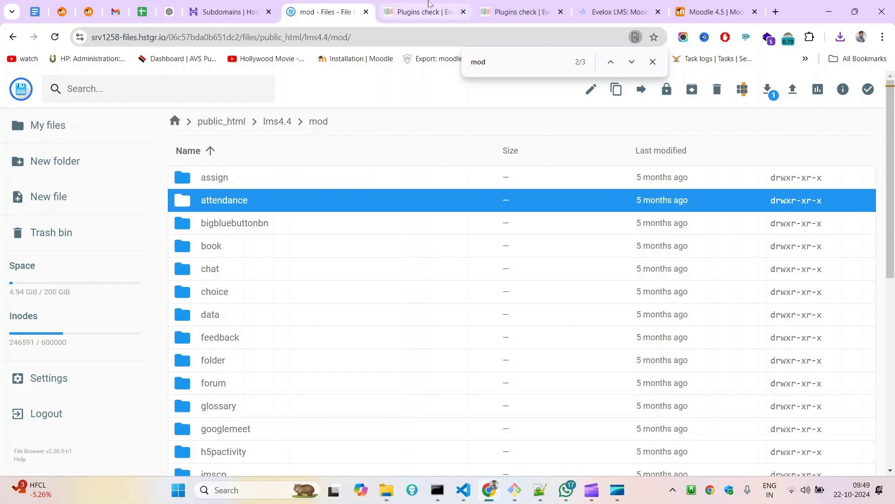
- Check the next missing module and add the googlemeet folder to the selection in lms4.4/mod
key(ctrl+Tab)
click(343, 8)
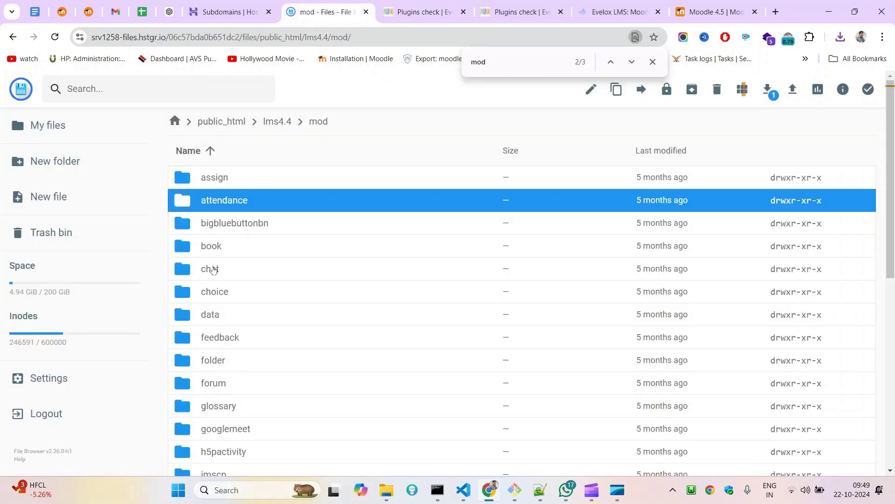
click(408, 18)
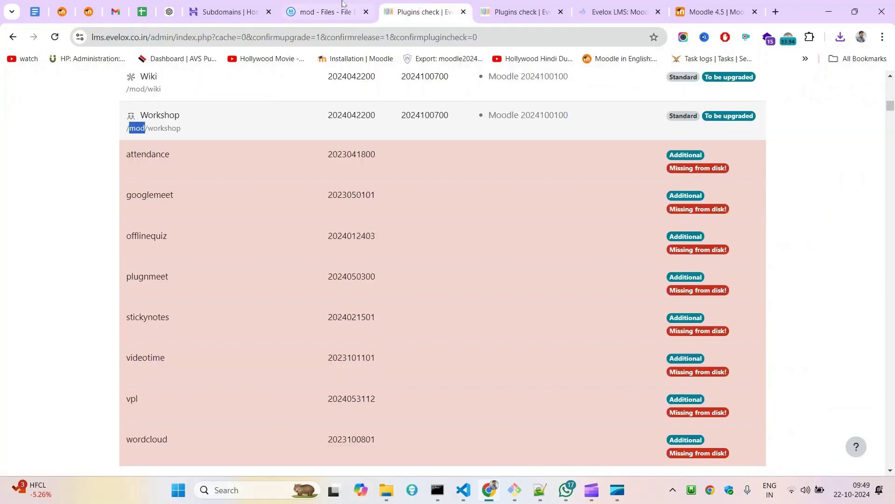
click(338, 2)
scroll(259, 369, down, 2)
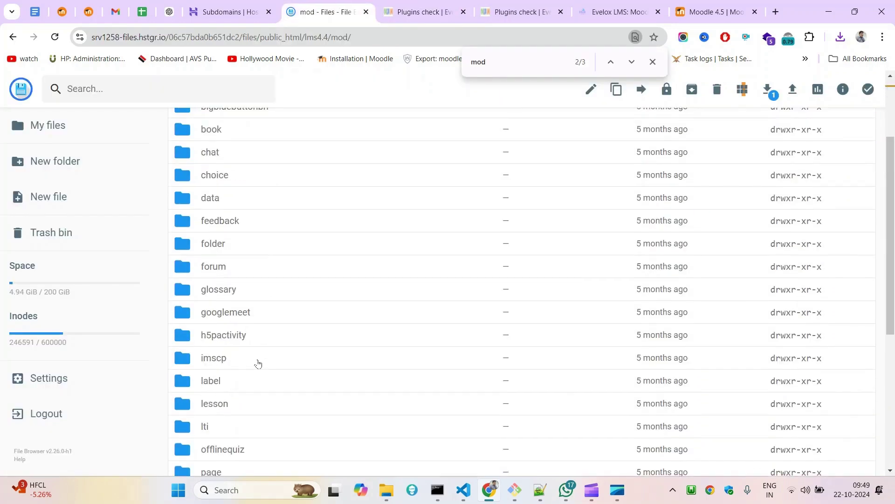
ctrl+click(198, 317)
- Compare with the missing modules list again and add the offlinequiz folder to the selection
click(390, 4)
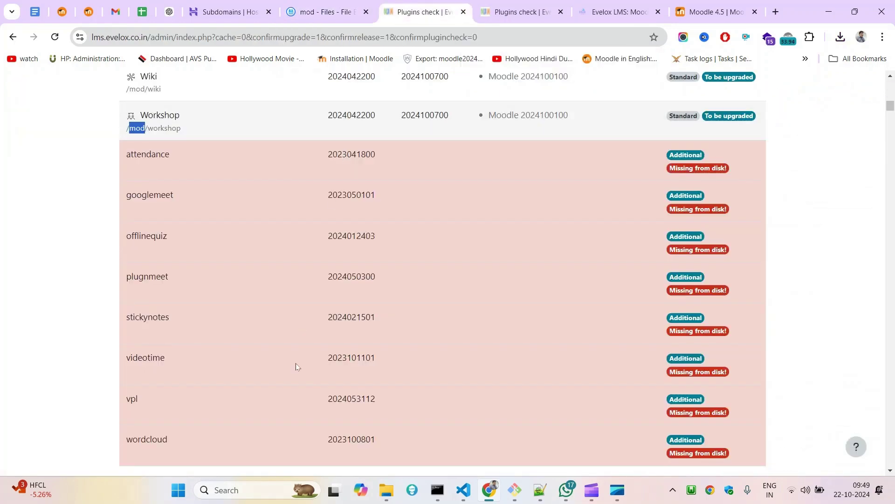
click(335, 4)
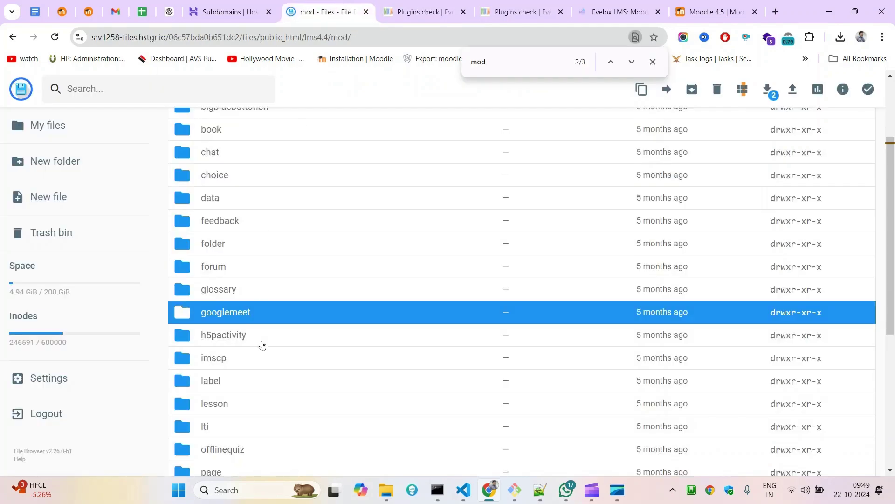
scroll(264, 348, down, 1)
ctrl+click(181, 392)
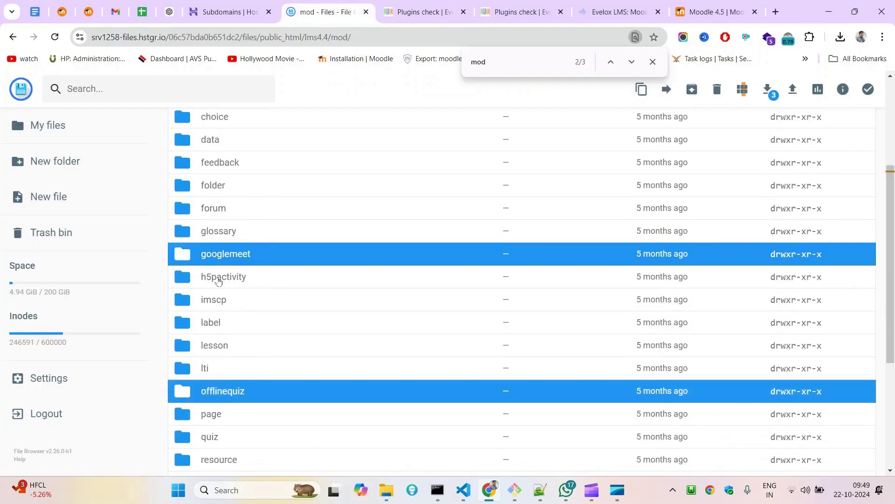
- Look through the lms4.4/mod listing for a plugnmeet folder, comparing it with the missing modules list
click(385, 5)
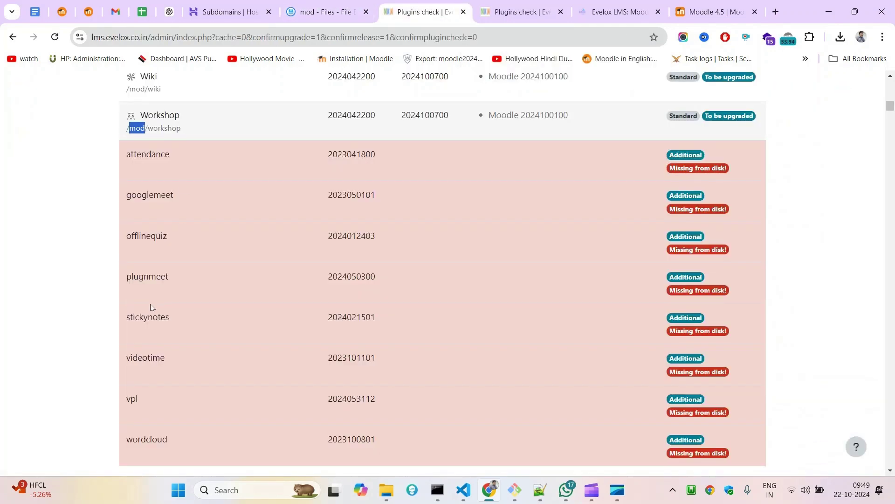
click(311, 7)
scroll(249, 397, down, 1)
scroll(249, 397, up, 1)
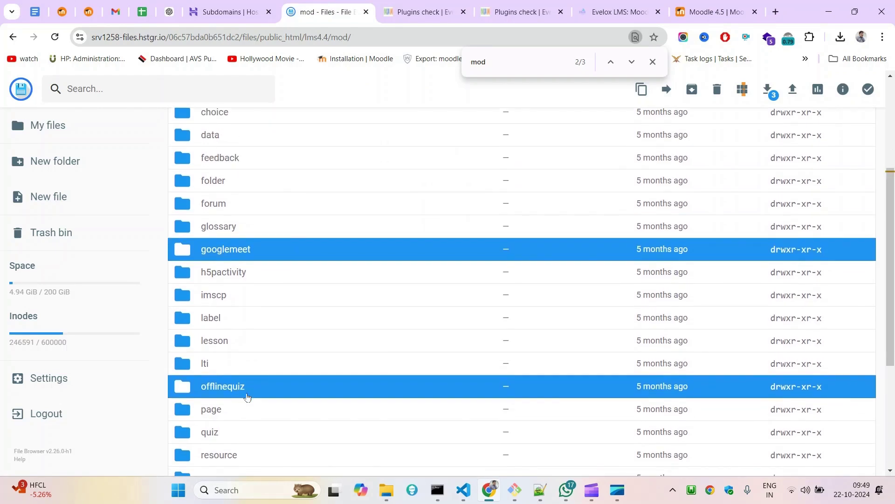
scroll(248, 397, down, 4)
scroll(247, 322, up, 4)
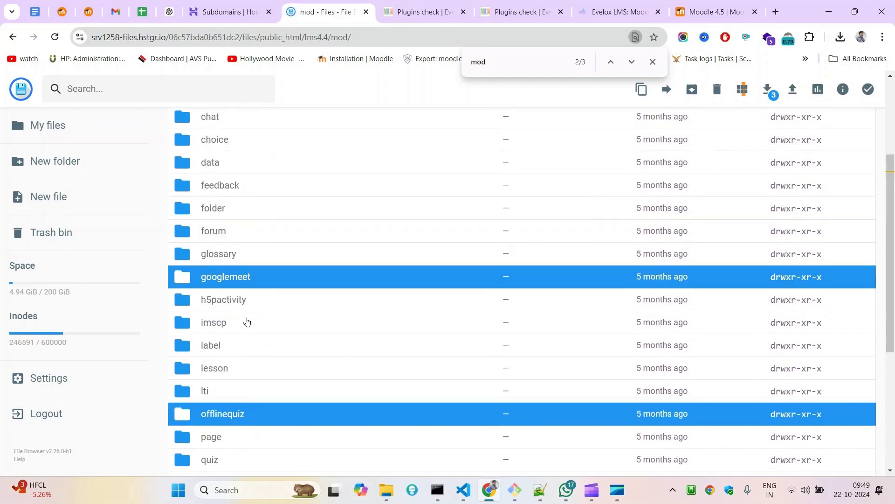
scroll(248, 322, up, 2)
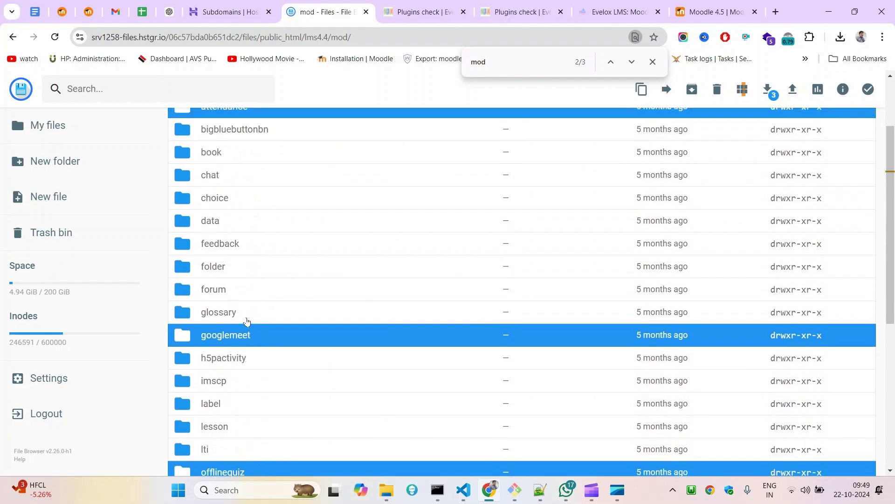
scroll(247, 322, down, 2)
scroll(247, 322, down, 1)
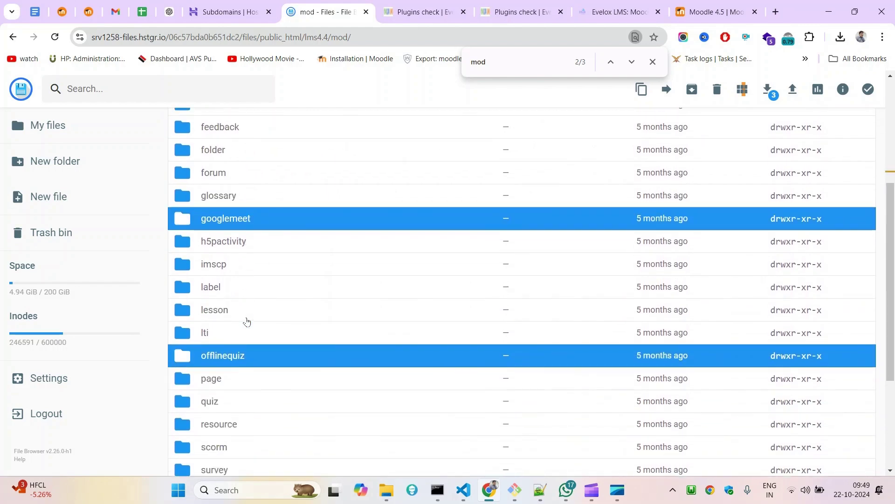
scroll(247, 322, up, 1)
scroll(247, 322, down, 2)
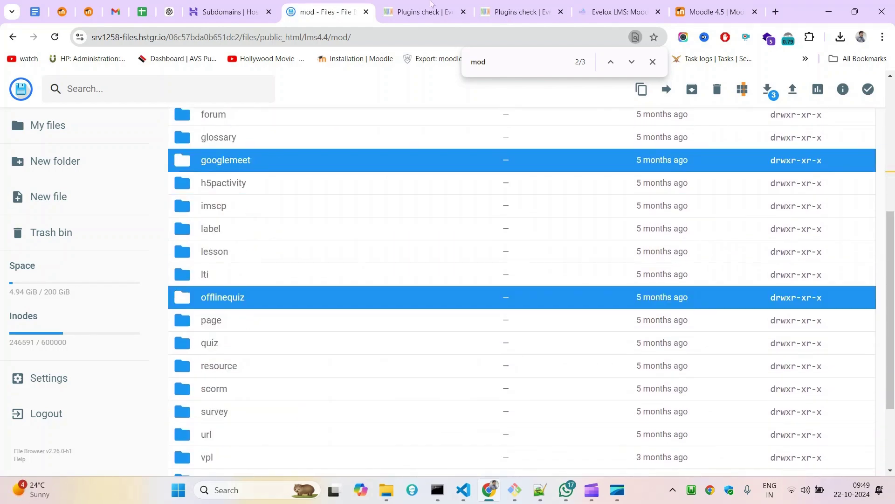
click(389, 6)
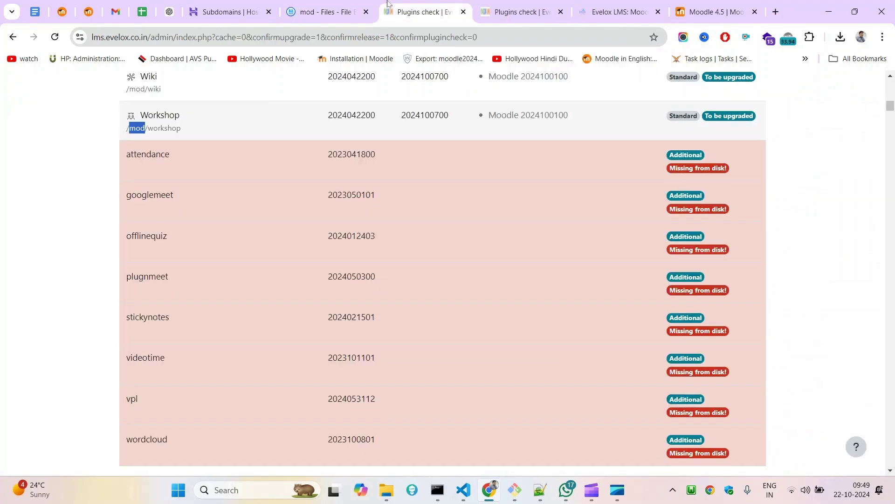
click(345, 6)
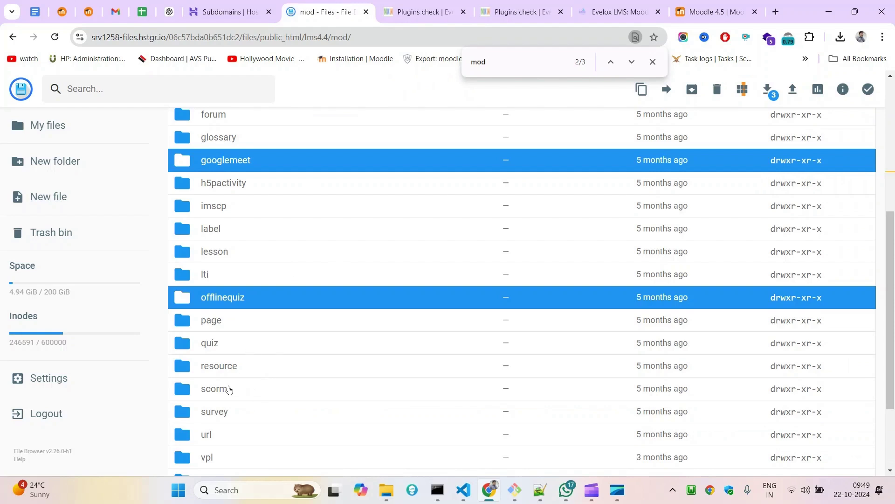
scroll(270, 344, up, 5)
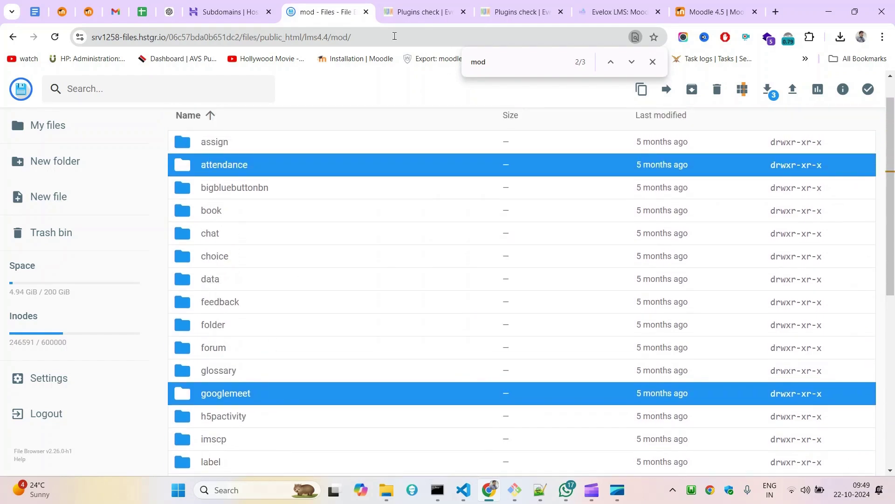
- Look through the lms4.4/mod listing for stickynotes and videotime folders, checking the names against the plugins check page
click(426, 5)
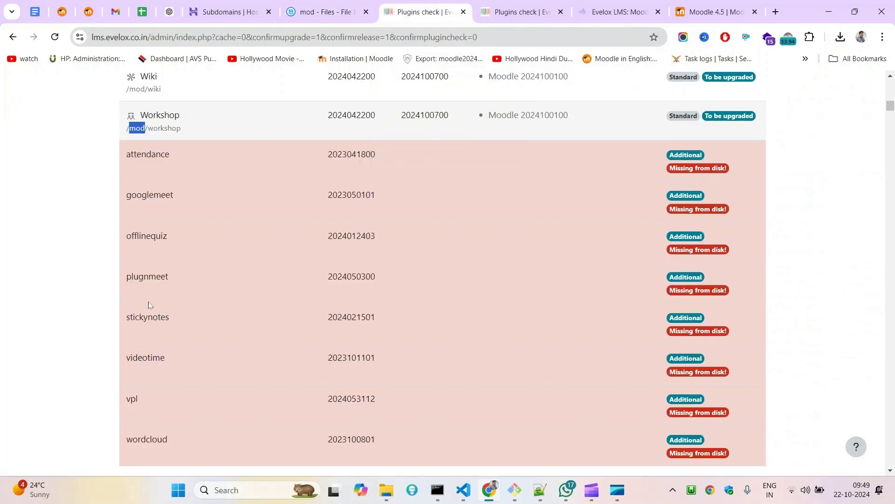
click(325, 4)
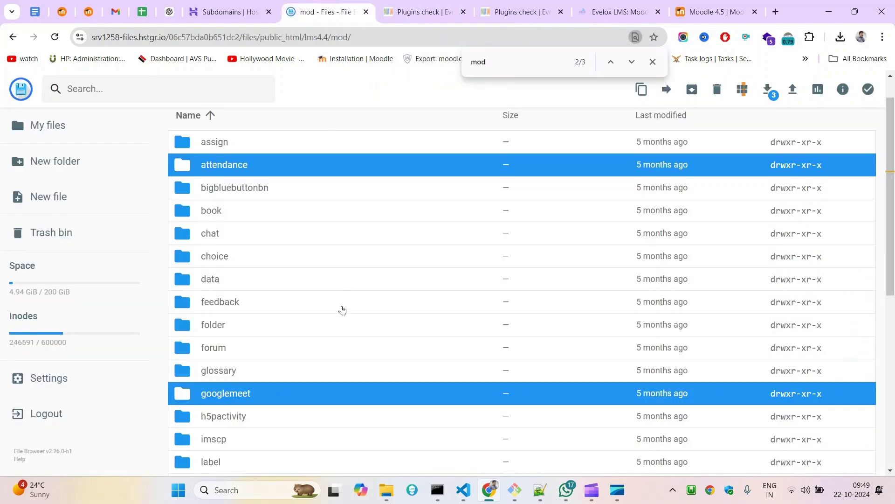
scroll(343, 307, down, 5)
scroll(343, 309, down, 3)
click(414, 5)
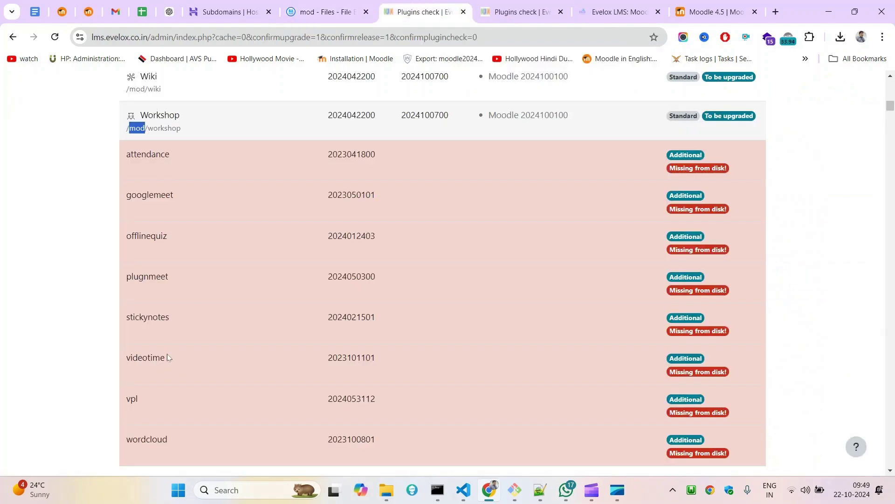
click(286, 8)
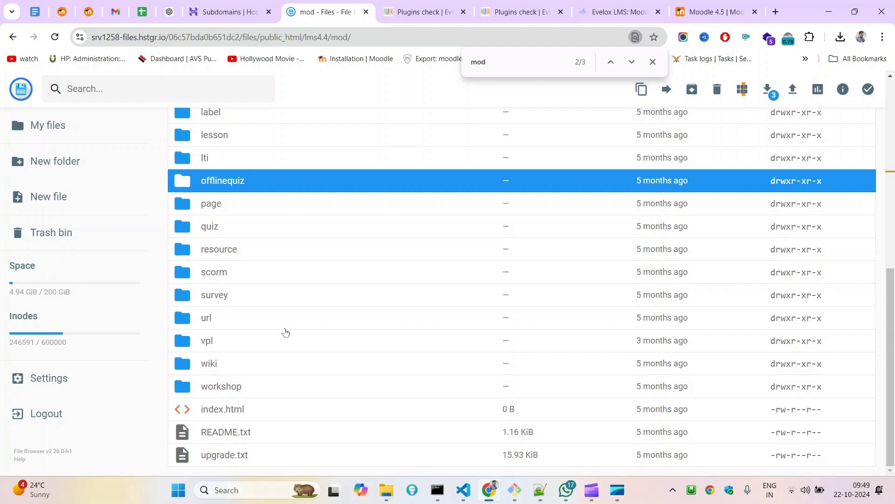
scroll(286, 332, up, 2)
scroll(286, 332, down, 2)
scroll(285, 333, up, 10)
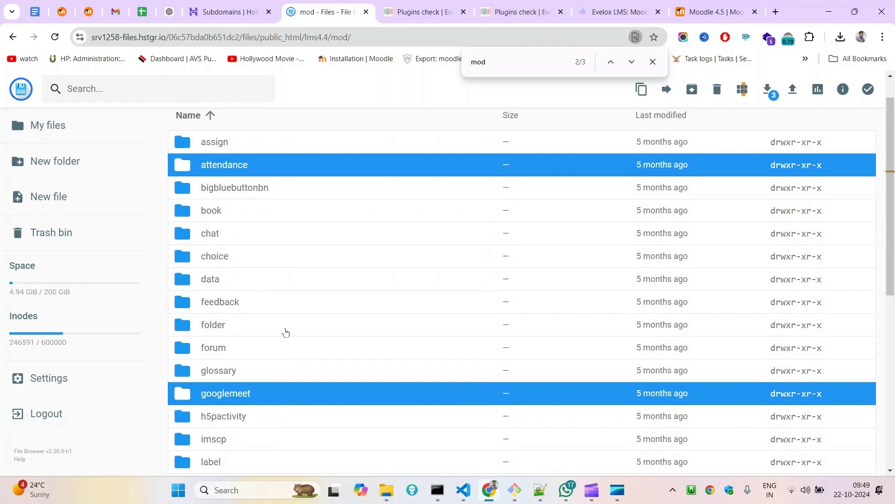
scroll(286, 332, up, 2)
- Recheck the remaining missing modules and add the vpl folder to the selection in lms4.4/mod
click(422, 12)
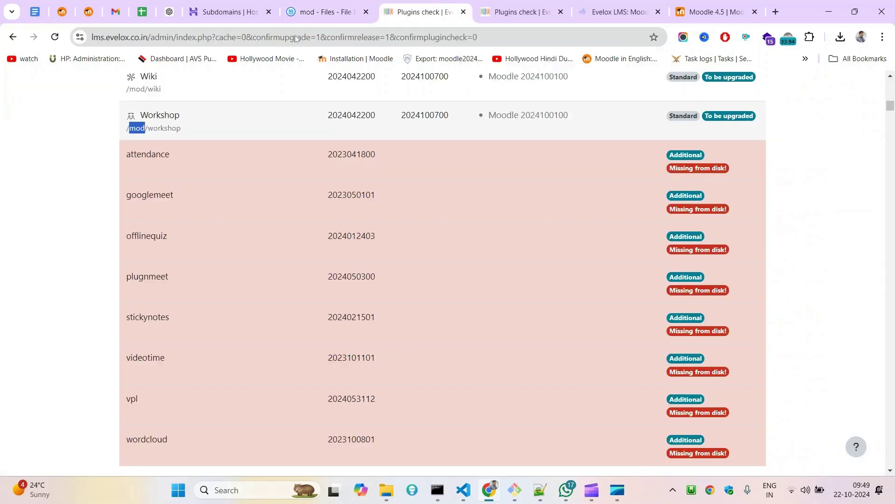
key(ctrl+shift+Tab)
scroll(318, 369, down, 3)
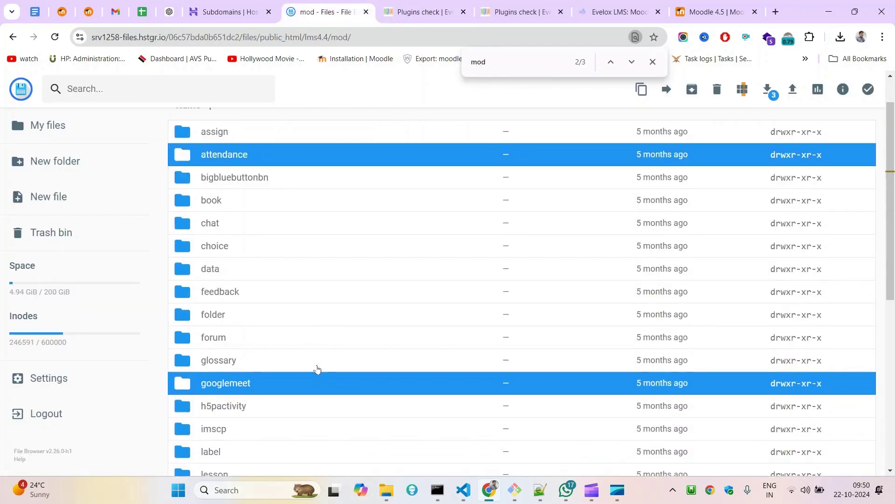
scroll(318, 368, down, 6)
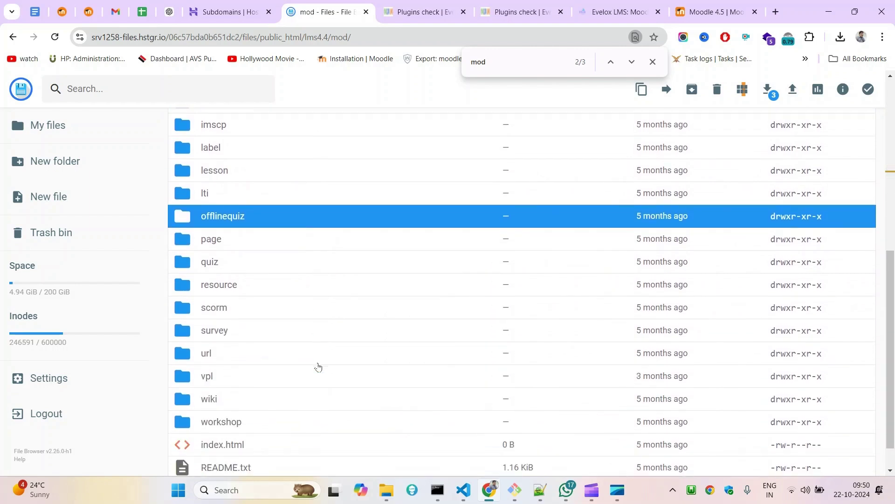
scroll(318, 367, down, 1)
ctrl+click(185, 348)
- Check the last missing modules, add the workshop folder to the selection, and close the page search
key(ctrl+Tab)
scroll(172, 411, down, 1)
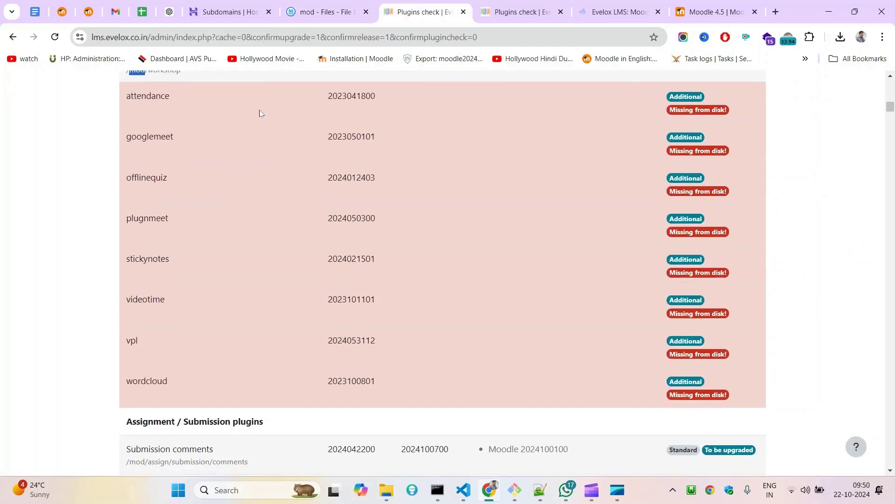
key(ctrl+shift+Tab)
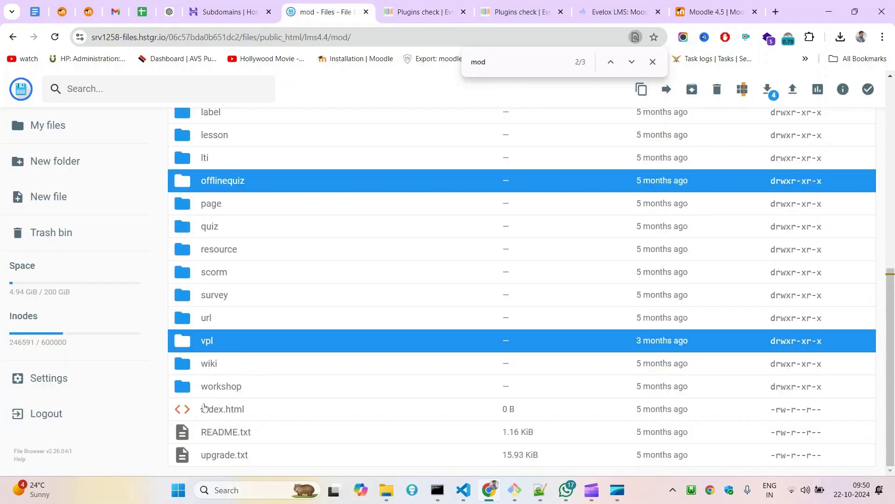
ctrl+click(187, 393)
scroll(343, 303, up, 15)
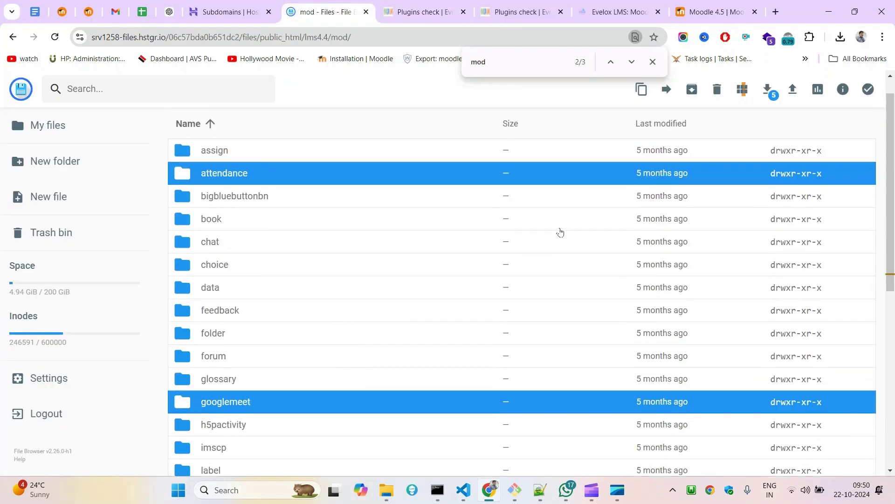
click(652, 62)
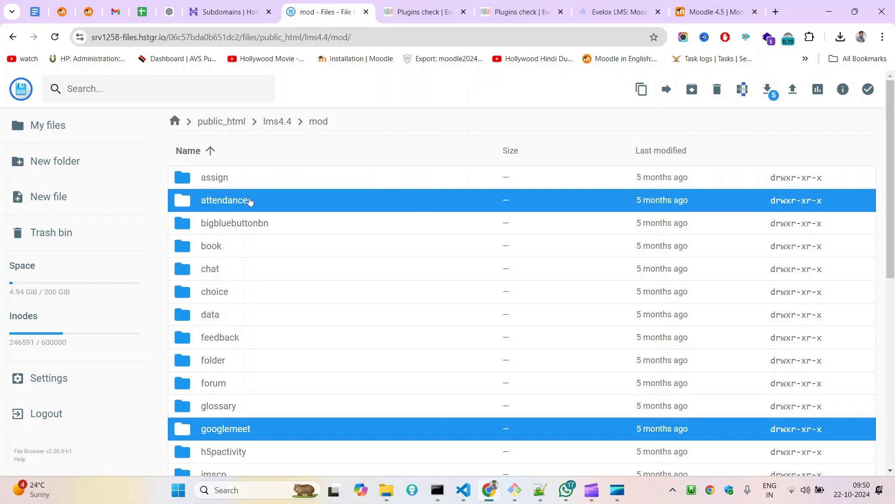
- Copy the selected module folders from lms4.4/mod into public_html/lms/mod, replacing any conflicting files
right_click(249, 201)
click(295, 236)
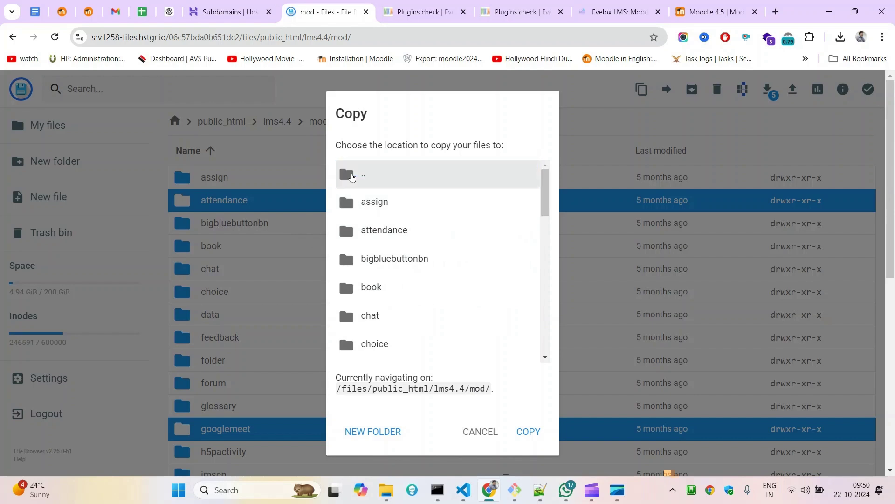
double_click(353, 175)
double_click(350, 176)
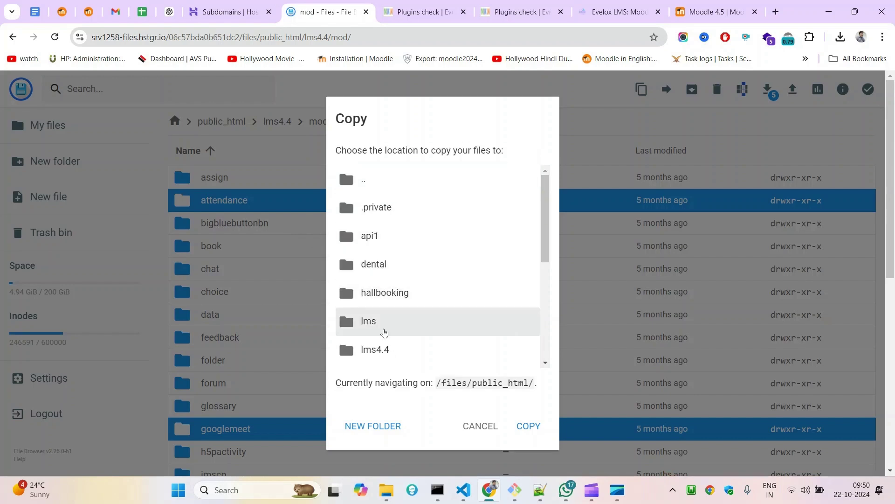
double_click(350, 328)
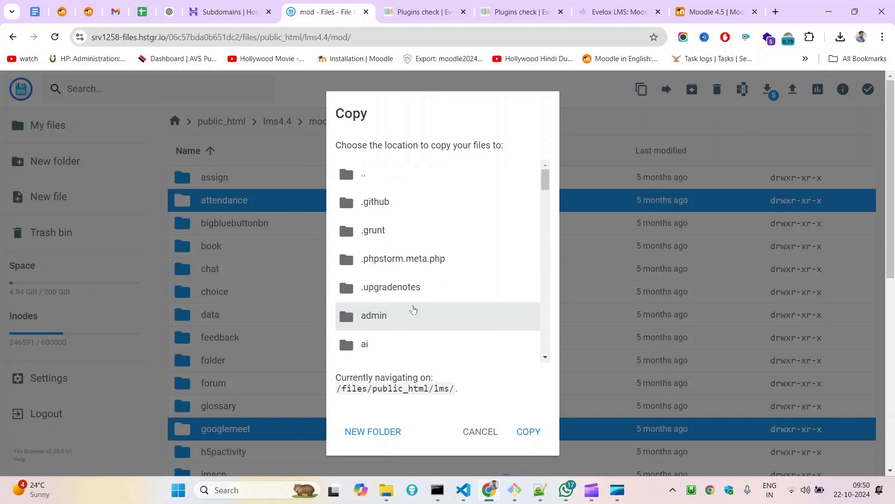
scroll(420, 313, down, 5)
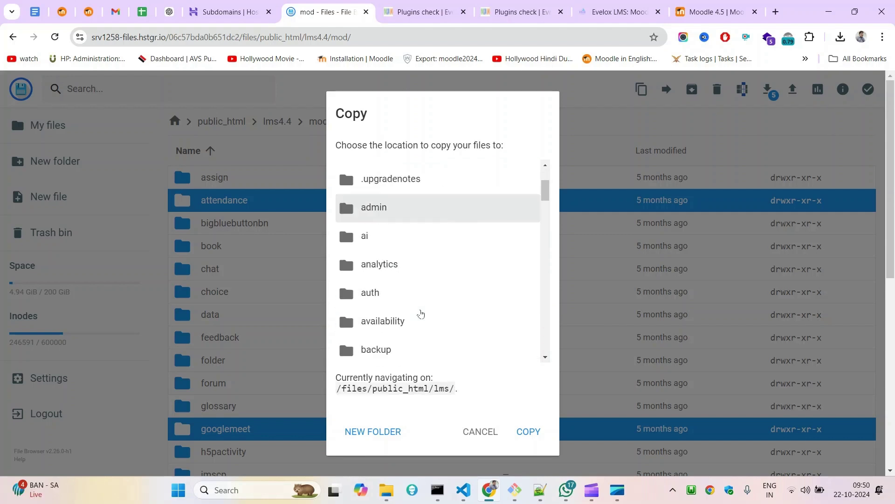
scroll(420, 313, down, 8)
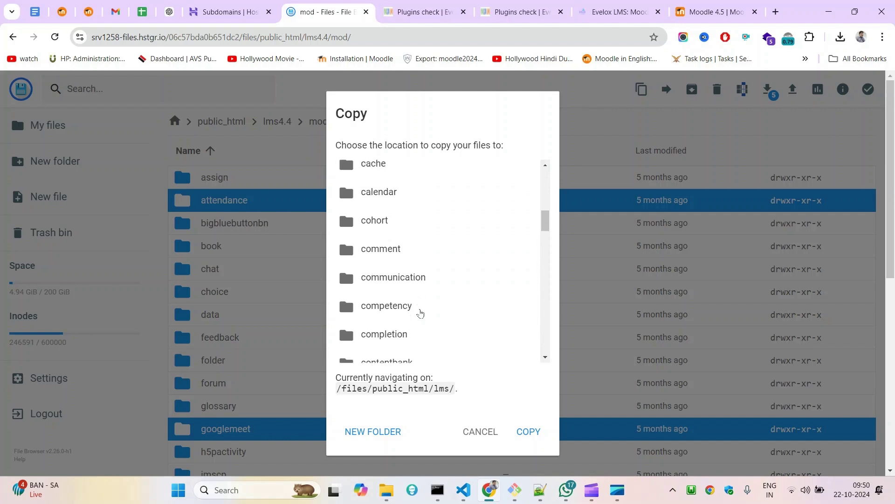
scroll(420, 313, down, 7)
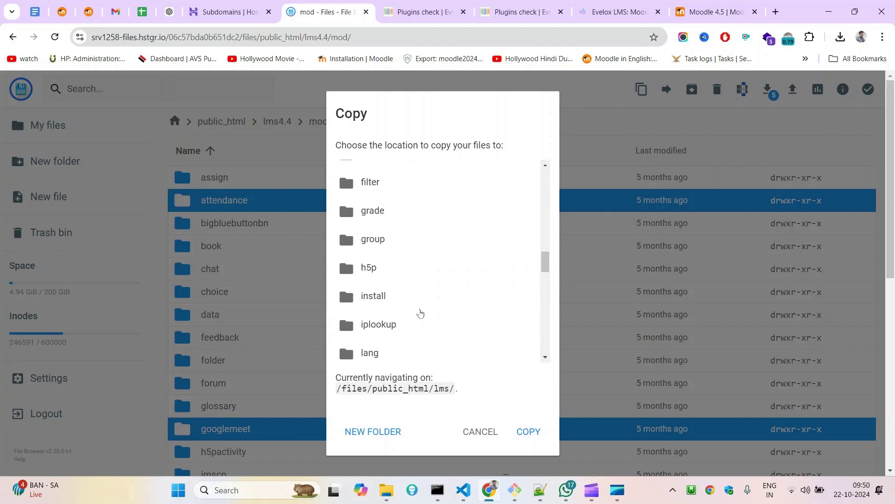
scroll(420, 313, down, 4)
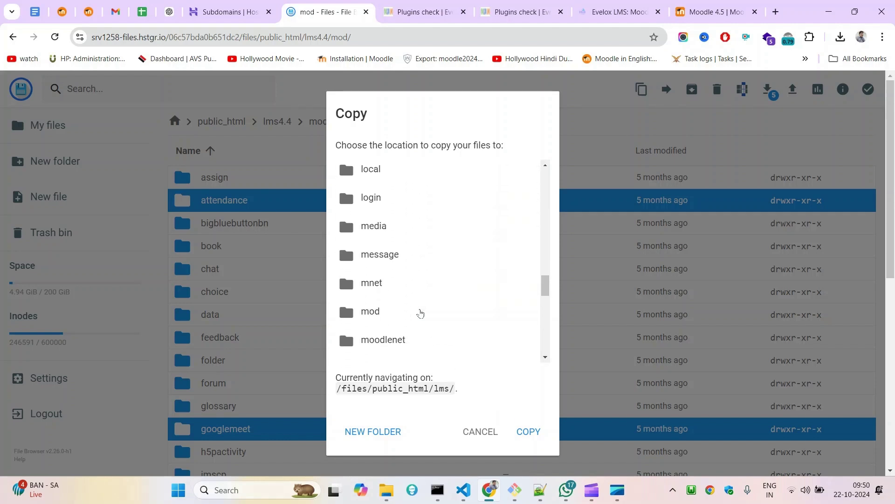
click(351, 265)
double_click(352, 264)
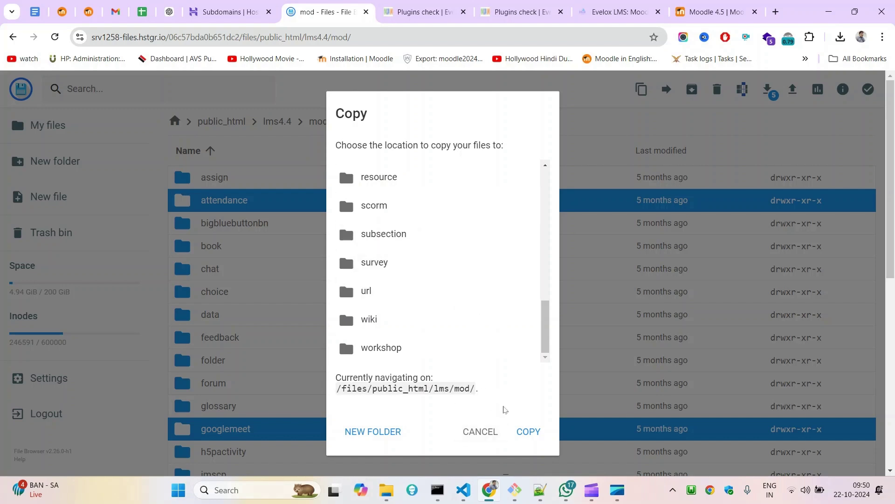
click(530, 432)
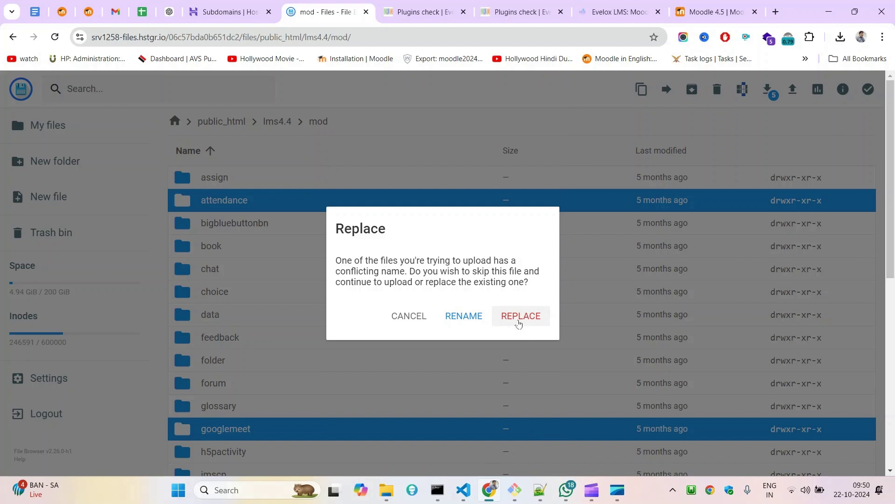
click(519, 322)
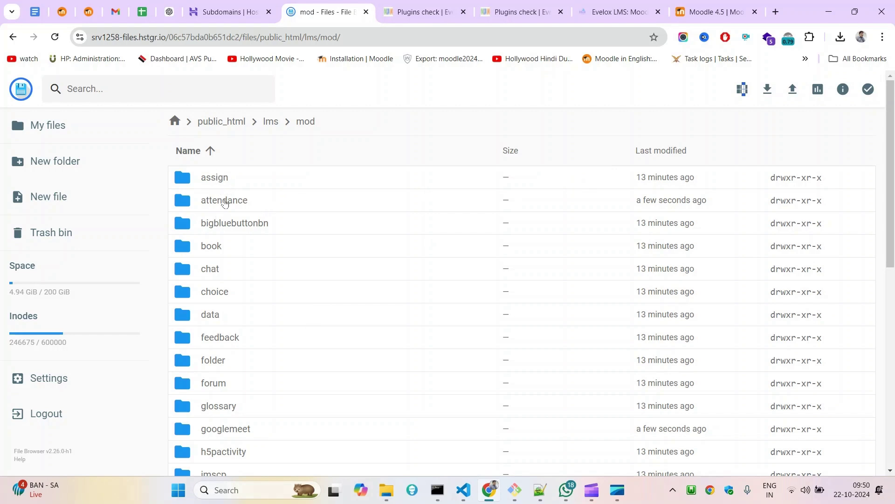
- Sort lms/mod by most recent modification to check the copied folders, and reload the plugins check page
click(663, 154)
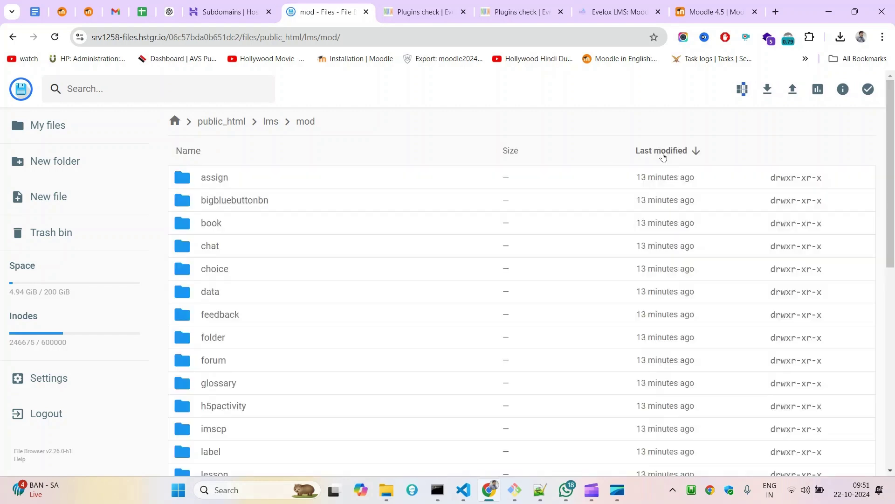
click(663, 156)
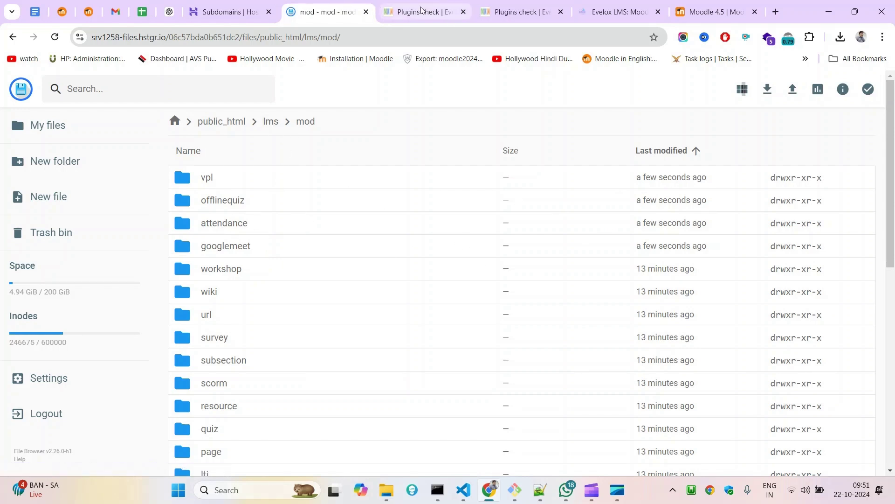
click(422, 10)
right_click(426, 151)
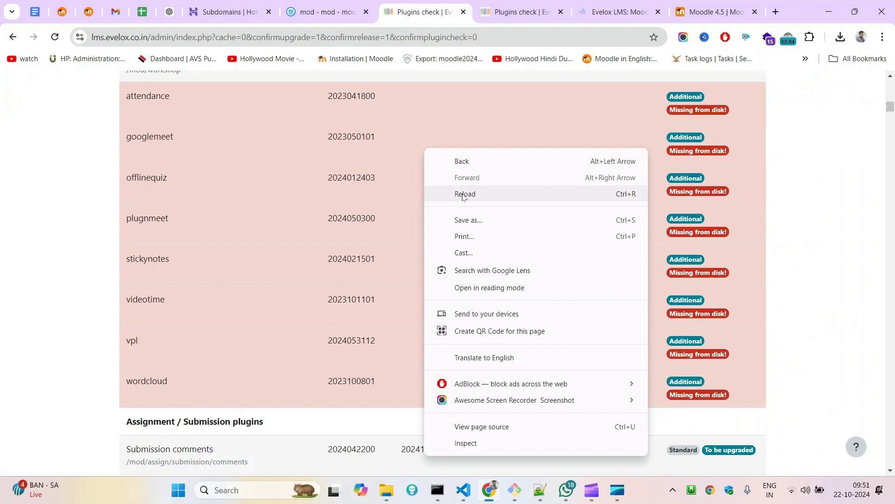
click(463, 195)
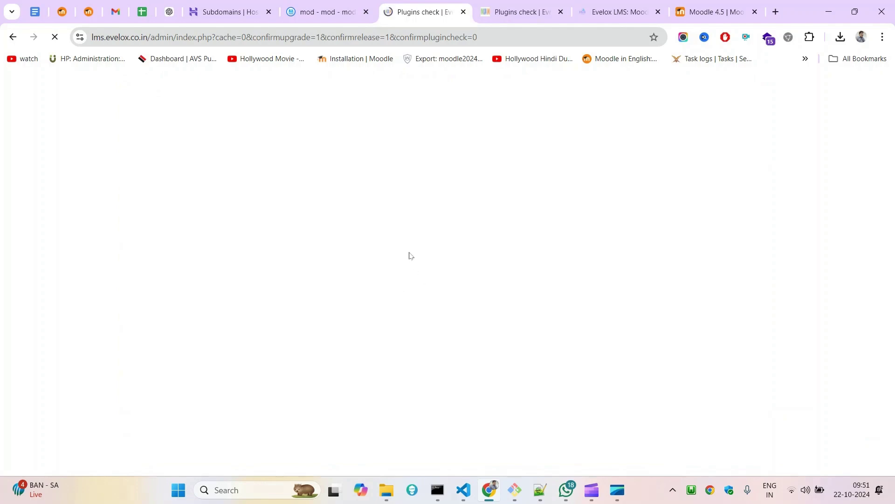
- Return to public_html/lms4.4 in the file manager and review the activity modules still missing on the plugins check page, marking wordcloud
click(322, 12)
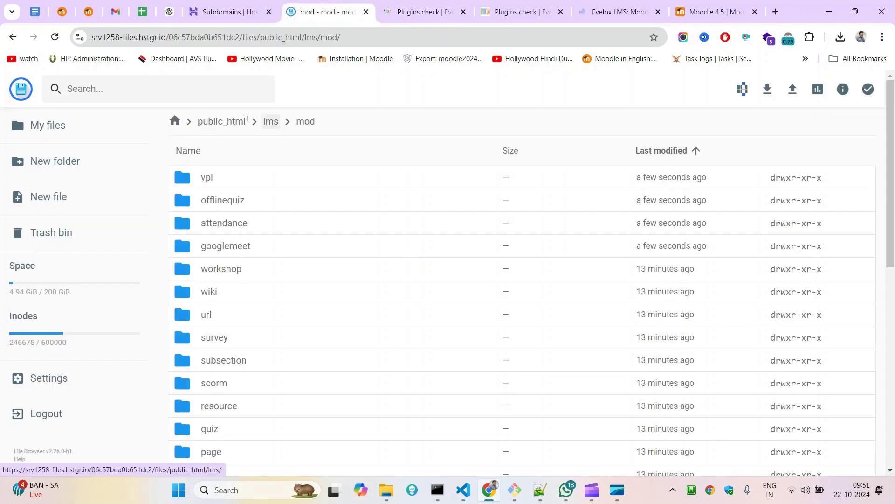
click(233, 121)
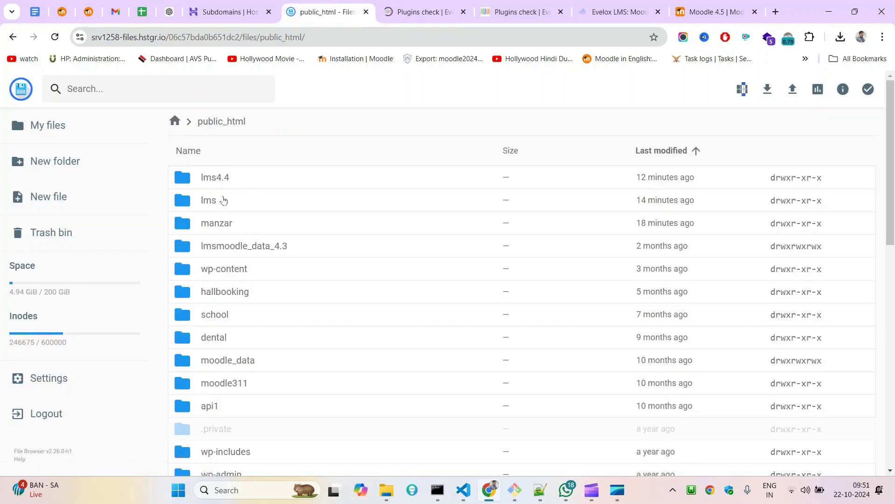
click(182, 182)
double_click(183, 182)
click(422, 12)
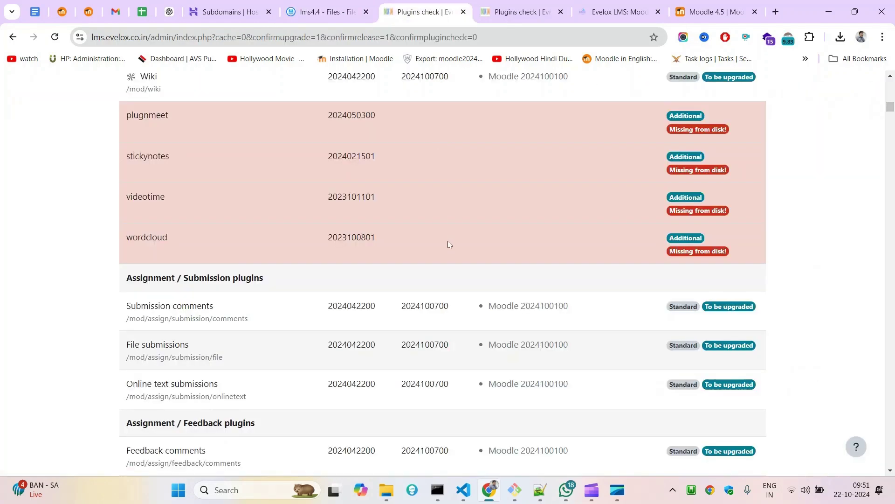
scroll(441, 245, up, 1)
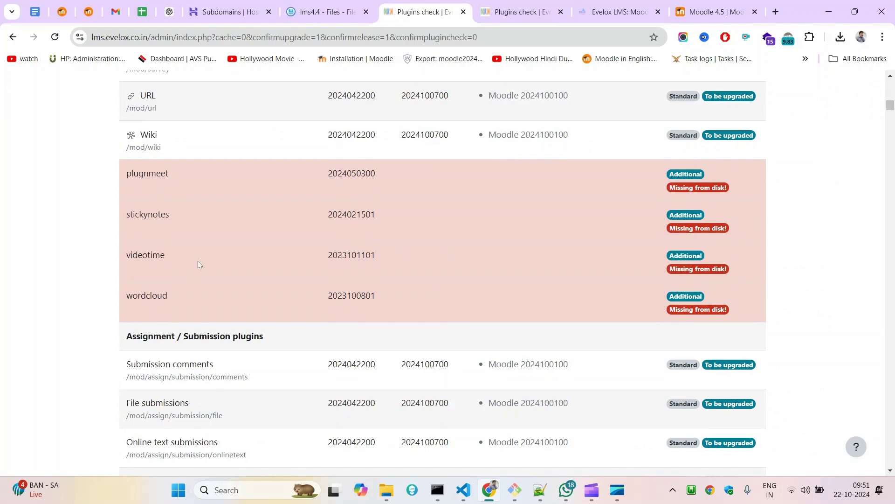
double_click(146, 297)
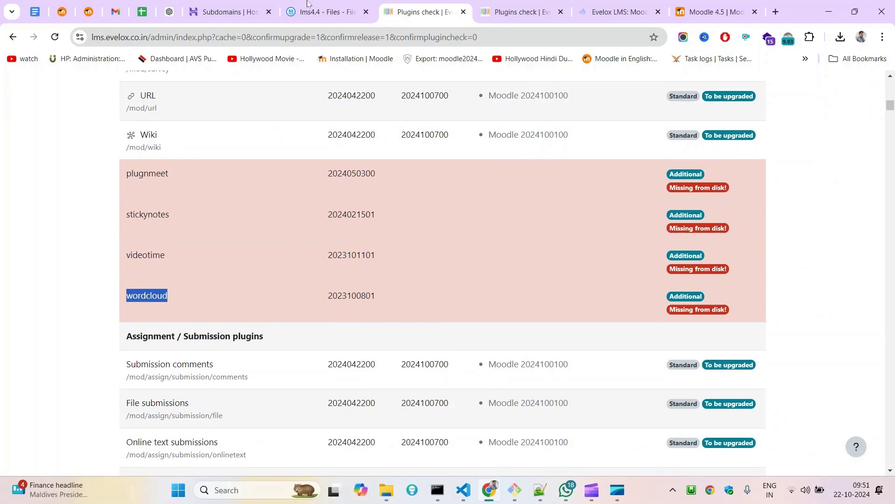
- Open lms4.4/mod and search its listing for "word" to look for the wordcloud folder
click(351, 5)
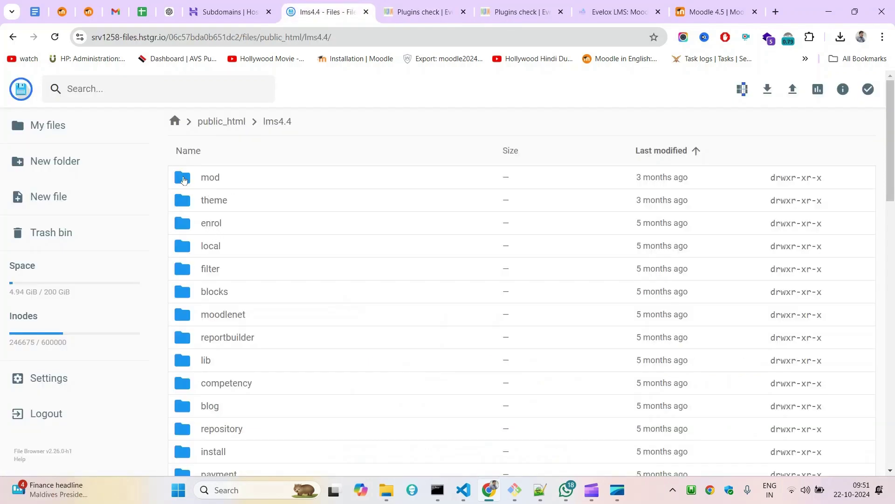
double_click(205, 182)
scroll(406, 251, down, 8)
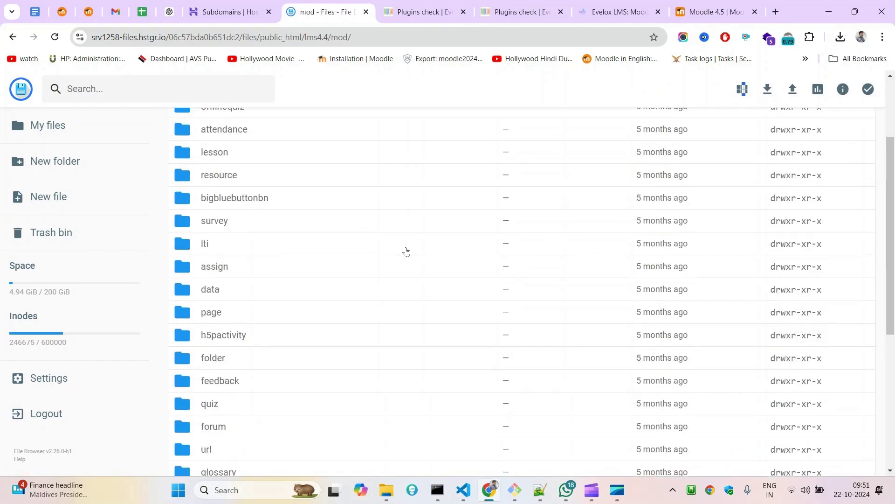
key(ctrl+f)
text(word)
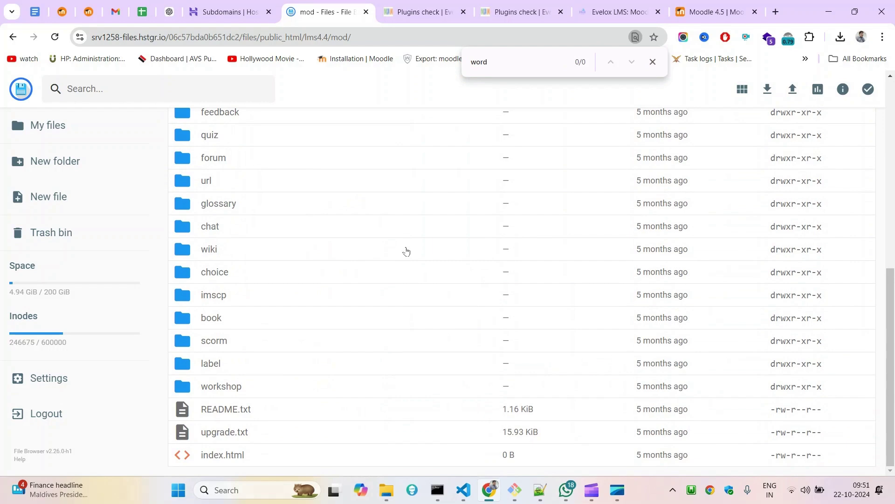
scroll(406, 251, up, 8)
- Look past the activity modules on the plugins check page for other missing plugins, marking proctoring among the quiz access rules
click(422, 12)
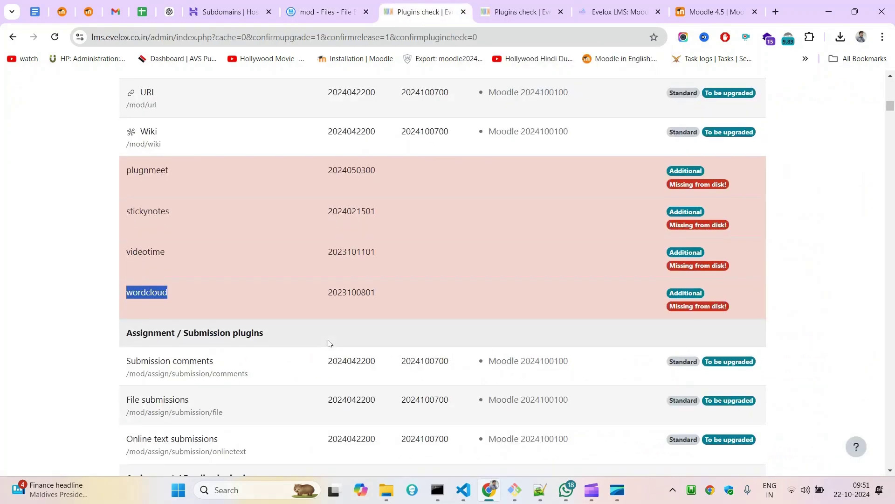
scroll(329, 343, down, 20)
scroll(439, 346, down, 15)
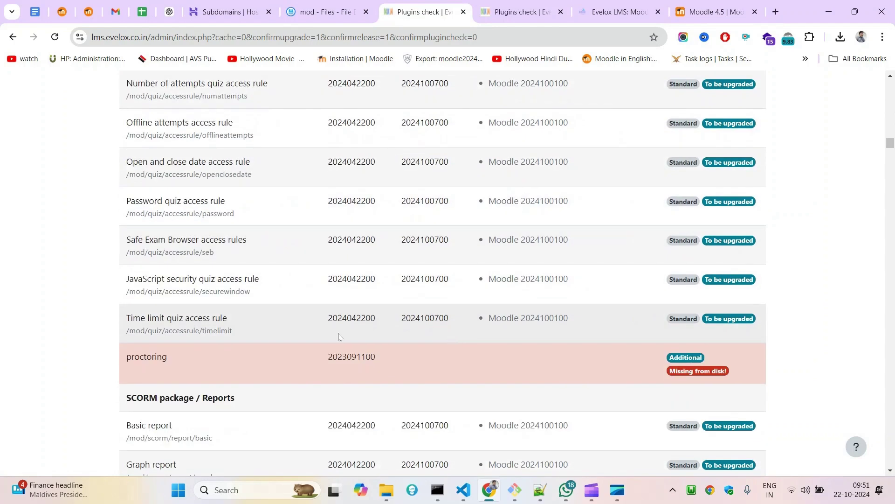
double_click(142, 355)
scroll(466, 356, down, 20)
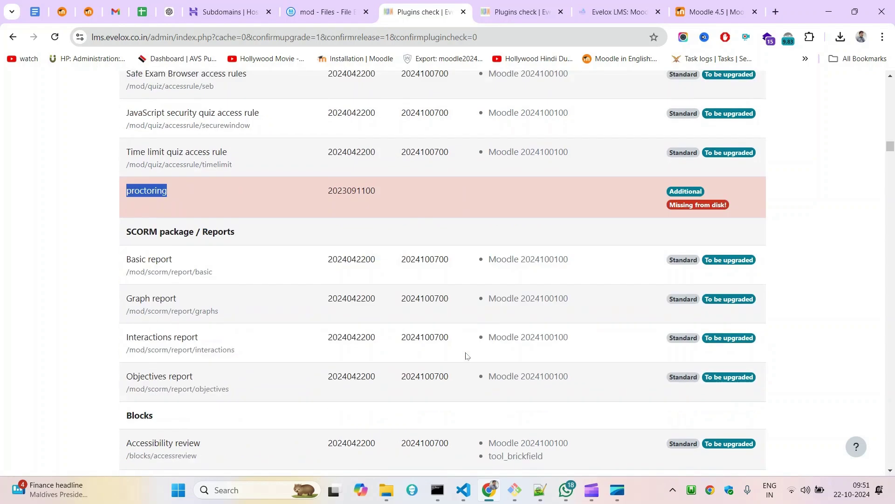
- Check the Blocks section of the plugins check page for missing plugins, marking dash and readspeaker_embhl
scroll(474, 331, down, 20)
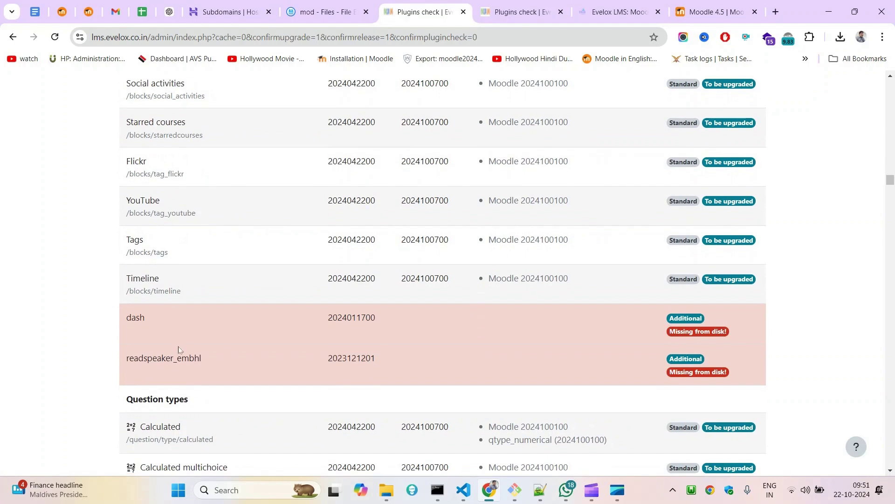
double_click(140, 291)
click(136, 313)
double_click(135, 314)
double_click(163, 359)
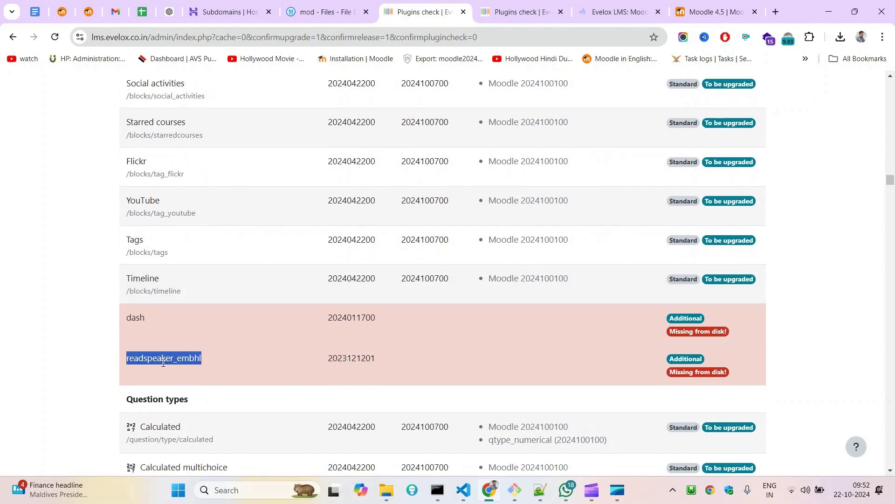
- Return to the file manager and open the lms4.4/blocks folder
click(513, 2)
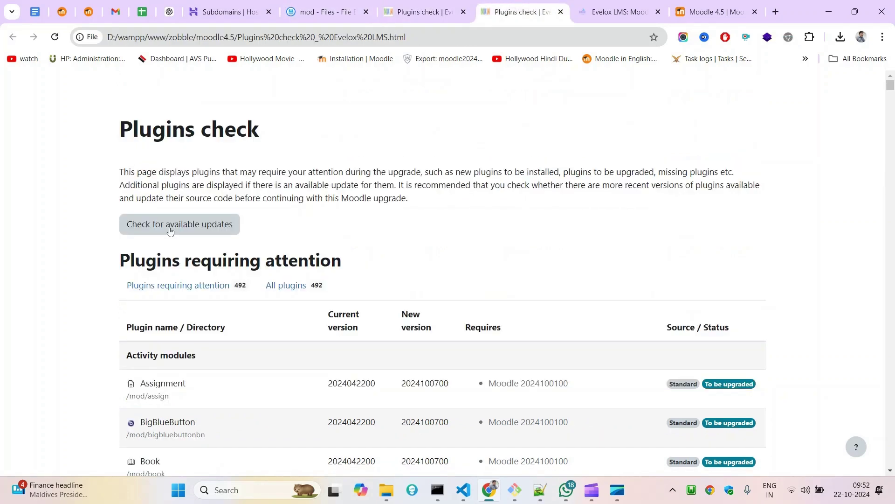
click(422, 5)
click(346, 4)
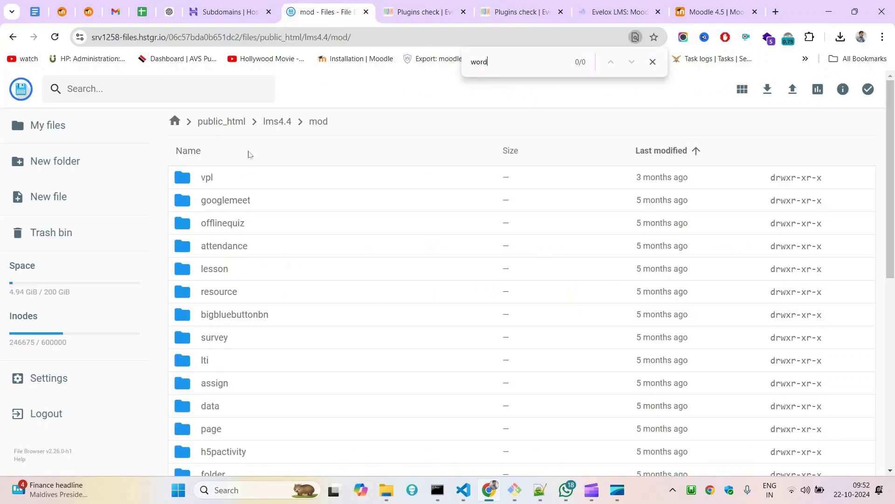
click(272, 123)
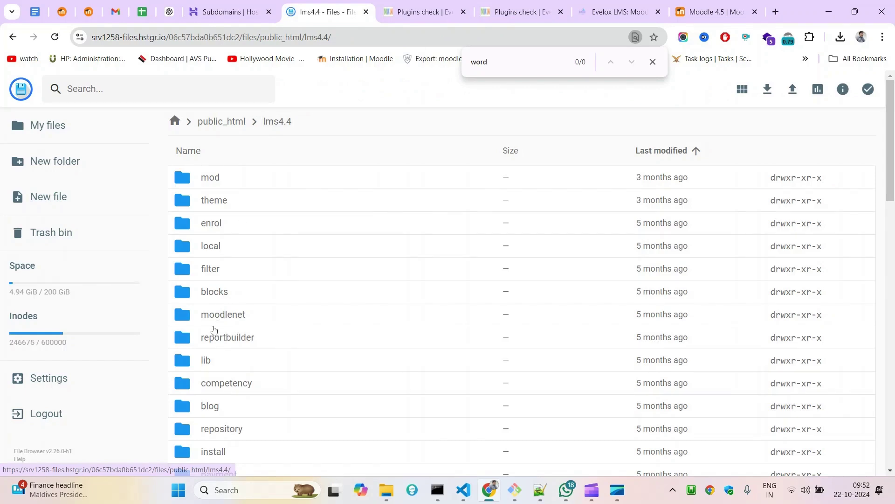
double_click(187, 299)
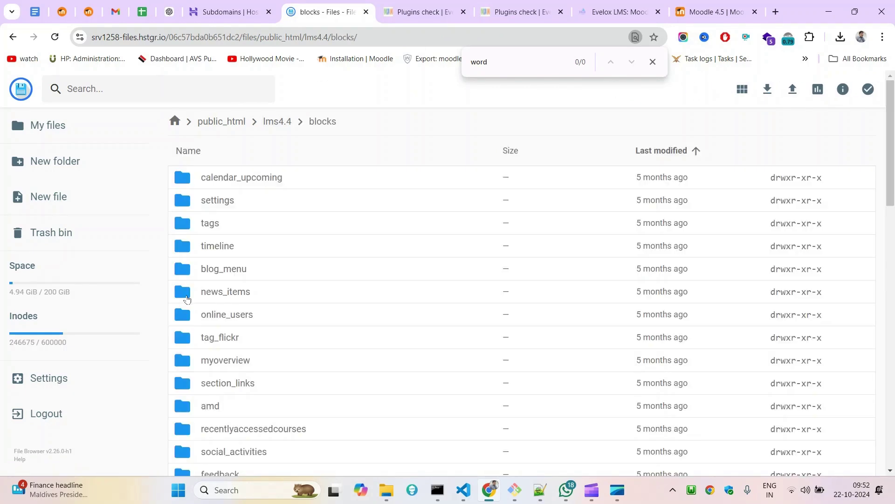
- Sort the lms4.4/blocks listing by name and look through it for the dash and readspeaker_embhl folders, rechecking their names on the plugins check page
click(437, 3)
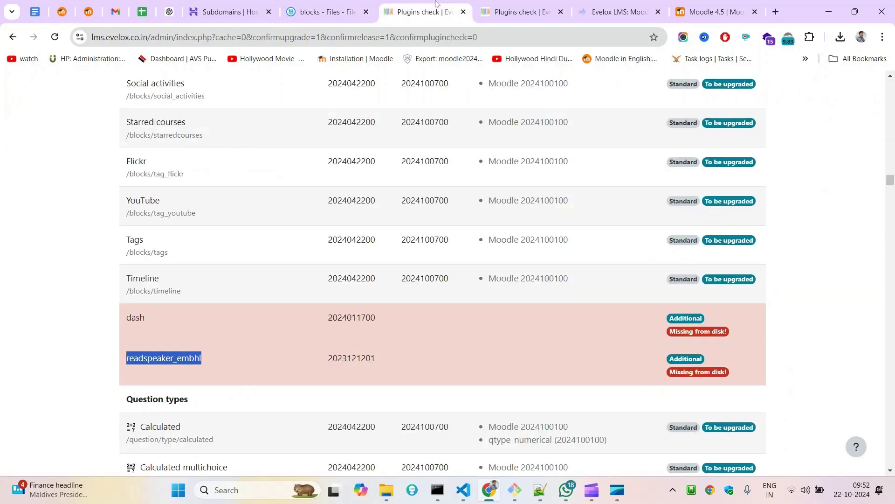
click(337, 4)
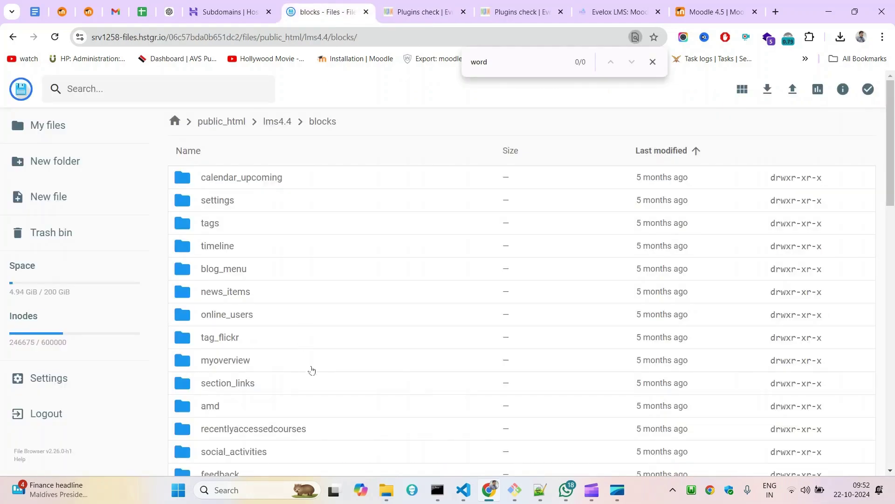
scroll(311, 370, down, 3)
scroll(213, 185, up, 3)
click(254, 152)
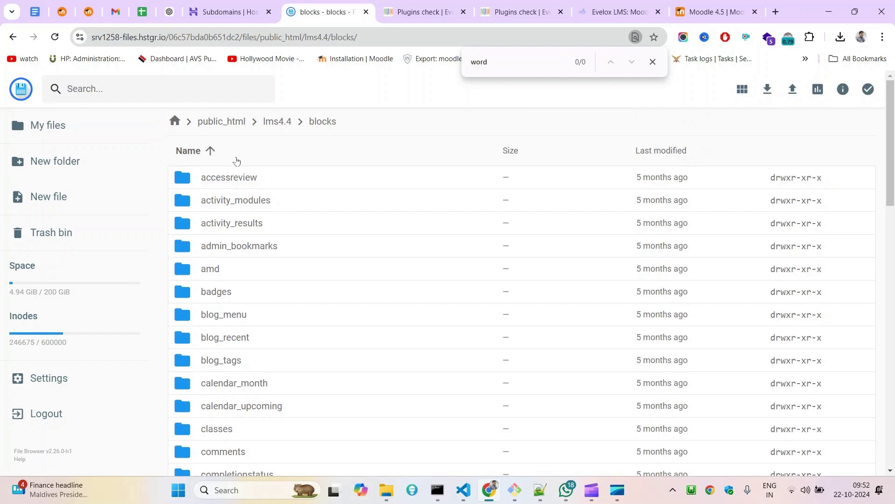
scroll(231, 399, down, 4)
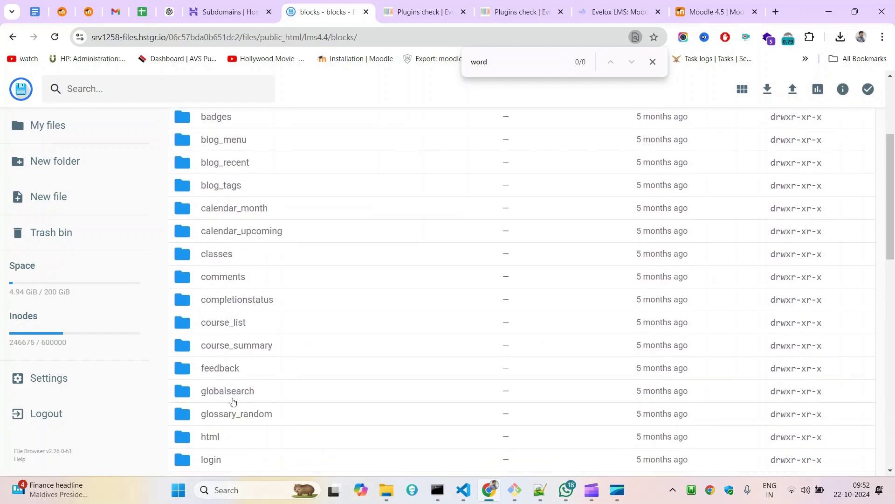
scroll(231, 398, up, 4)
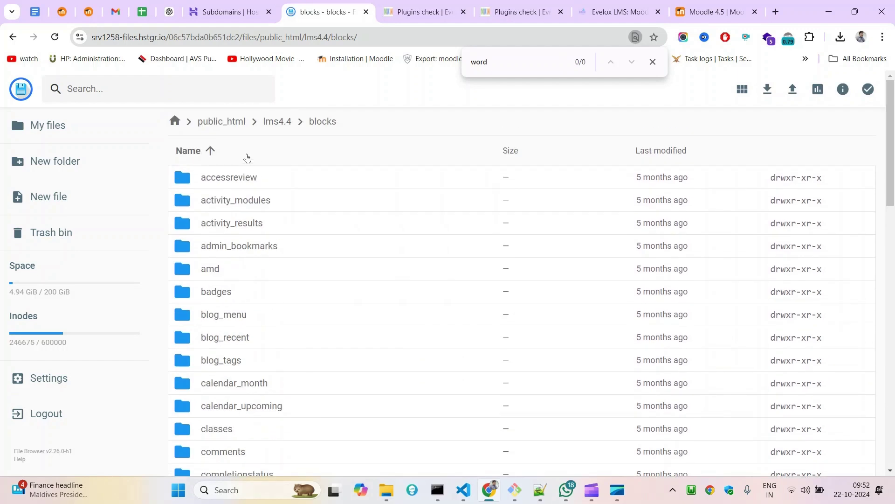
scroll(224, 347, down, 4)
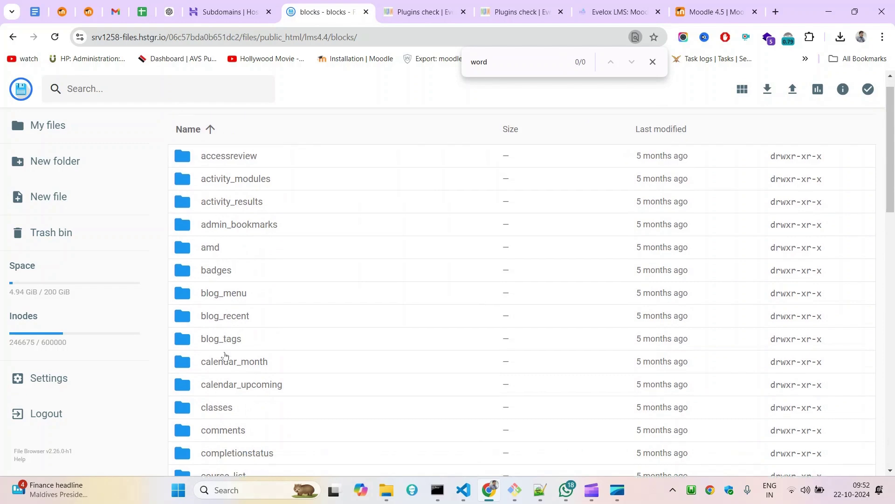
scroll(225, 355, down, 9)
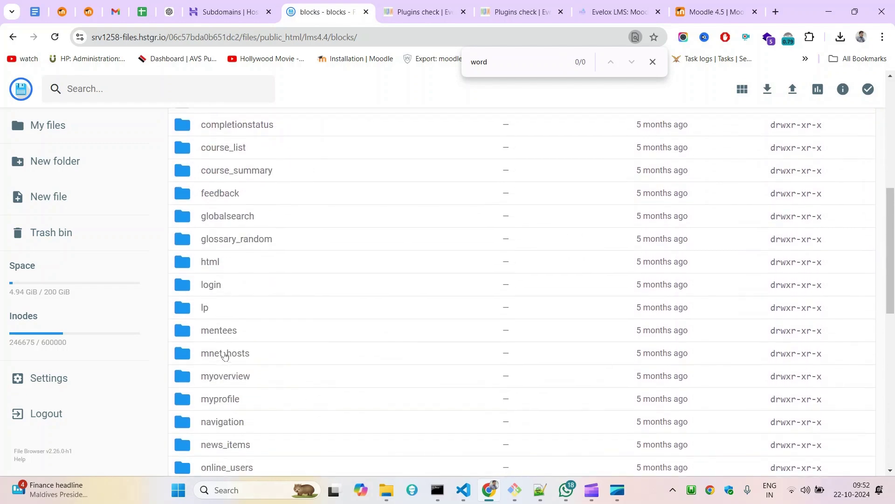
scroll(225, 355, down, 2)
click(422, 12)
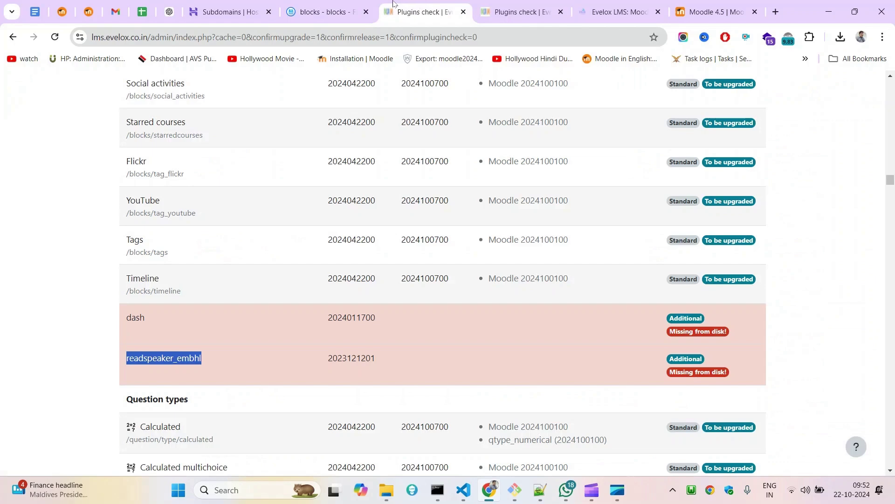
click(346, 4)
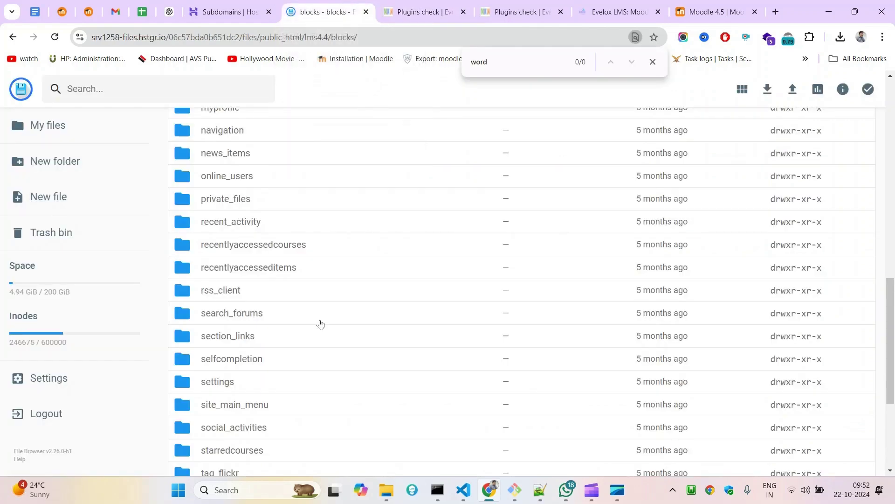
scroll(320, 323, up, 4)
scroll(321, 323, down, 4)
- Mark the missing blocks on the plugins check page and look through Question types for missing plugins, marking recordrtc
click(419, 6)
drag(125, 313, 480, 358)
scroll(597, 367, down, 15)
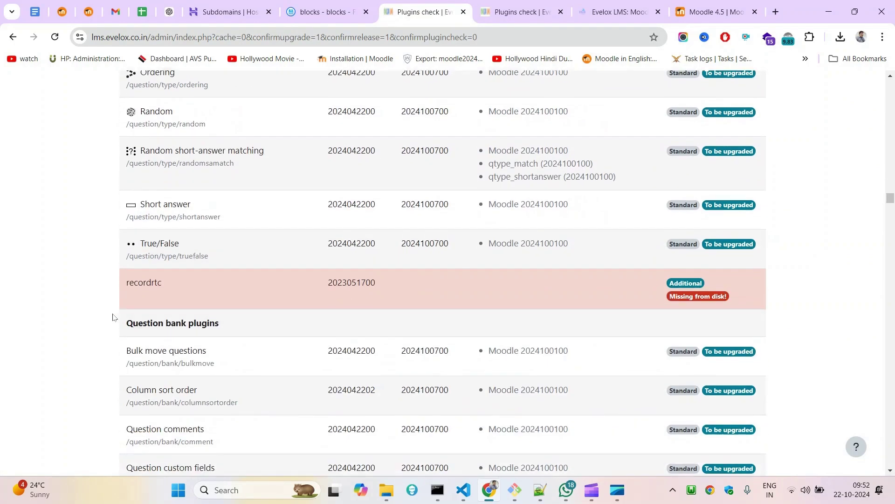
double_click(142, 282)
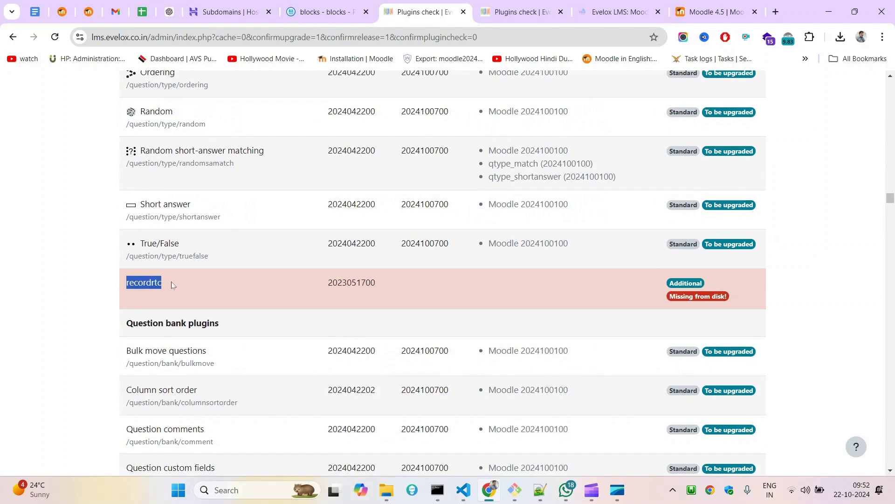
- Return to the file manager and open the lms4.4/question/type folder, searching for "quest" to locate the question folder
click(341, 3)
scroll(240, 190, up, 15)
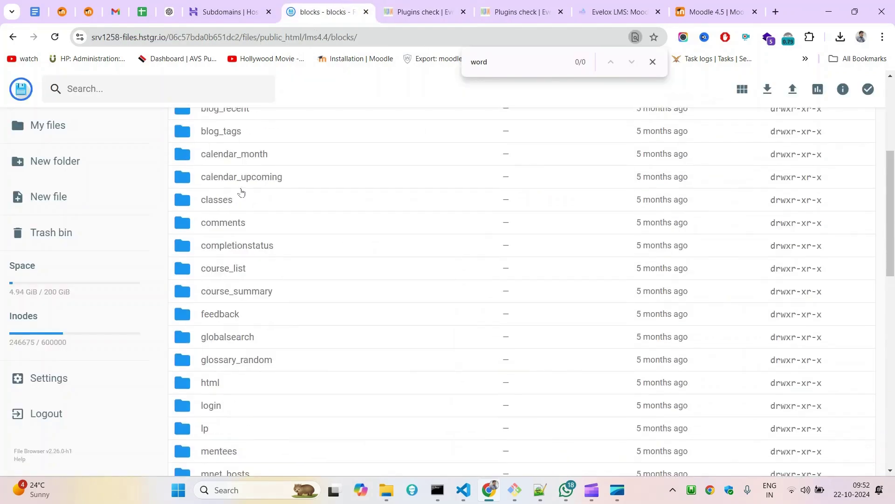
click(279, 126)
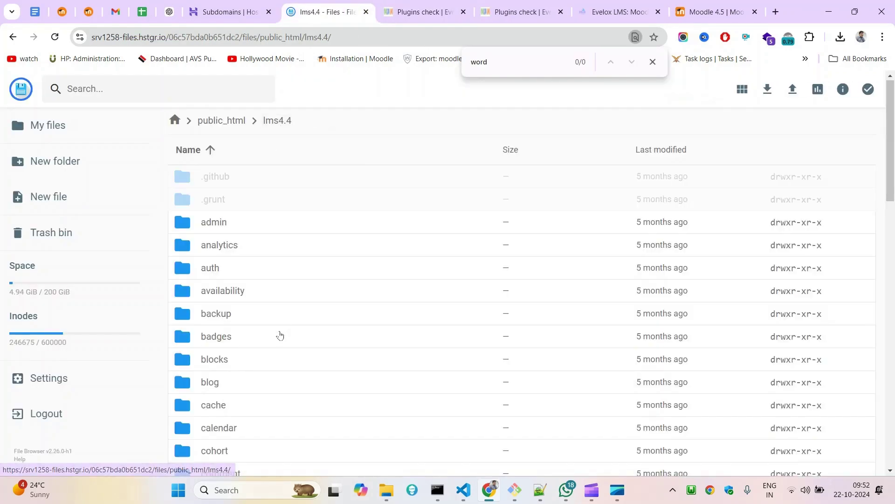
scroll(226, 342, down, 2)
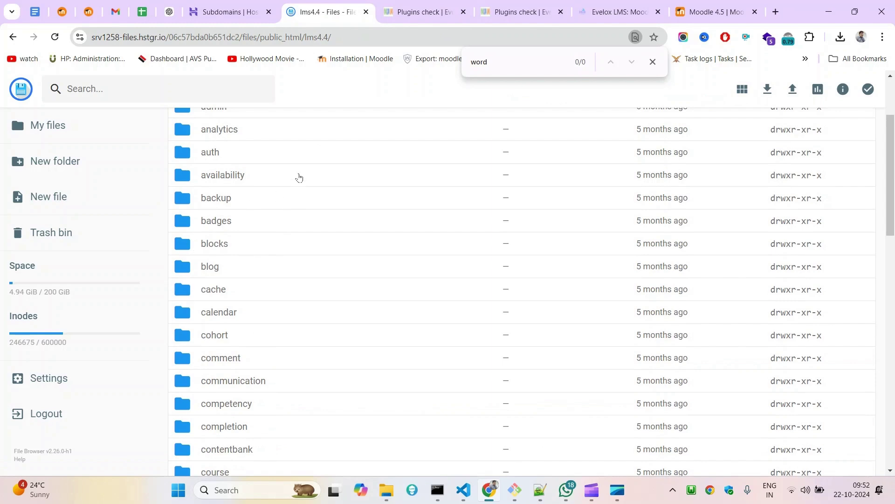
text(quest)
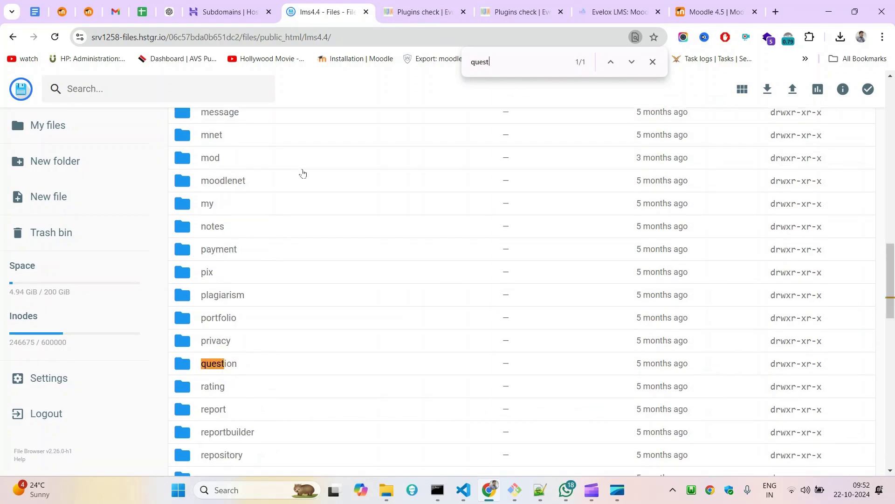
double_click(185, 365)
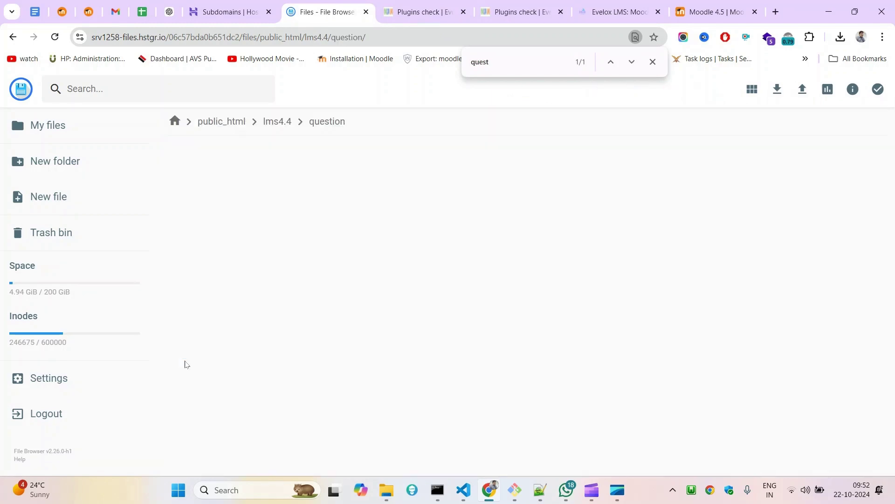
double_click(182, 366)
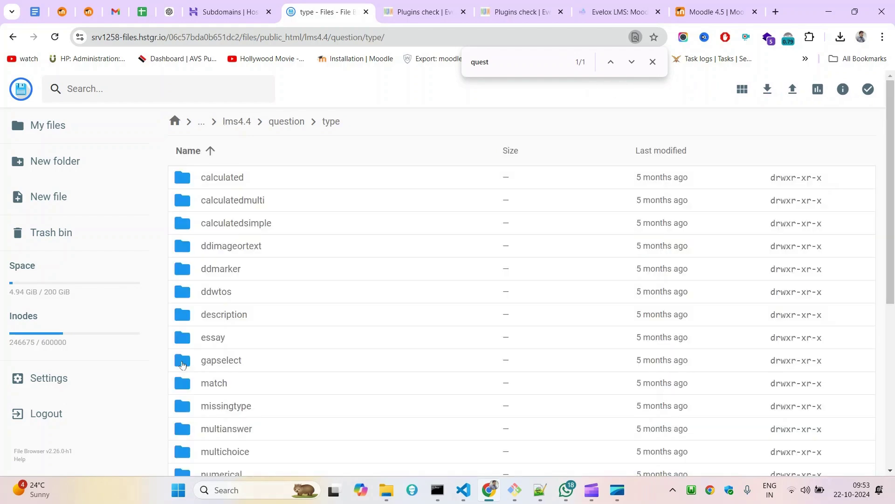
- Recheck the missing question type's name on the plugins check page and search the lms4.4/question/type listing for "recor"
click(416, 8)
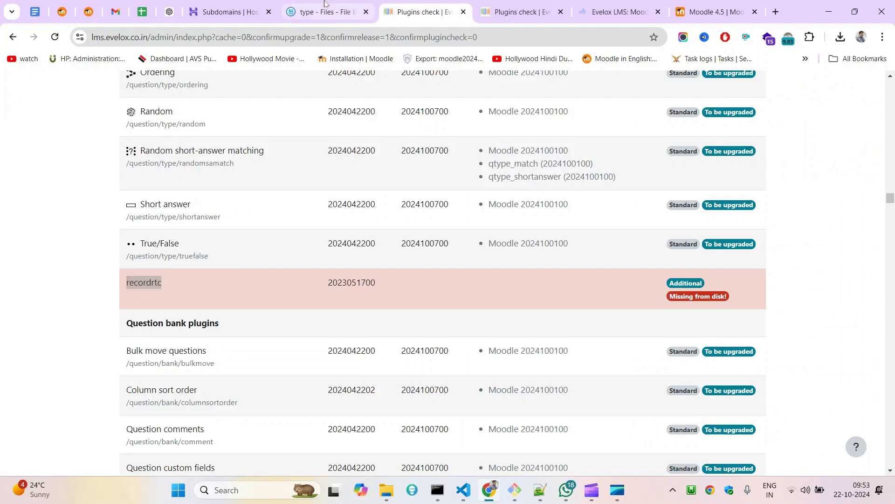
click(325, 3)
scroll(336, 342, down, 1)
key(ctrl+f)
text(recor)
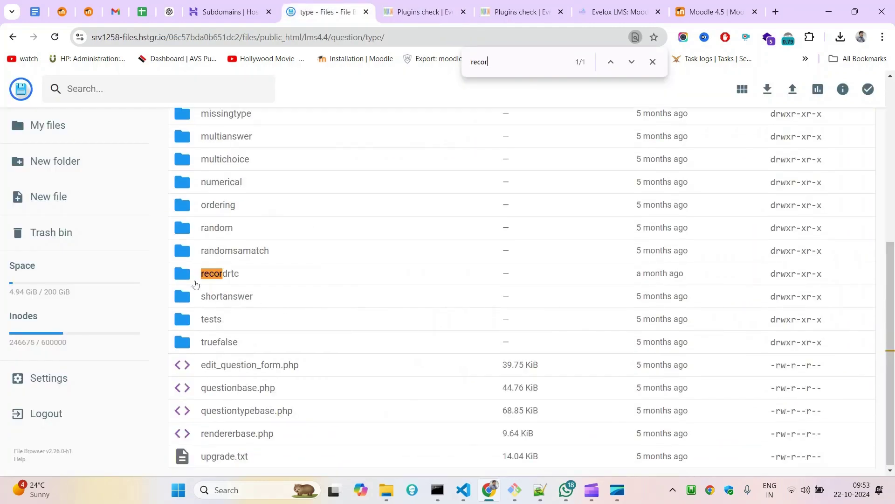
- Start copying the recordrtc folder and set the copy location to public_html/lms
right_click(185, 278)
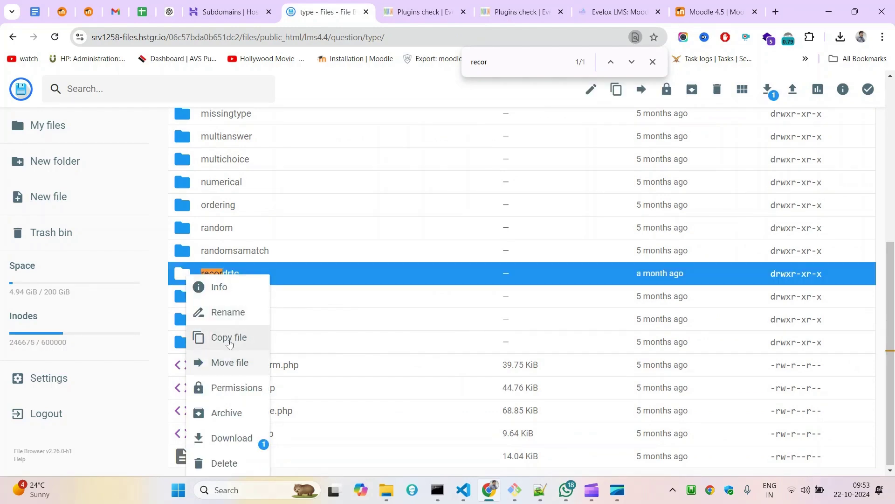
click(226, 337)
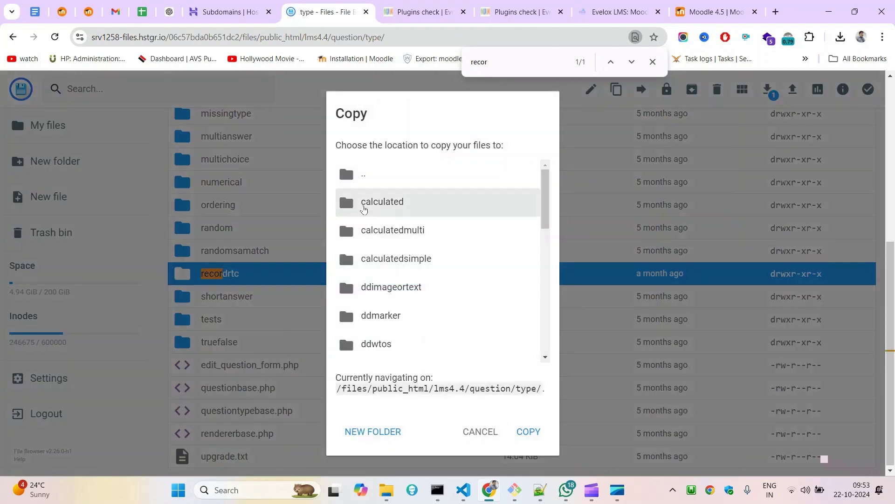
double_click(356, 180)
double_click(354, 181)
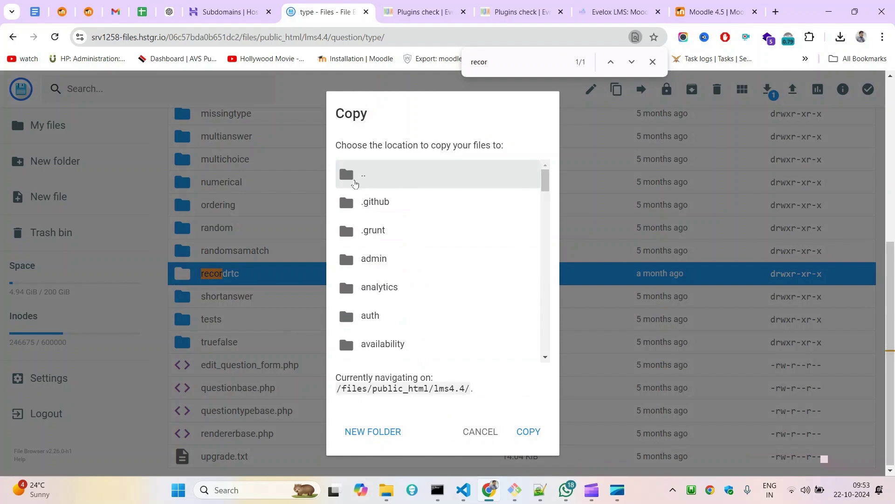
double_click(353, 180)
double_click(354, 327)
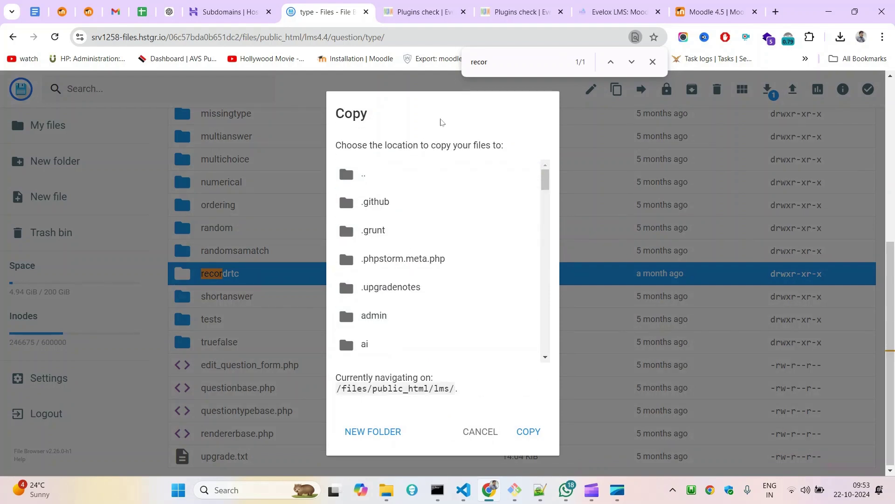
- Copy recordrtc into lms/question/type and sort that folder's listing by last modified, newest first
scroll(423, 333, down, 3)
scroll(423, 337, down, 9)
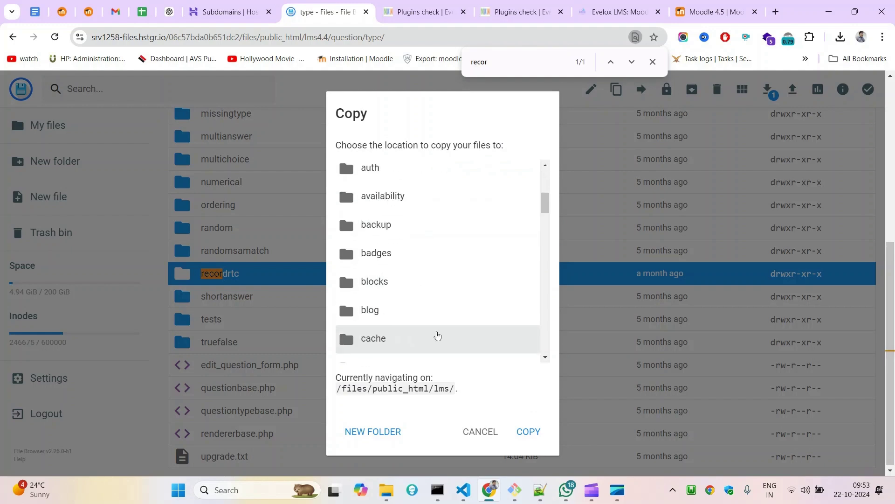
scroll(437, 336, down, 8)
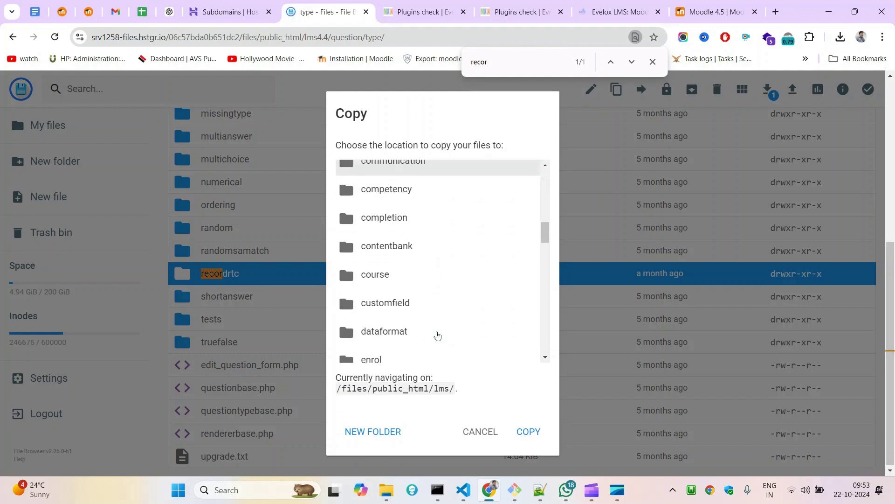
scroll(438, 335, down, 8)
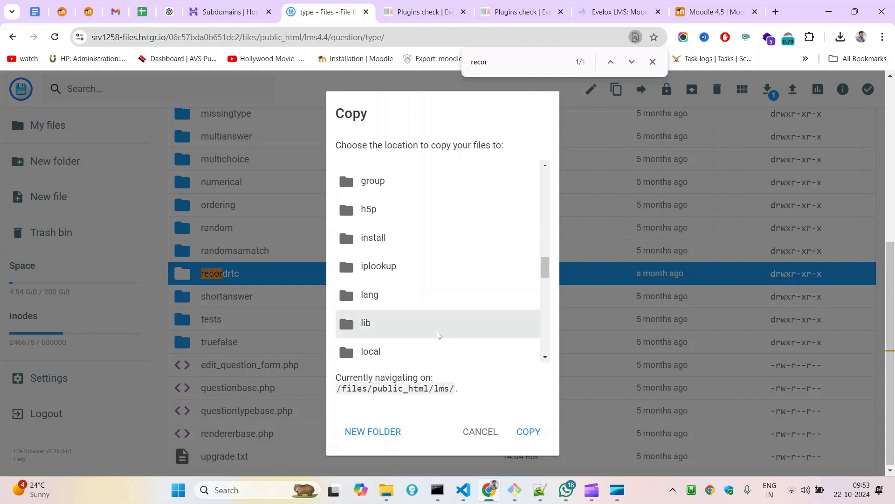
scroll(437, 335, down, 8)
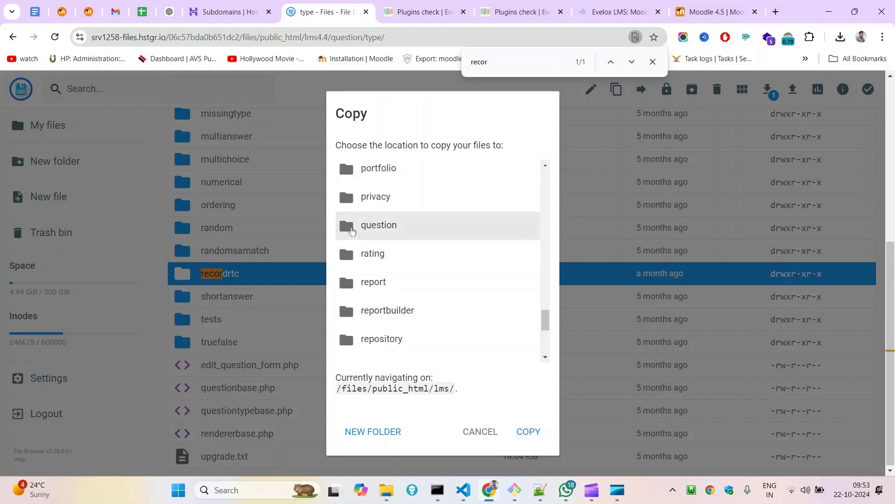
double_click(378, 224)
double_click(349, 324)
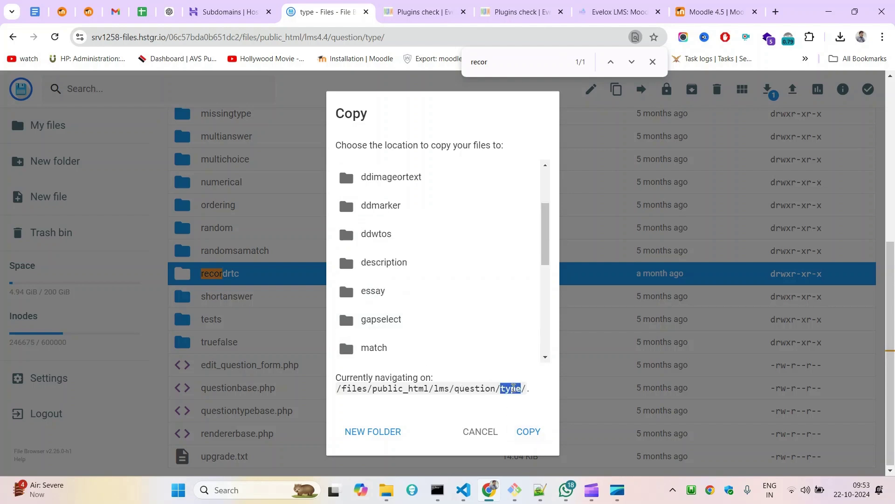
triple_click(513, 388)
click(546, 388)
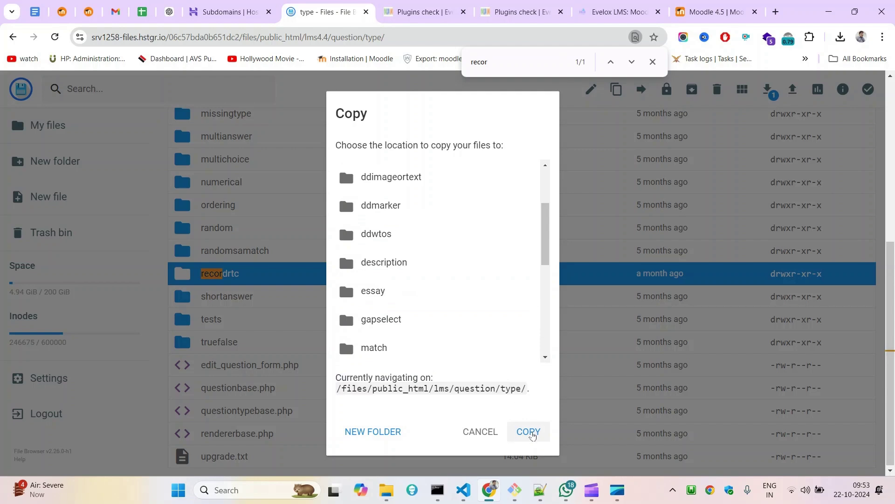
click(529, 432)
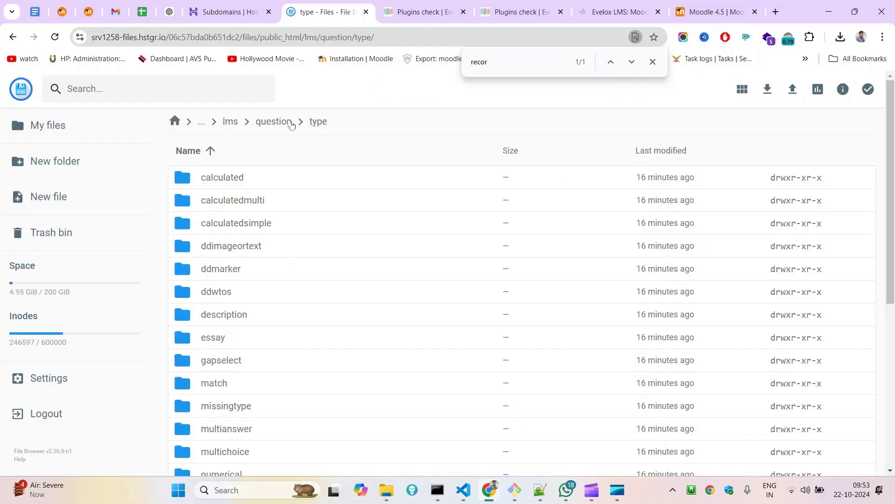
click(667, 154)
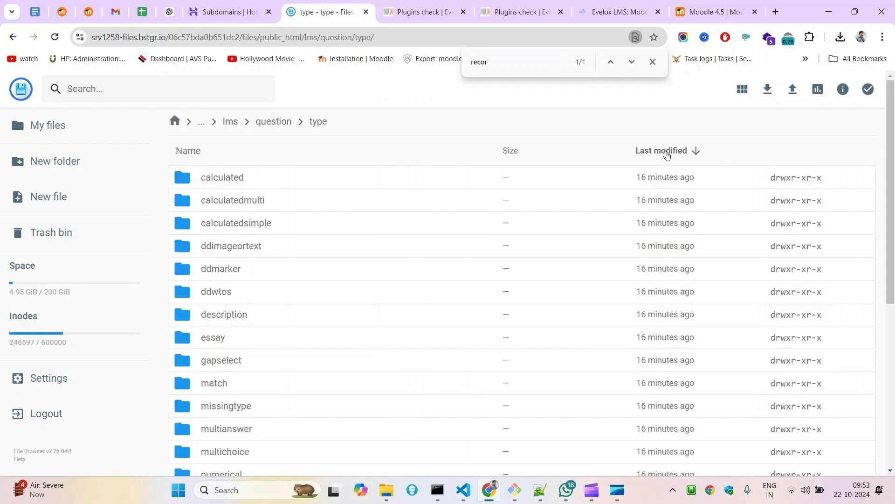
click(666, 154)
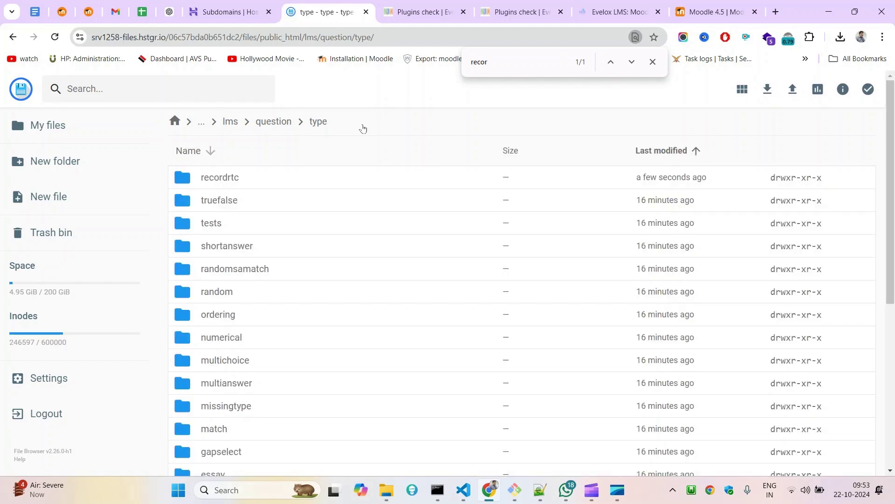
- Look past Question types on the plugins check page for more missing plugins, marking selfassess among the question behaviours
key(ctrl+Tab)
scroll(410, 266, down, 1)
scroll(446, 280, down, 15)
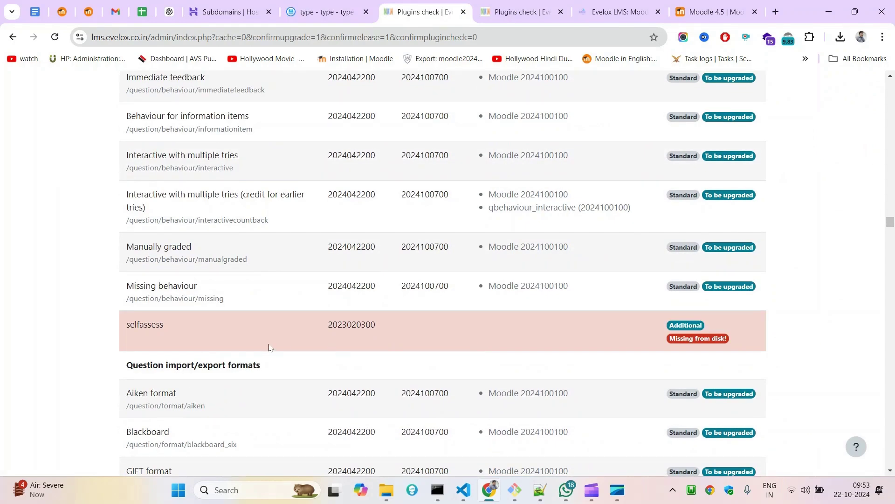
double_click(146, 327)
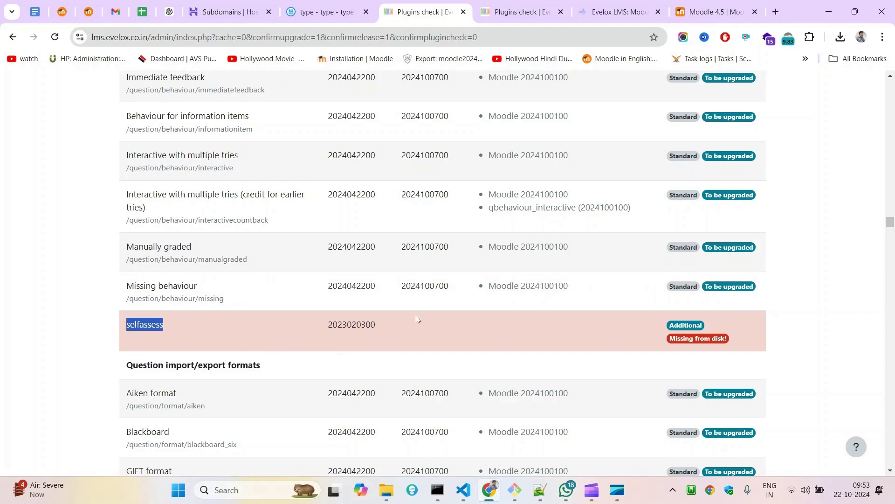
scroll(411, 330, down, 20)
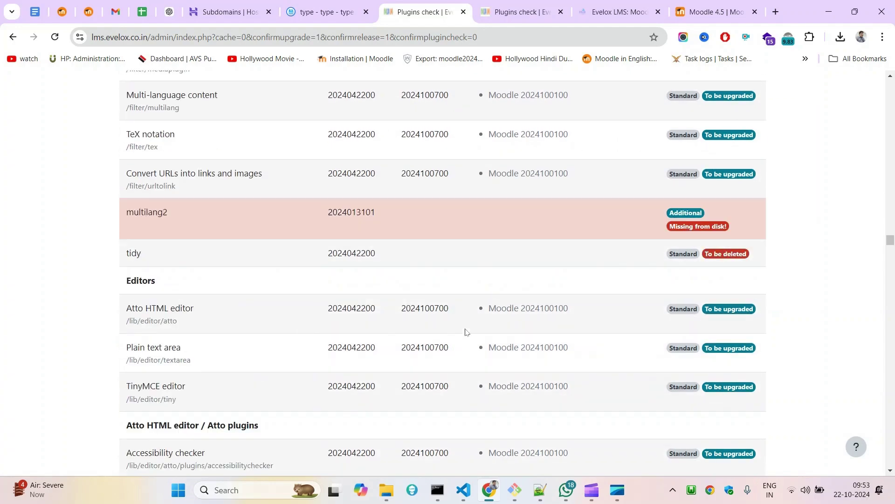
- Review the filters and editor plugins on the plugins check page, marking the multilang2, tidy and AI Placement entries
scroll(463, 334, up, 5)
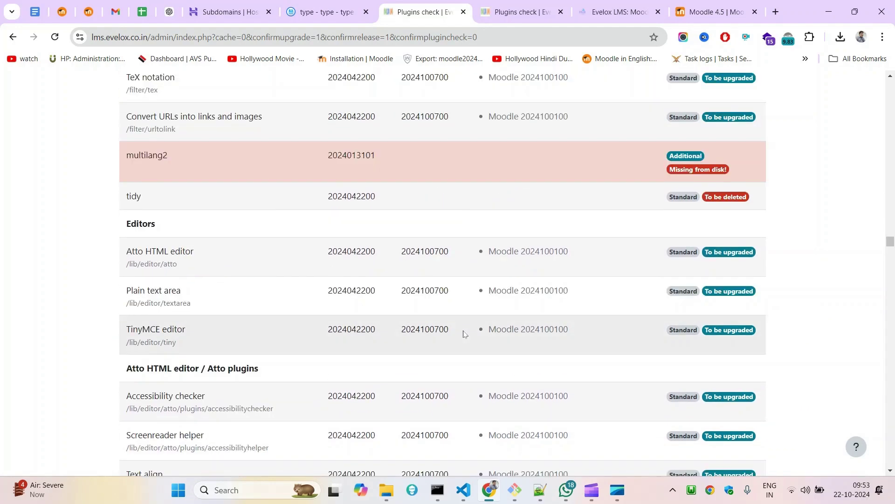
double_click(140, 160)
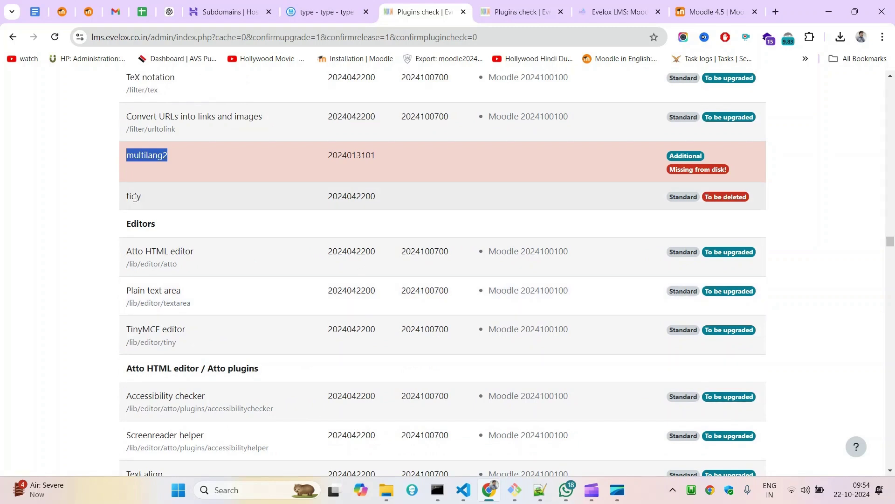
double_click(134, 196)
drag(134, 196, 498, 202)
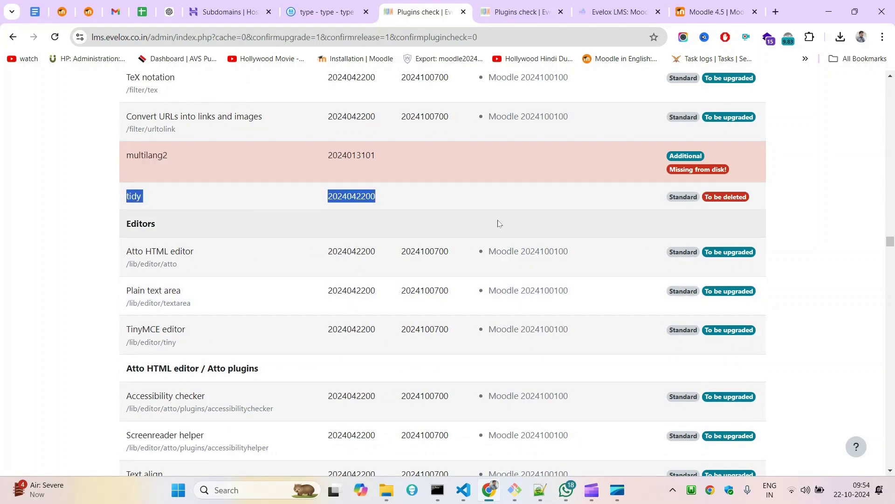
scroll(476, 322, down, 20)
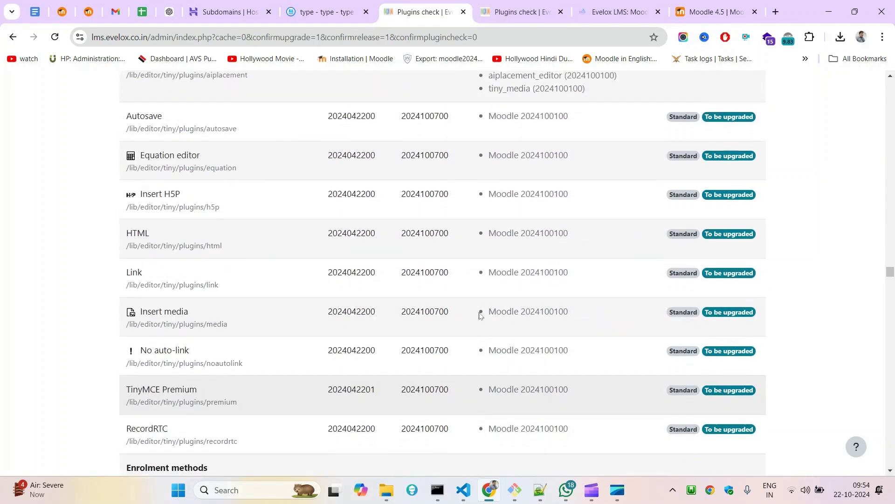
scroll(480, 315, up, 5)
triple_click(132, 318)
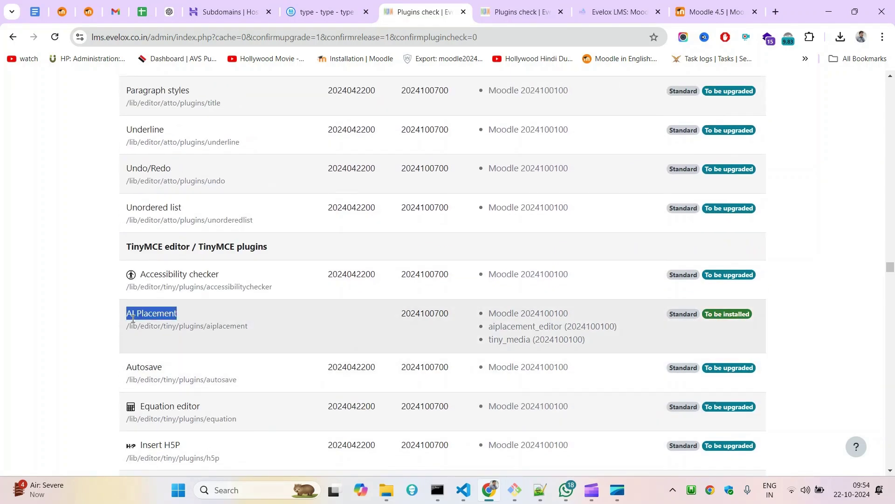
- Look through the enrolment methods on the plugins check page, marking the autoenrol and urway plugins
scroll(745, 312, down, 20)
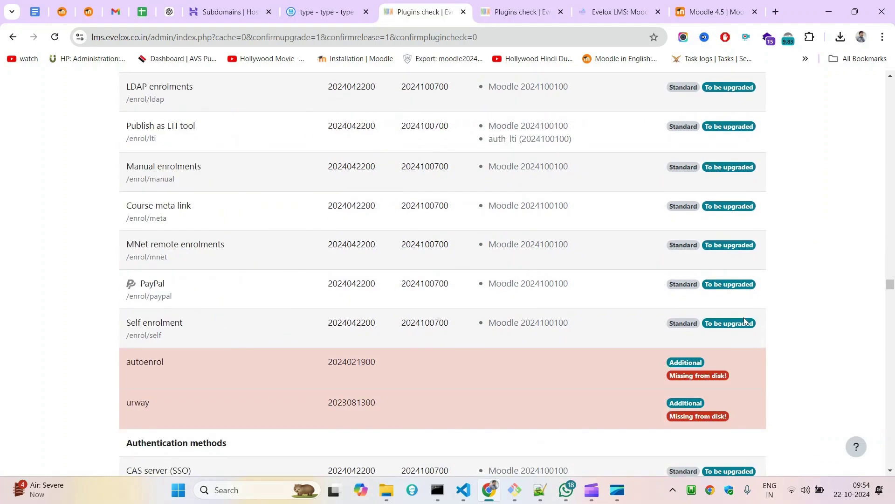
scroll(745, 320, down, 1)
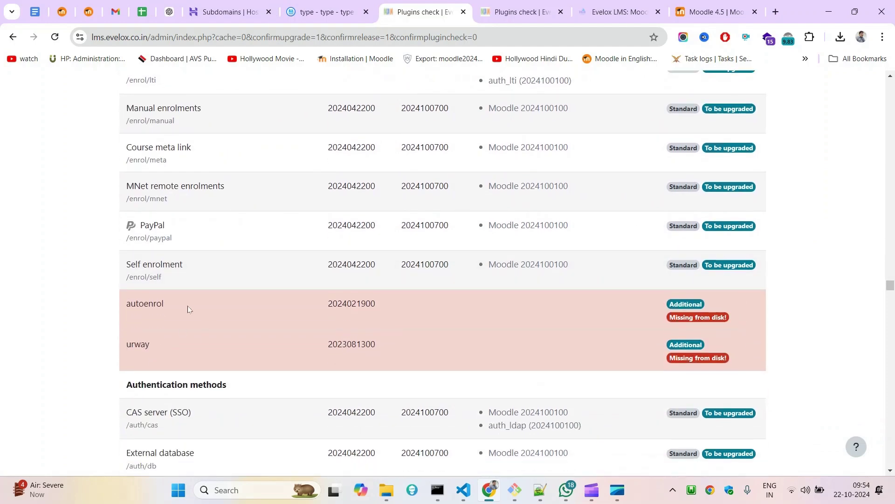
double_click(132, 304)
double_click(134, 345)
double_click(133, 305)
drag(314, 305, 570, 301)
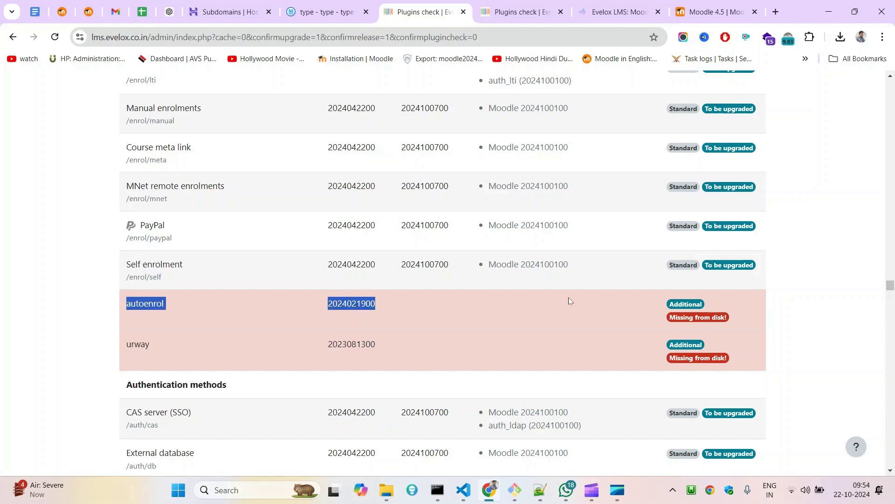
scroll(530, 303, down, 12)
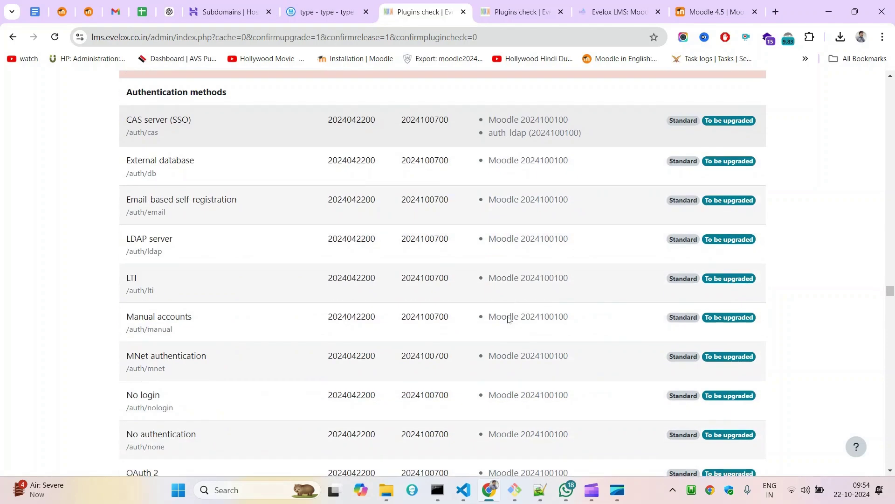
- Scan the log stores, course formats, reports and repositories for missing plugins, marking lanalytics and timeline
scroll(509, 319, down, 20)
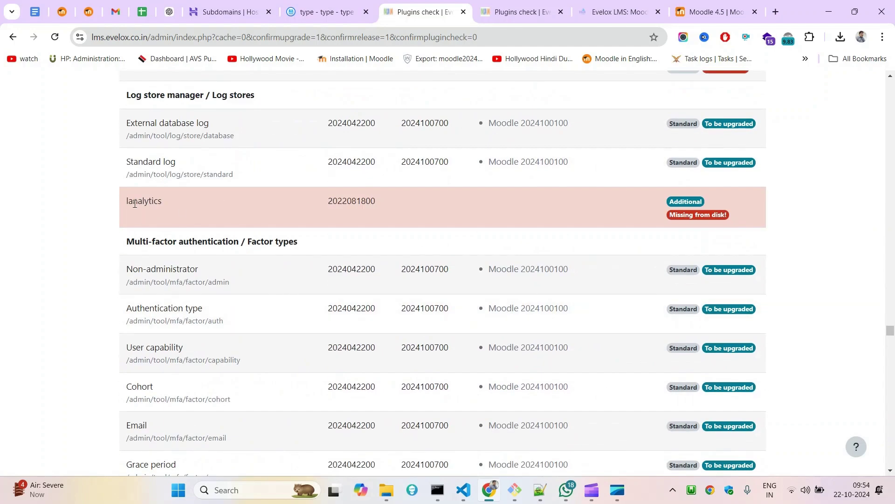
double_click(135, 204)
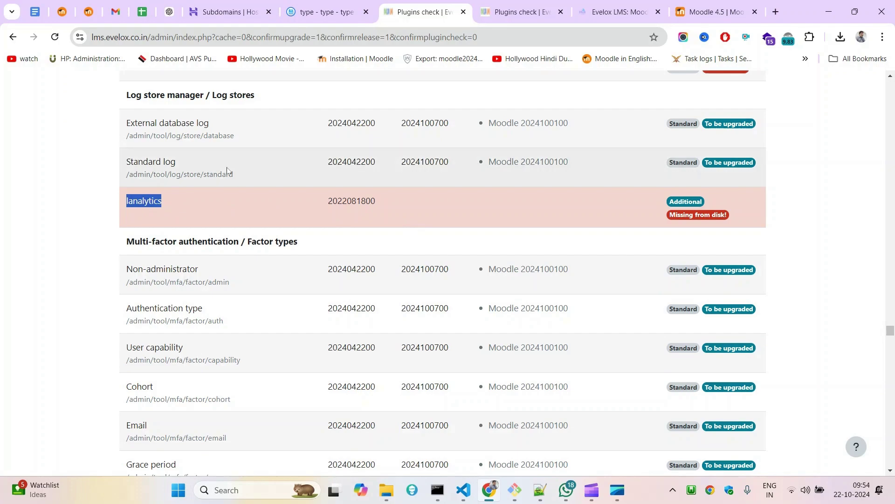
scroll(386, 304, down, 20)
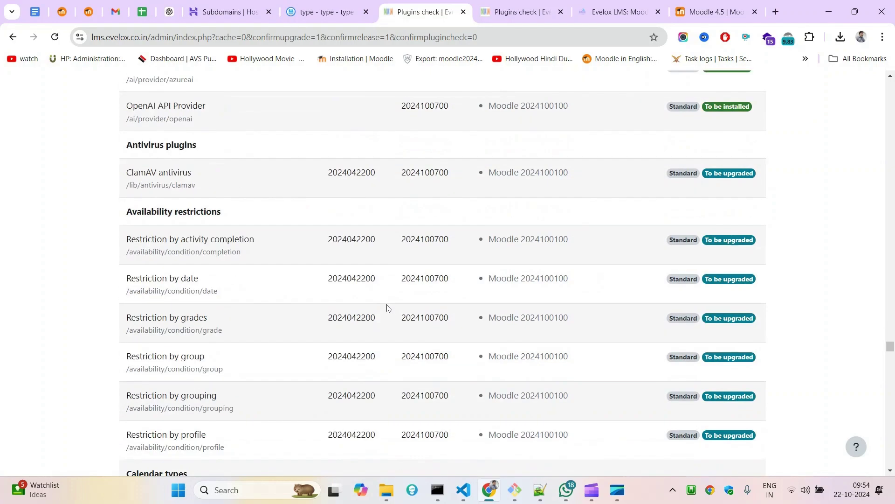
scroll(386, 306, down, 8)
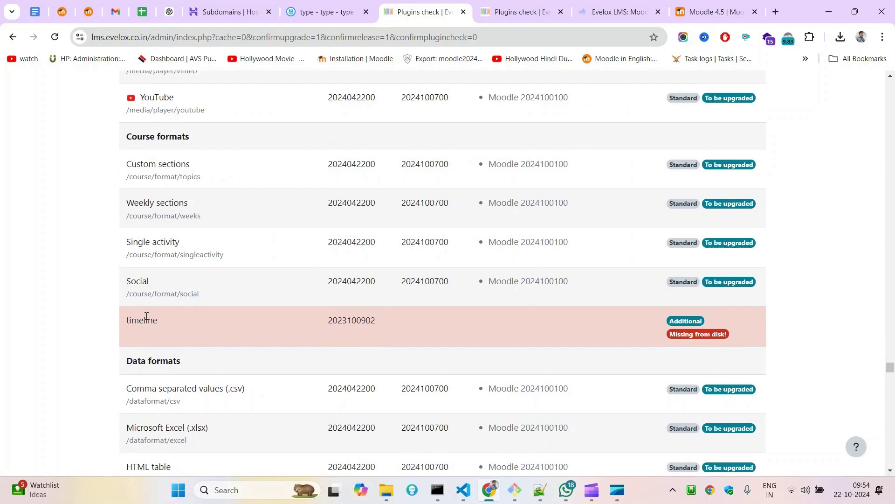
double_click(146, 317)
scroll(463, 283, down, 20)
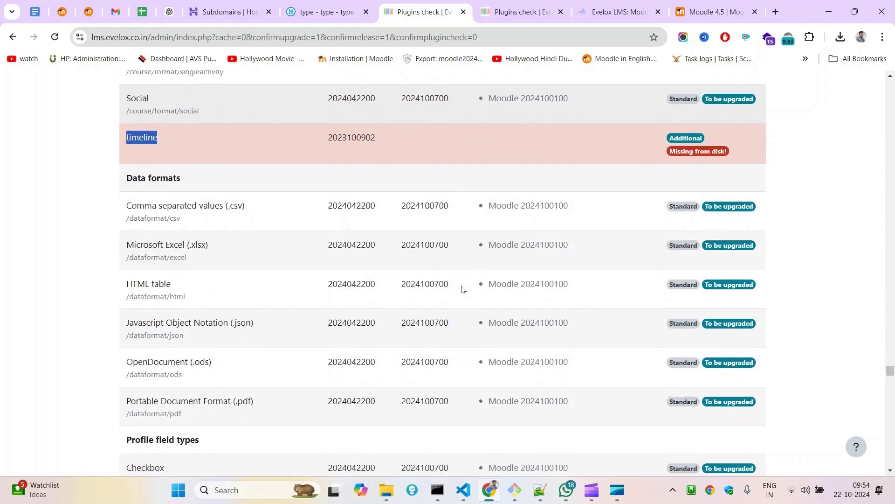
scroll(460, 291, up, 3)
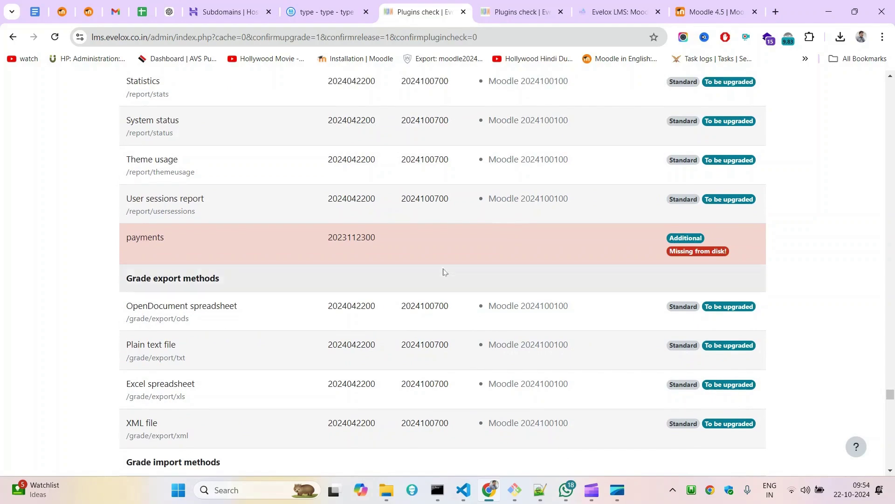
scroll(477, 293, down, 14)
scroll(476, 295, down, 20)
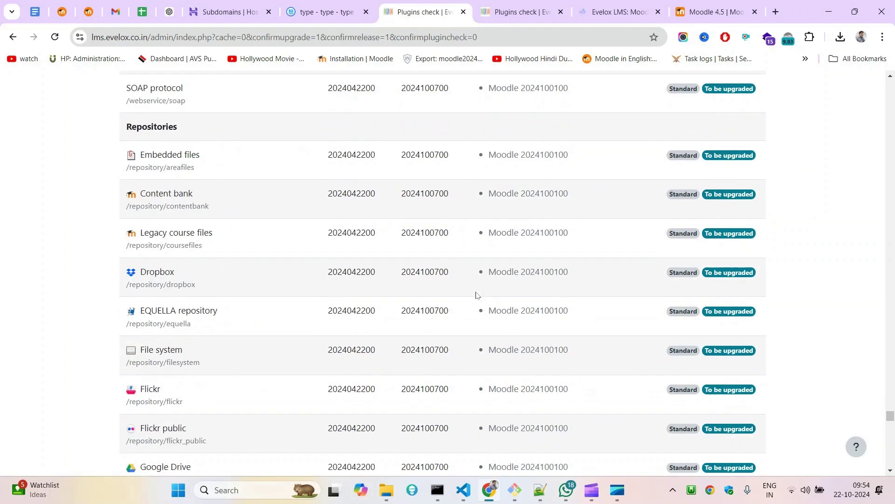
scroll(476, 295, down, 15)
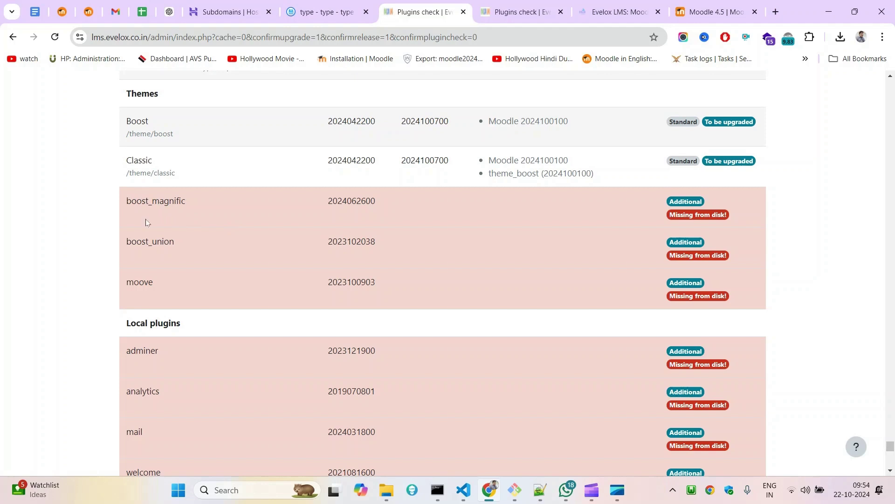
- Examine the missing themes and local plugins on the plugins check page, marking boost_magnific, boost_union and the local plugin entries
double_click(144, 243)
drag(154, 210, 685, 241)
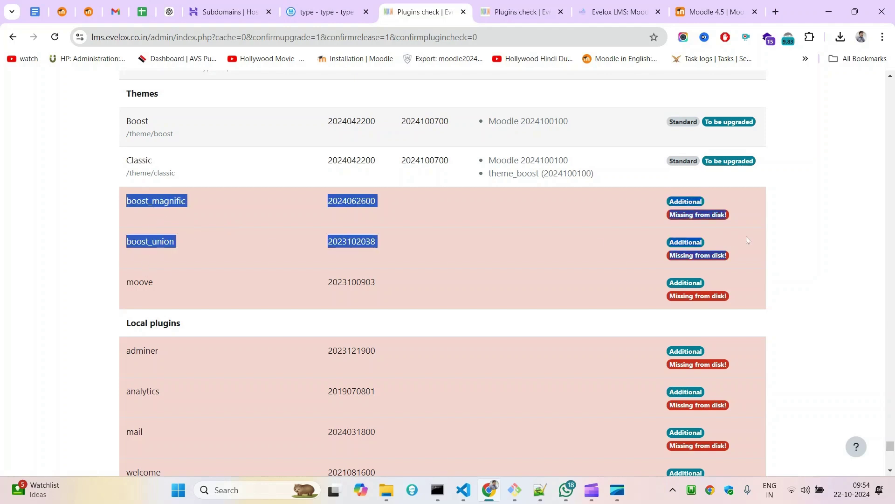
scroll(482, 332, down, 1)
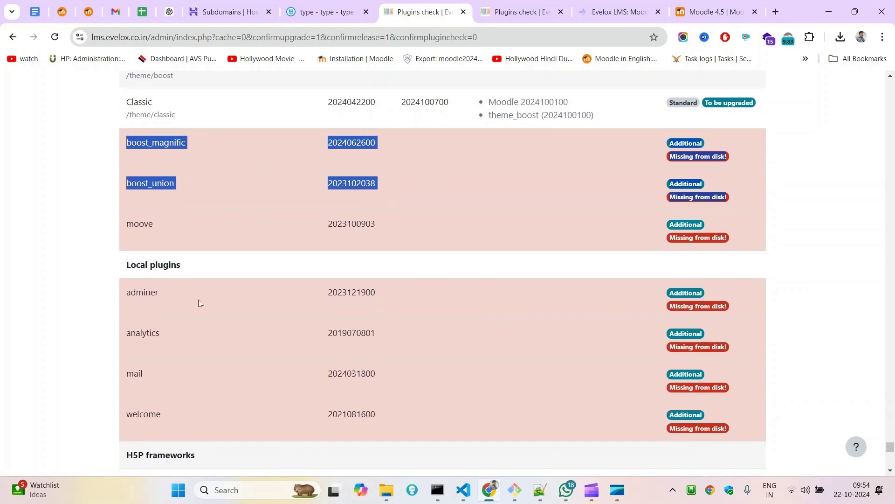
scroll(168, 342, down, 1)
triple_click(143, 211)
drag(140, 240, 148, 353)
click(485, 366)
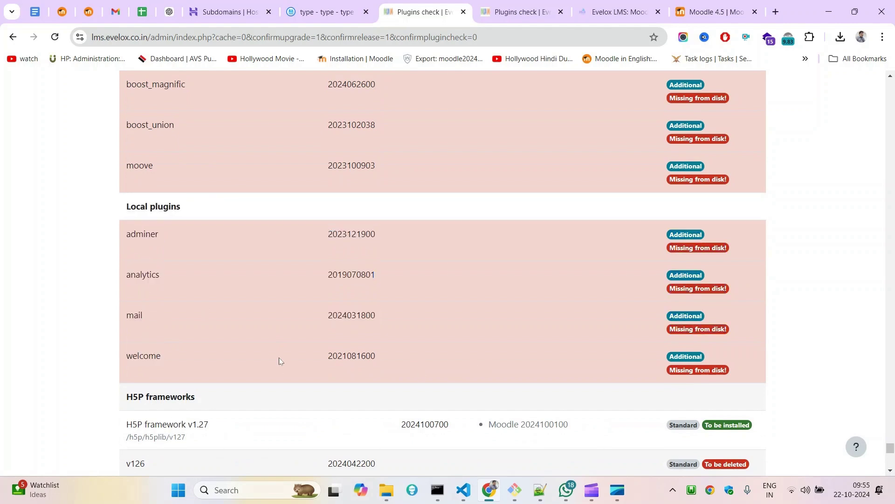
scroll(236, 394, down, 9)
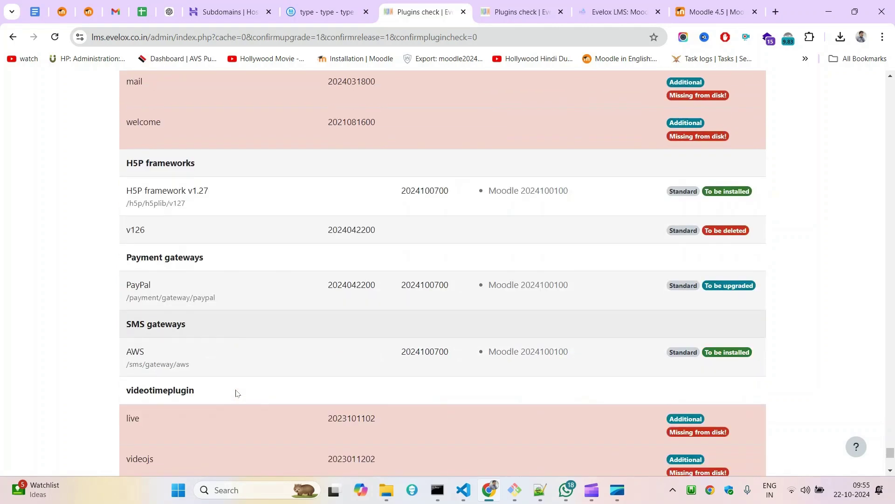
- Open the lms4.4/local folder in the file manager and start copying its welcome, mail and adminer folders
key(ctrl+shift+Tab)
double_click(210, 246)
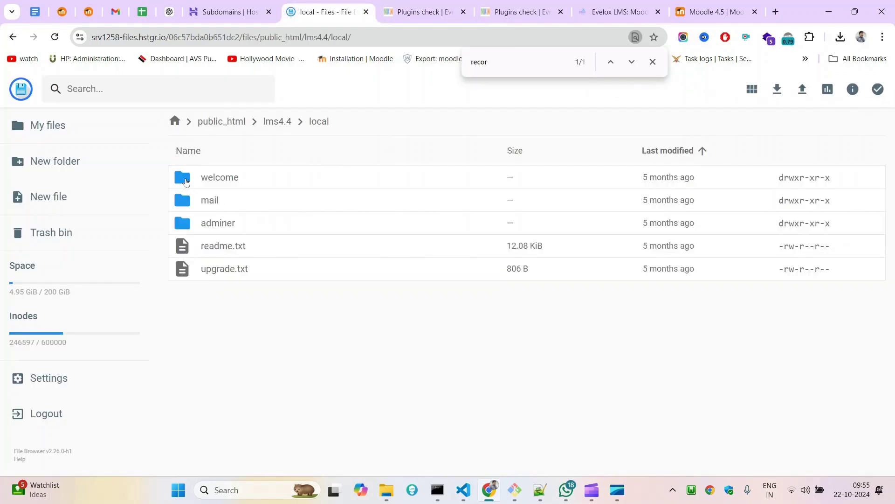
click(186, 181)
ctrl+click(186, 204)
ctrl+click(186, 227)
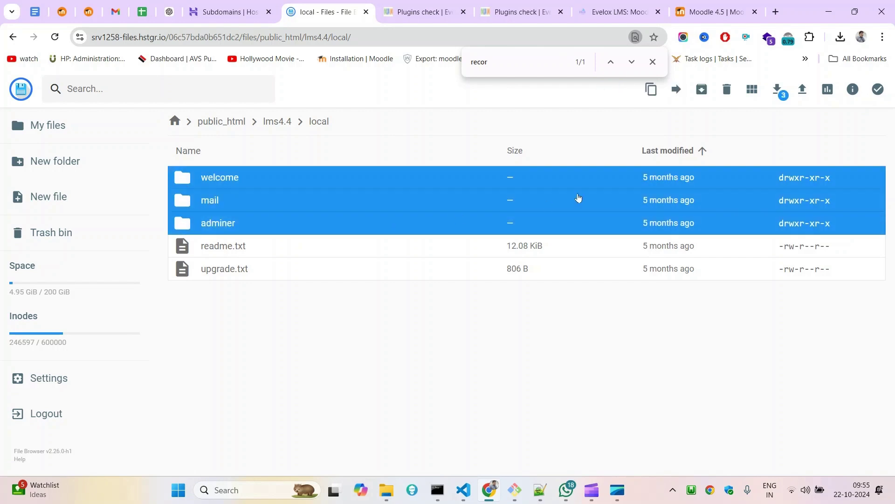
right_click(396, 184)
click(434, 217)
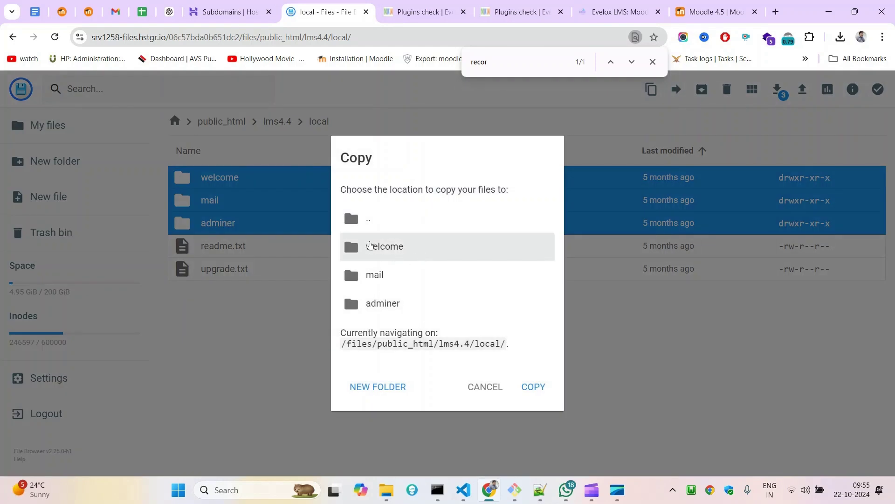
- Set the copy destination to public_html/lms/local and copy the three selected plugin folders there
click(354, 220)
double_click(354, 220)
double_click(354, 177)
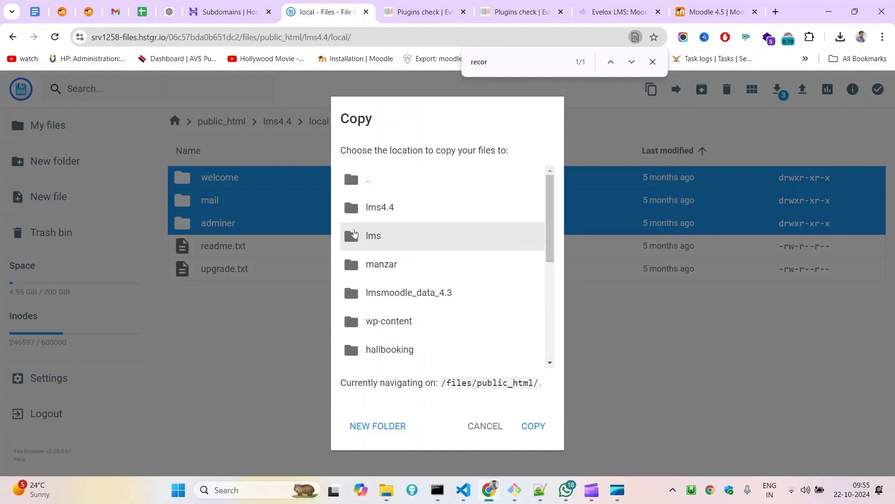
double_click(354, 234)
scroll(409, 308, down, 5)
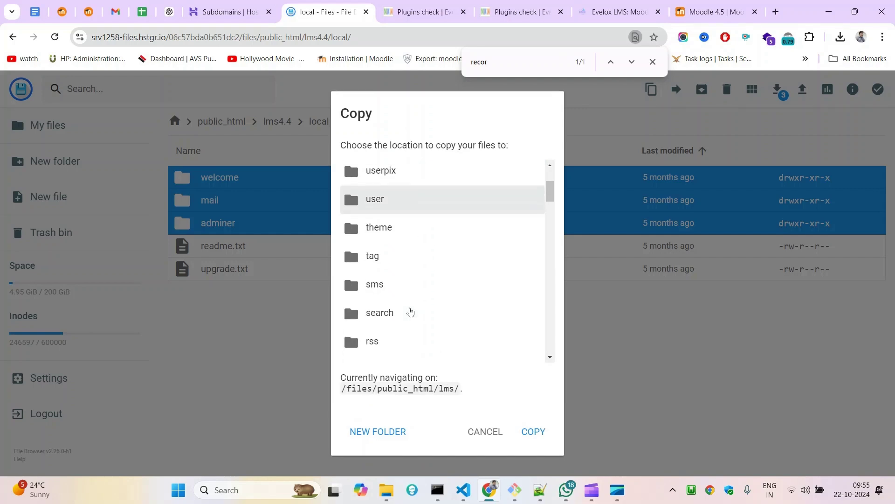
scroll(410, 312, down, 7)
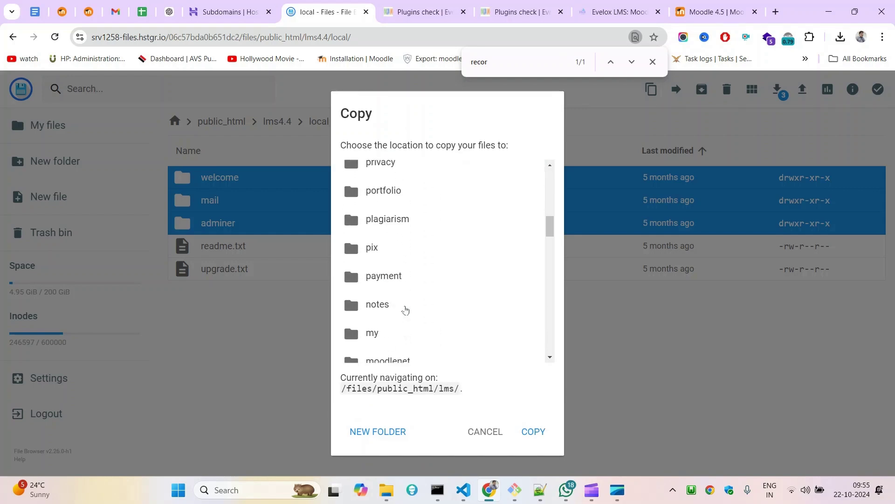
scroll(405, 310, down, 3)
click(352, 276)
double_click(353, 276)
click(533, 344)
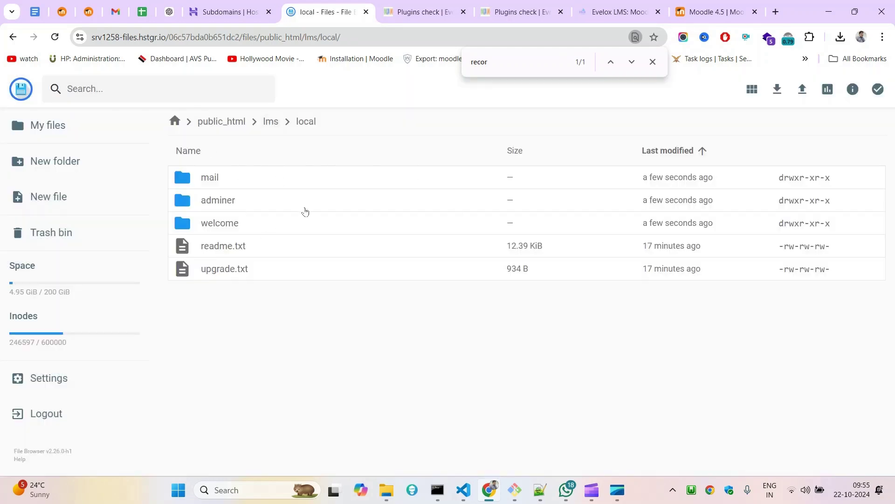
- Reload the plugins check page and look over the themes and local plugins again
click(392, 7)
right_click(392, 158)
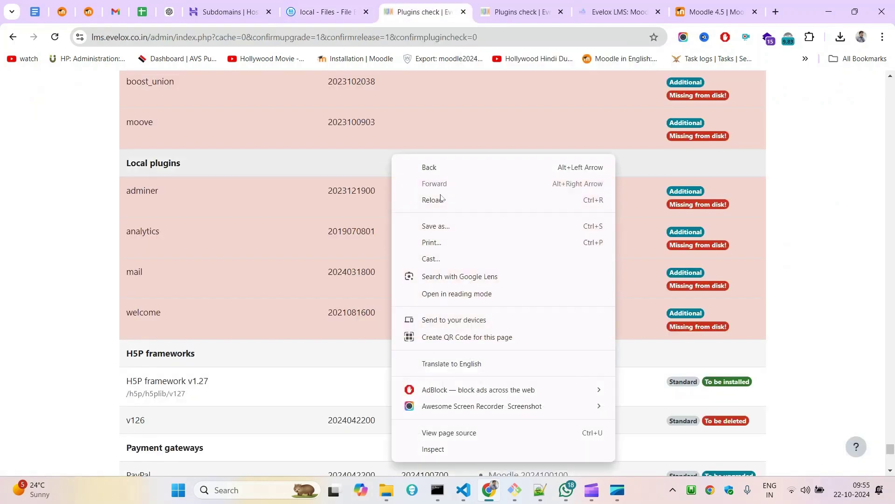
click(445, 200)
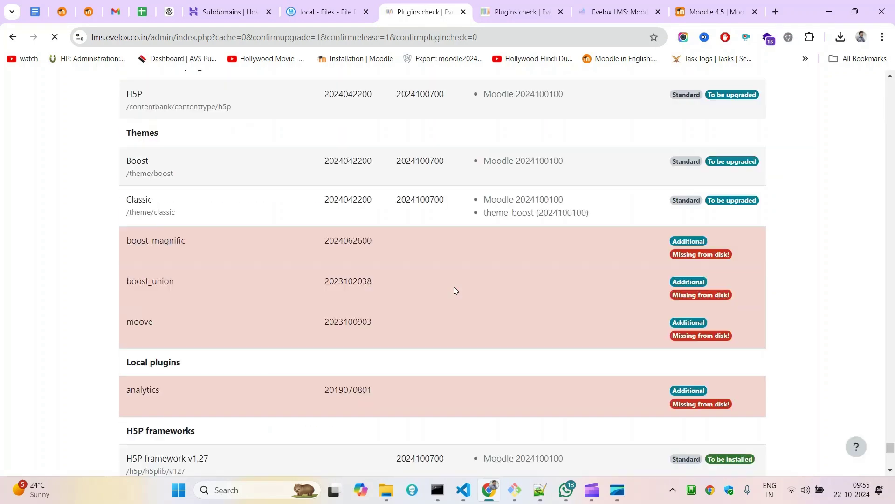
scroll(186, 364, down, 1)
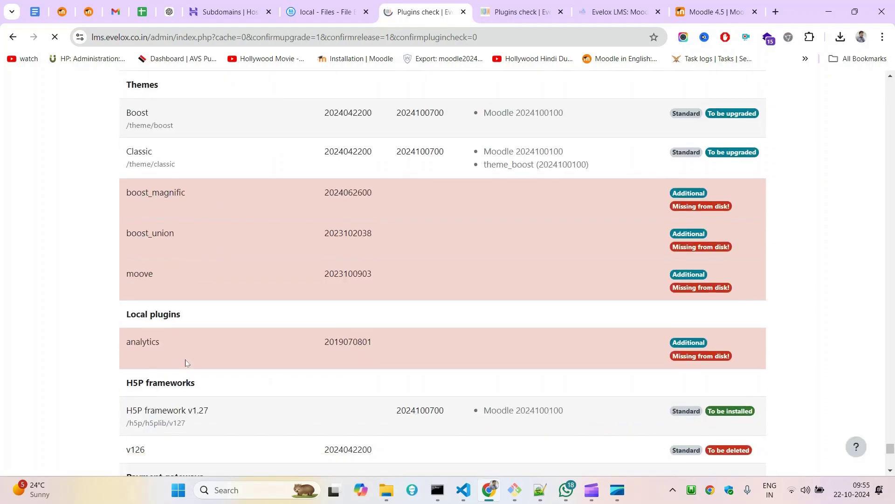
scroll(256, 293, up, 20)
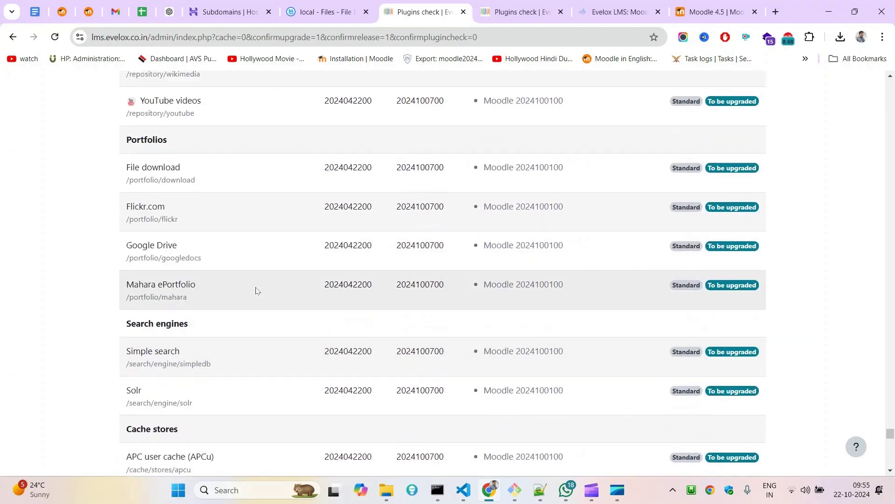
- Search the plugins check page for "local", mark the analytics plugin, and check the lms/local folder before reviewing the themes
key(ctrl+f)
text(local)
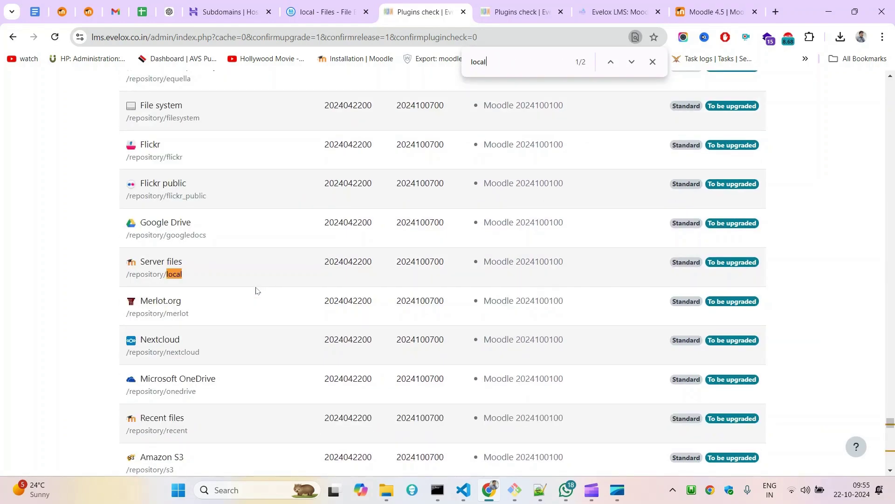
key(Return)
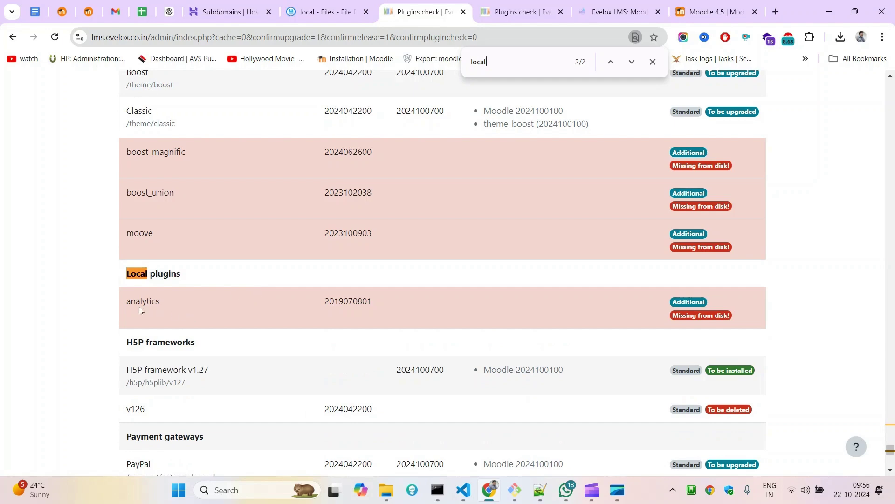
drag(160, 312, 124, 308)
click(341, 18)
click(422, 12)
scroll(173, 322, down, 1)
scroll(216, 329, up, 4)
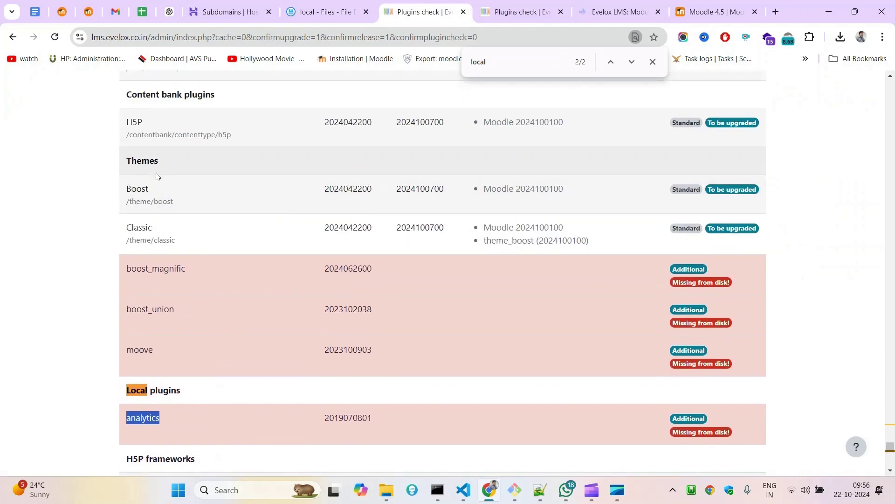
- Mark the missing boost_magnific and boost_union themes on the plugins check page
click(157, 178)
double_click(141, 268)
drag(141, 270, 321, 325)
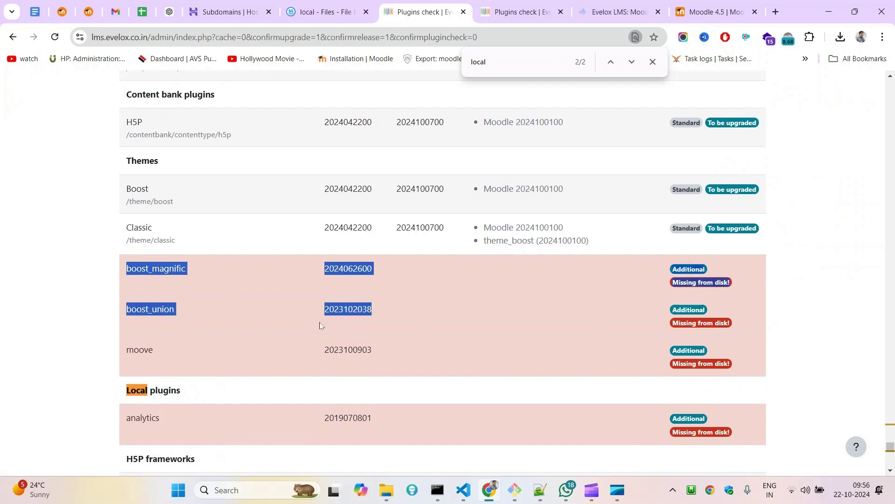
- Open the lms4.4/theme folder in the file manager and select boost_magnific and boost_union, comparing them with the missing themes on the plugins check page
click(343, 8)
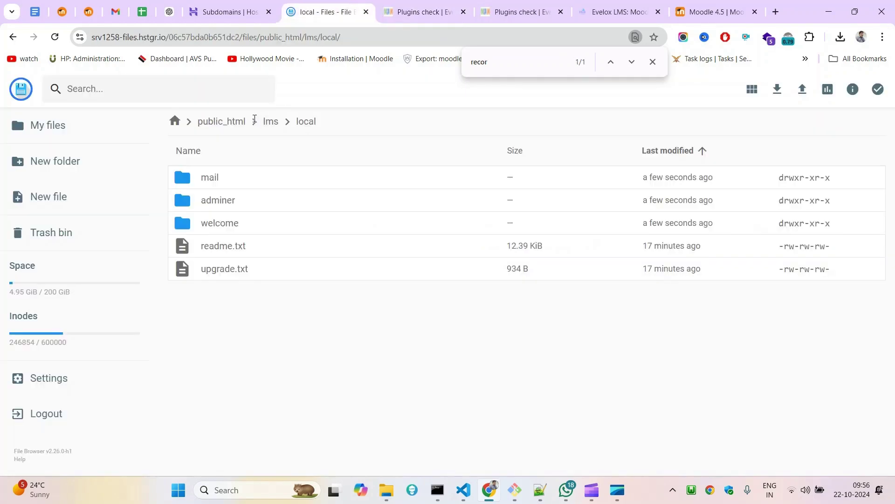
click(229, 122)
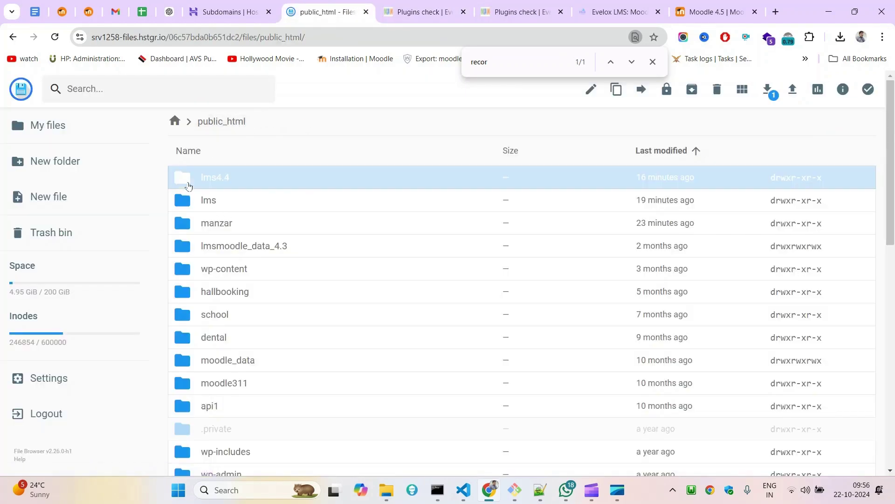
double_click(189, 186)
double_click(188, 202)
click(177, 181)
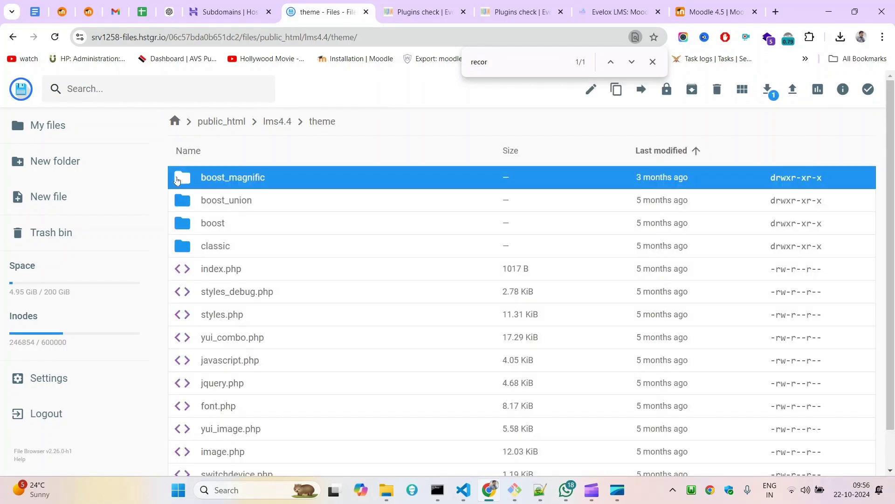
ctrl+click(177, 208)
click(422, 11)
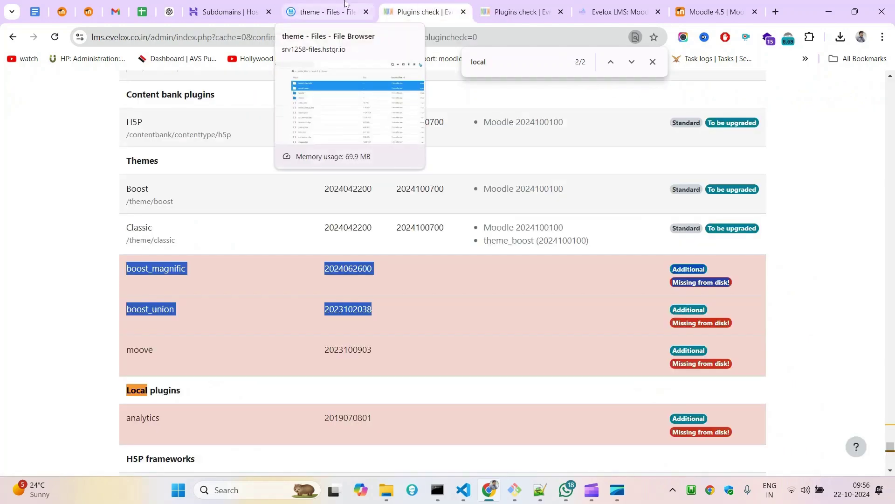
click(345, 5)
click(422, 12)
click(327, 12)
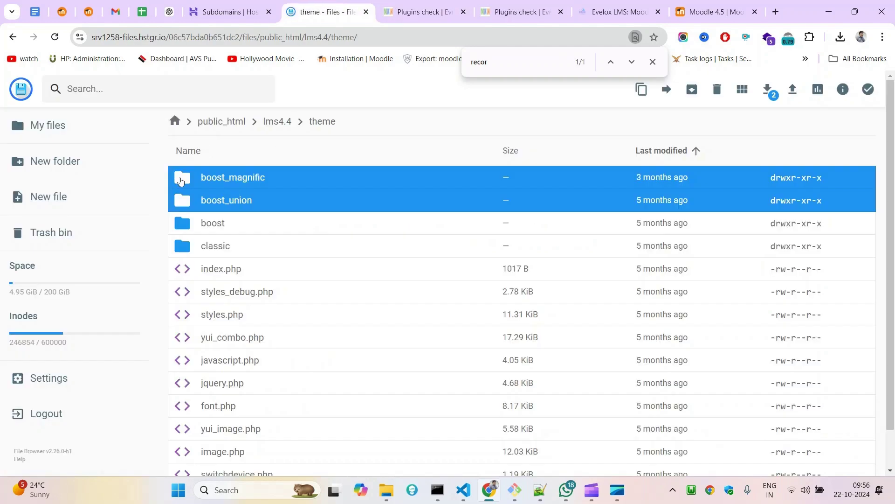
- Start copying the two selected theme folders and browse the copy destination to public_html/lms
right_click(194, 188)
click(219, 216)
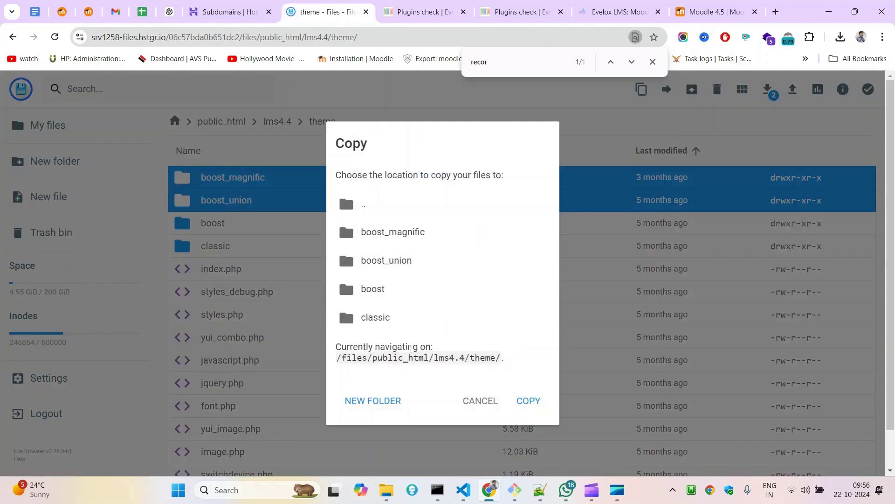
double_click(356, 208)
double_click(357, 175)
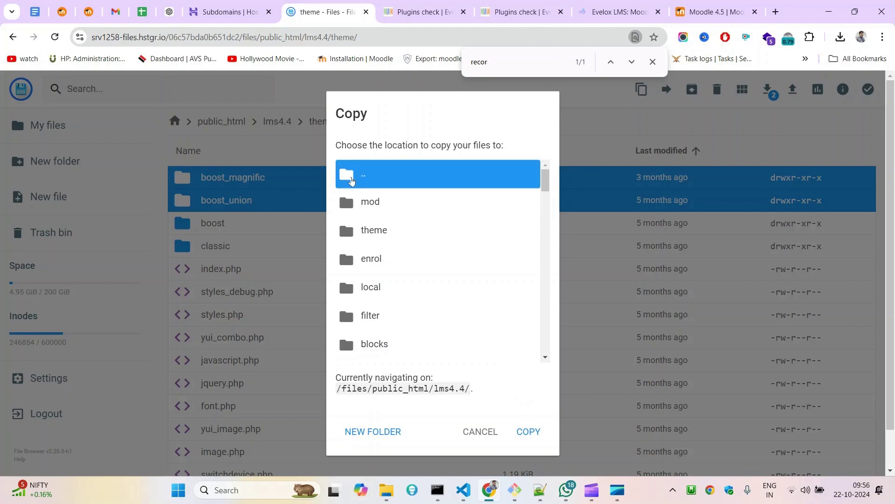
double_click(356, 236)
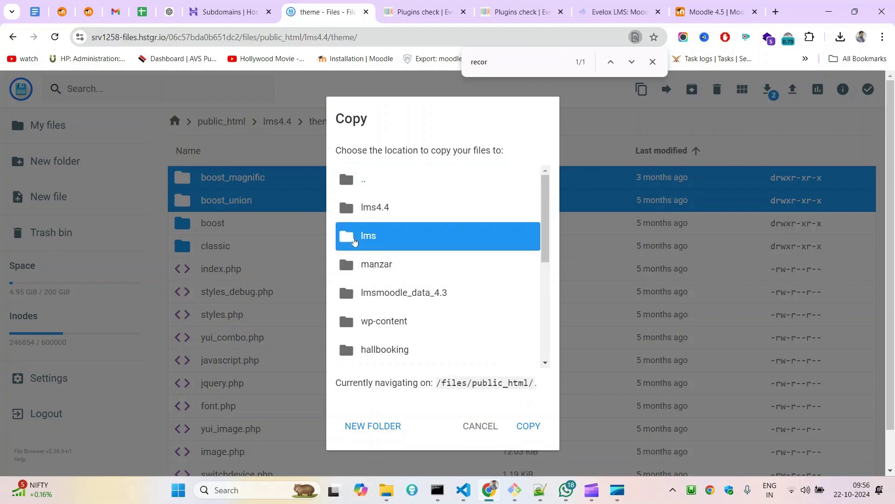
- Find the theme folder inside lms, set it as the destination, and copy boost_magnific and boost_union there
scroll(387, 329, down, 3)
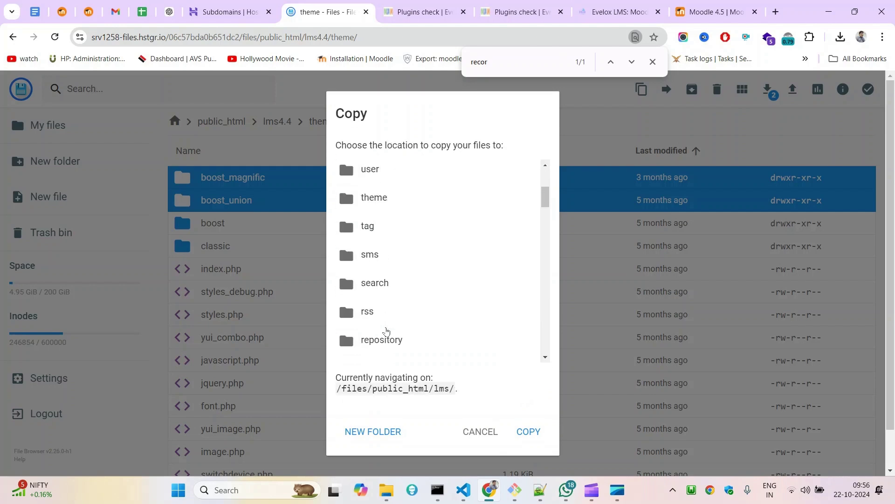
scroll(387, 330, down, 5)
scroll(387, 331, down, 8)
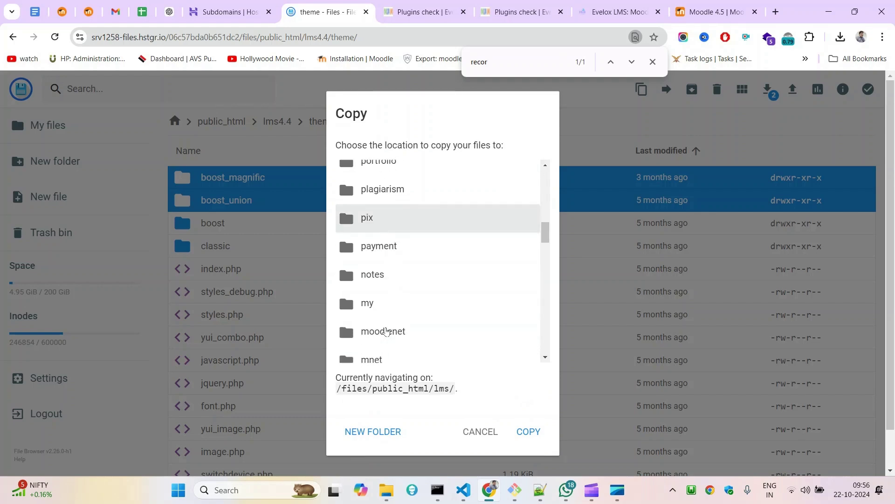
scroll(386, 330, down, 6)
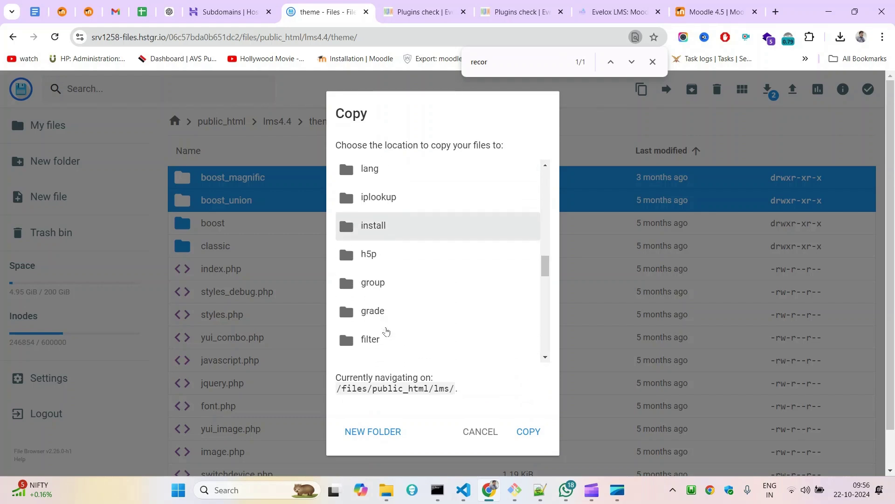
scroll(414, 302, down, 7)
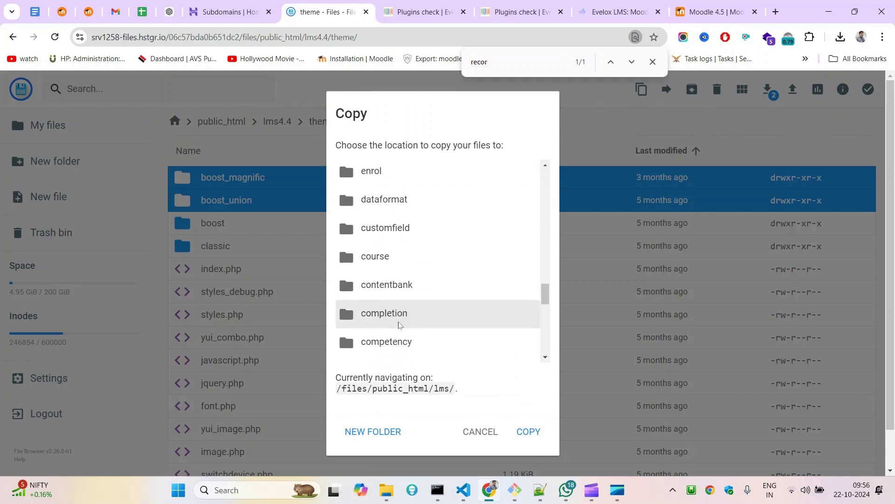
scroll(416, 300, down, 5)
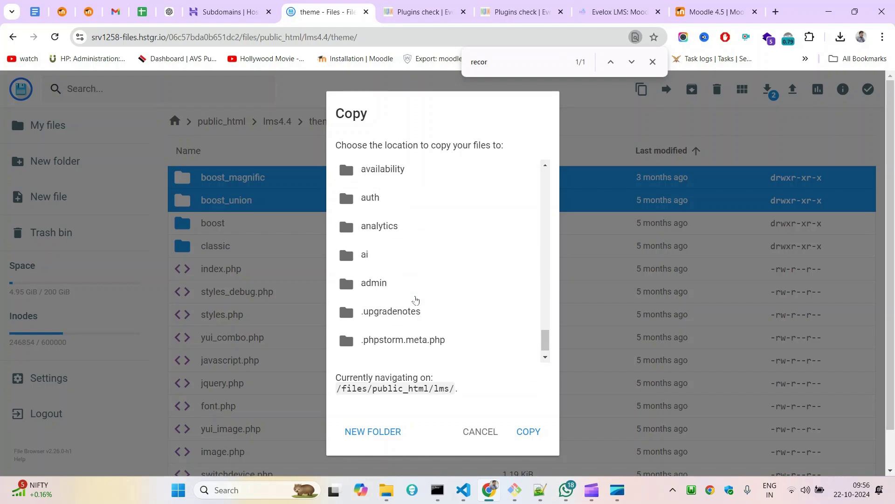
scroll(415, 298, up, 15)
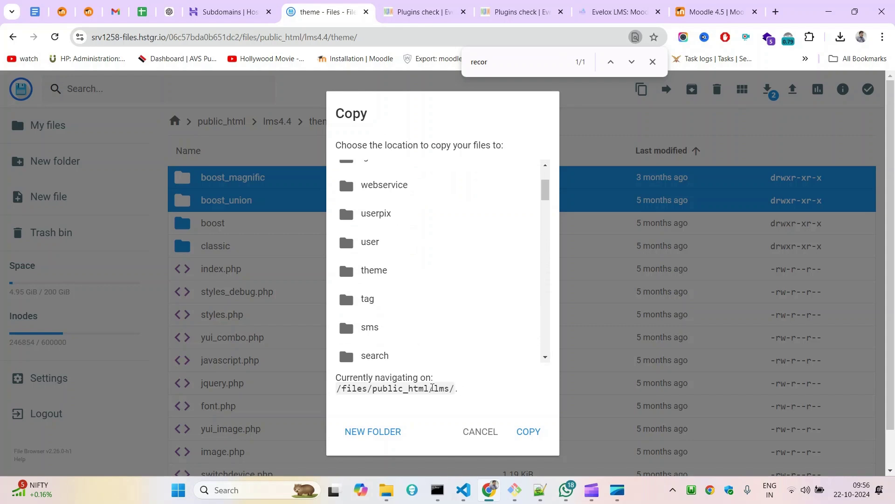
scroll(401, 233, up, 3)
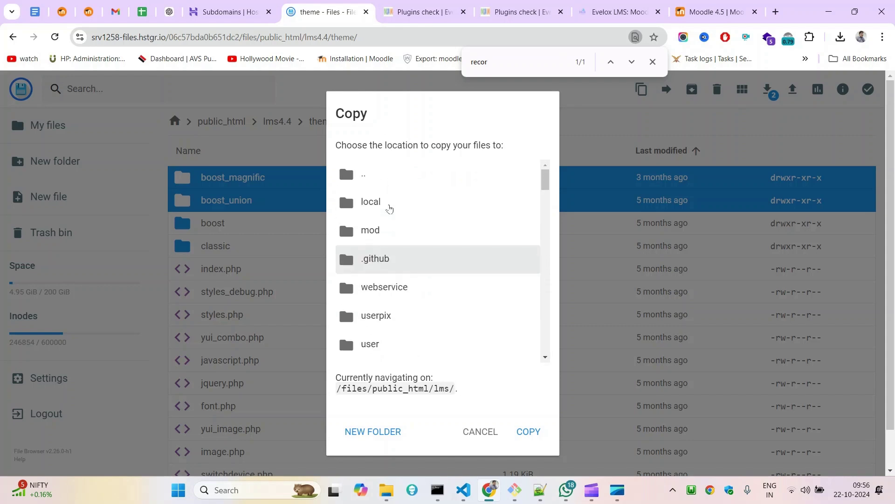
scroll(409, 303, down, 6)
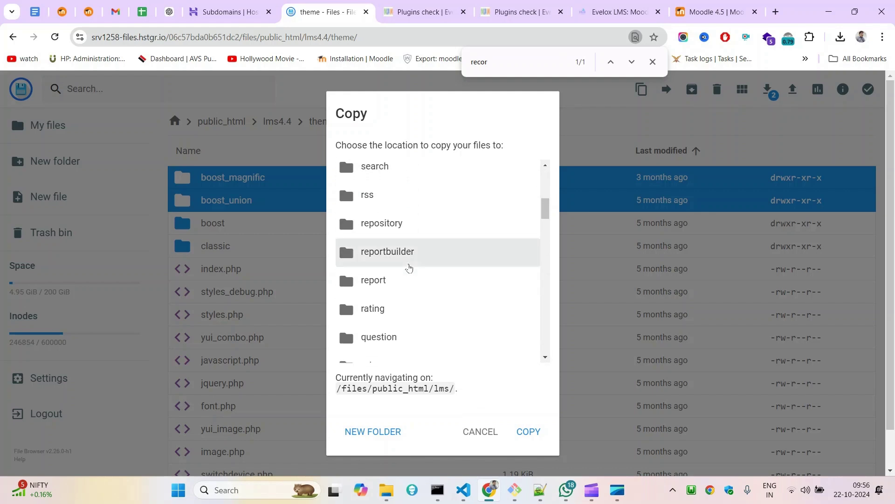
scroll(409, 267, down, 5)
scroll(409, 267, down, 5)
scroll(410, 268, down, 5)
scroll(410, 267, down, 6)
scroll(409, 267, down, 5)
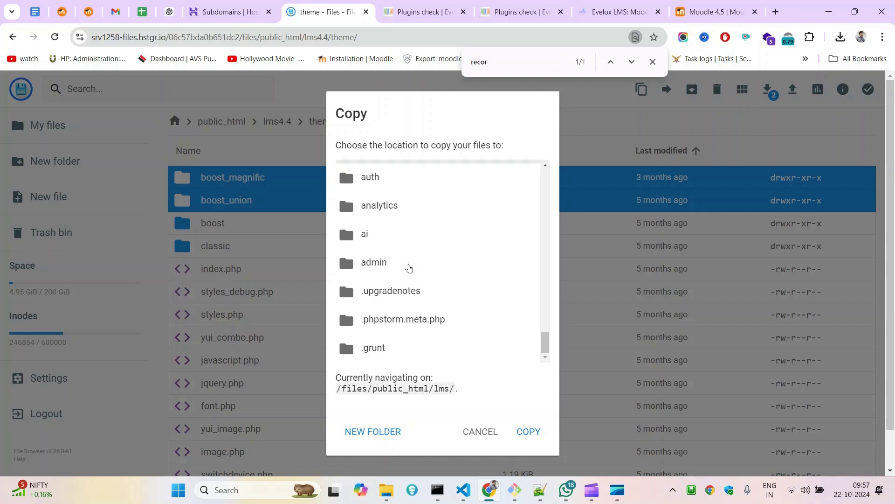
scroll(403, 299, up, 15)
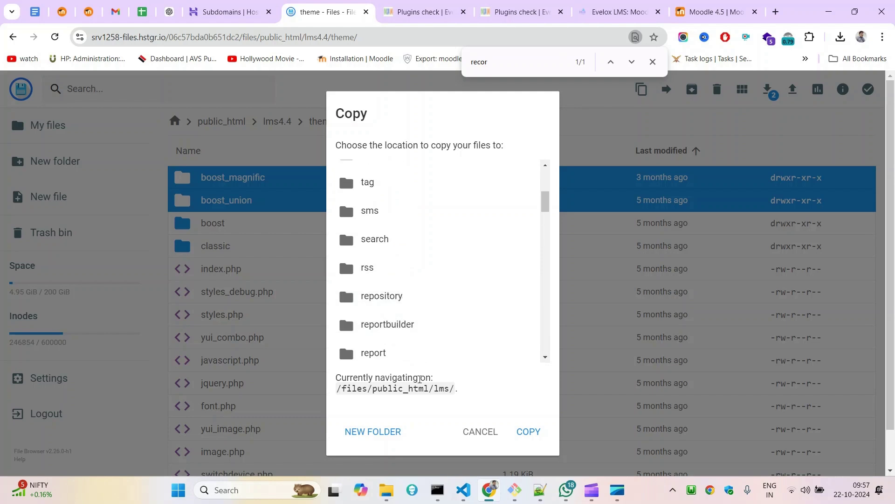
scroll(406, 296, up, 5)
scroll(406, 296, down, 3)
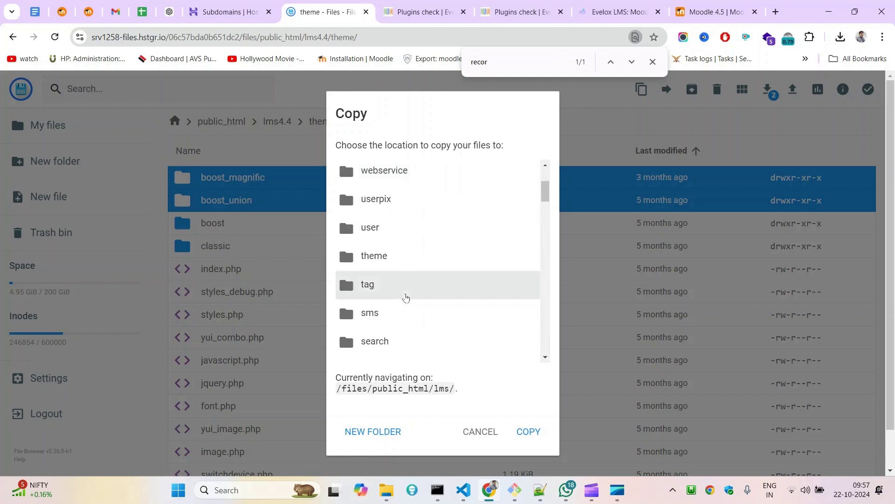
click(375, 262)
double_click(378, 259)
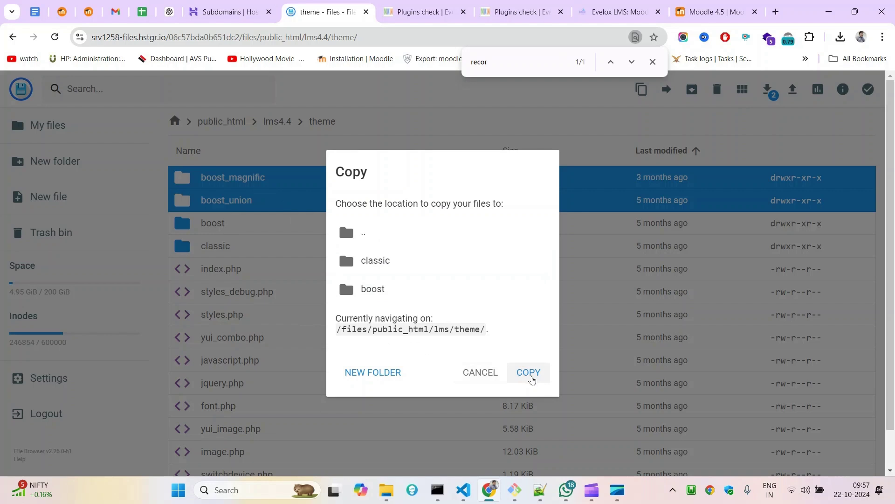
click(532, 380)
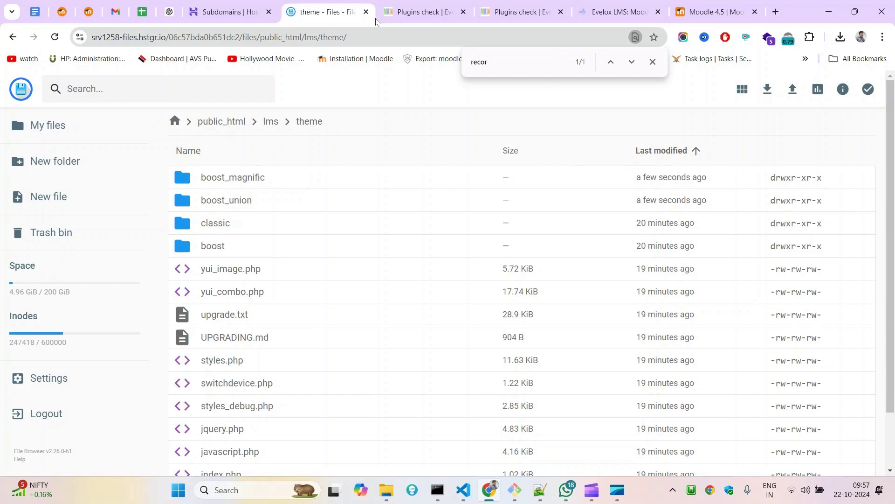
- Reload the plugins check page and try to continue past the exception page
click(413, 4)
click(253, 190)
right_click(254, 191)
click(287, 236)
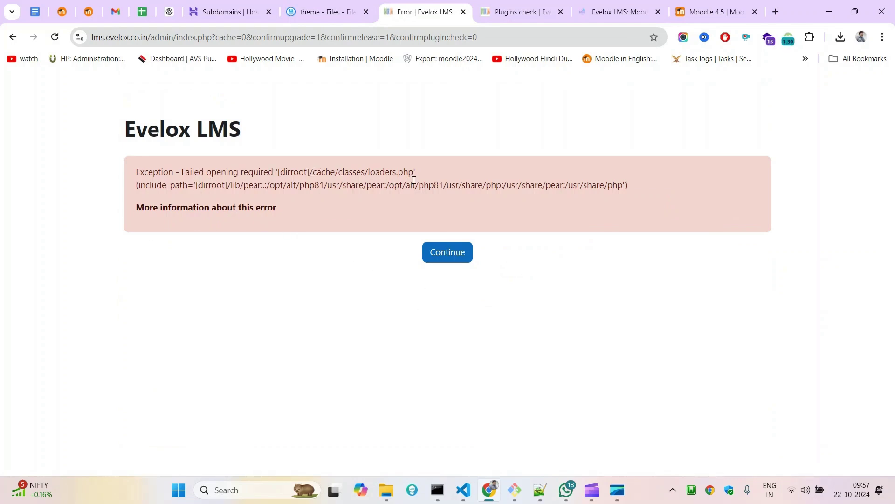
click(446, 254)
click(447, 256)
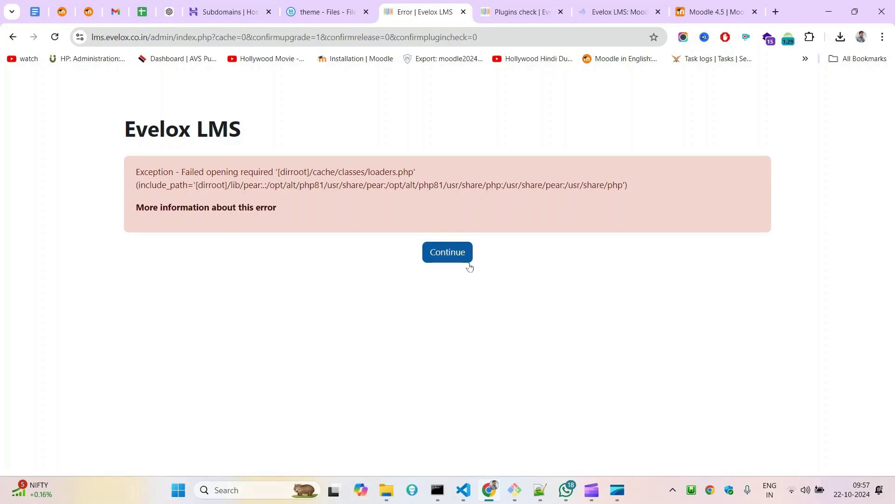
click(447, 255)
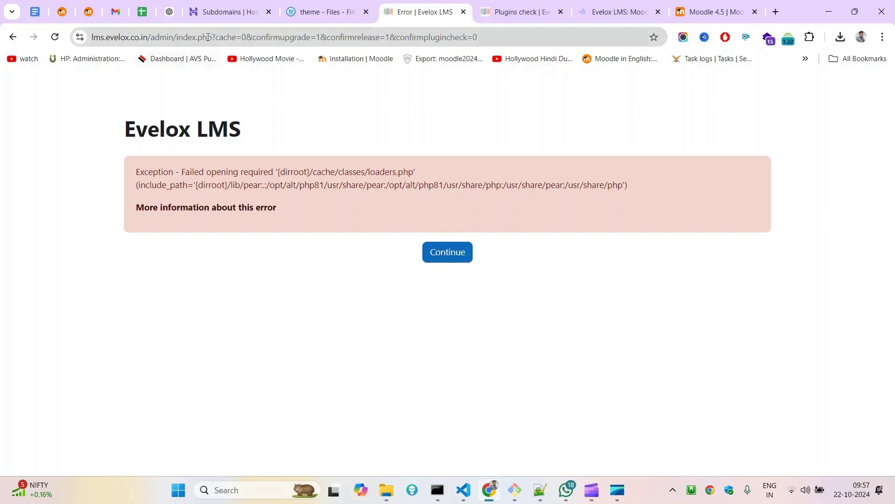
- Load lms.evelox.co.in/admin/index.php without its query parameters and try continuing the upgrade again
drag(148, 35, 692, 24)
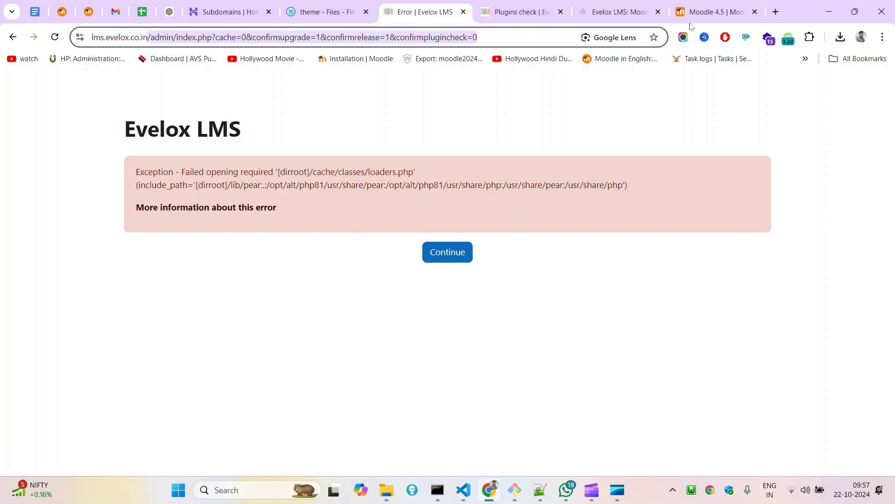
key(BackSpace)
key(Return)
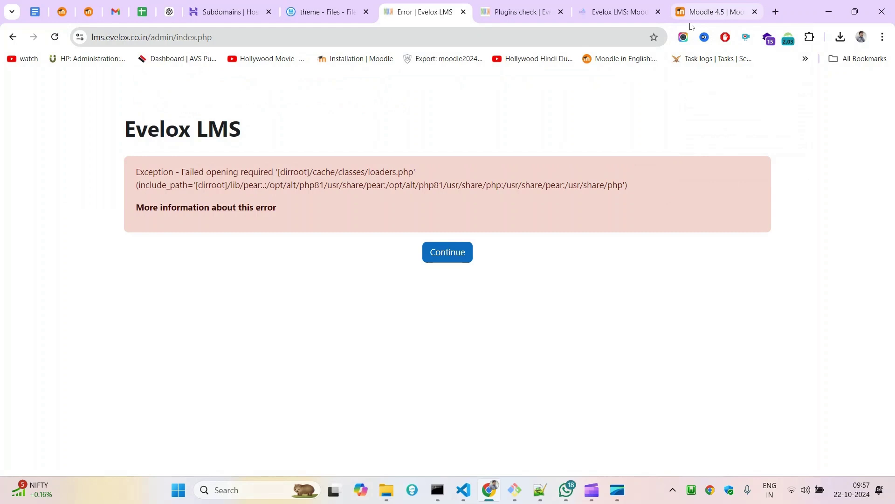
click(441, 255)
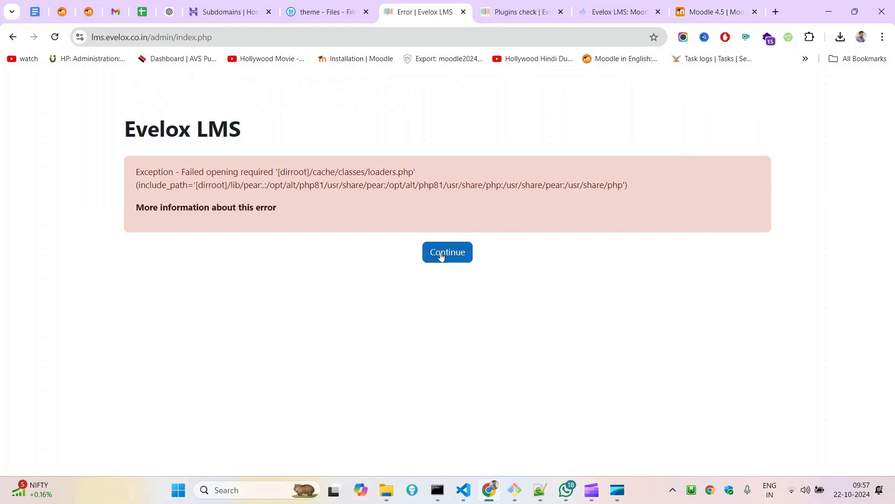
- Examine the required file path and include path in the exception message, and return to the file manager
double_click(234, 186)
drag(286, 173, 397, 174)
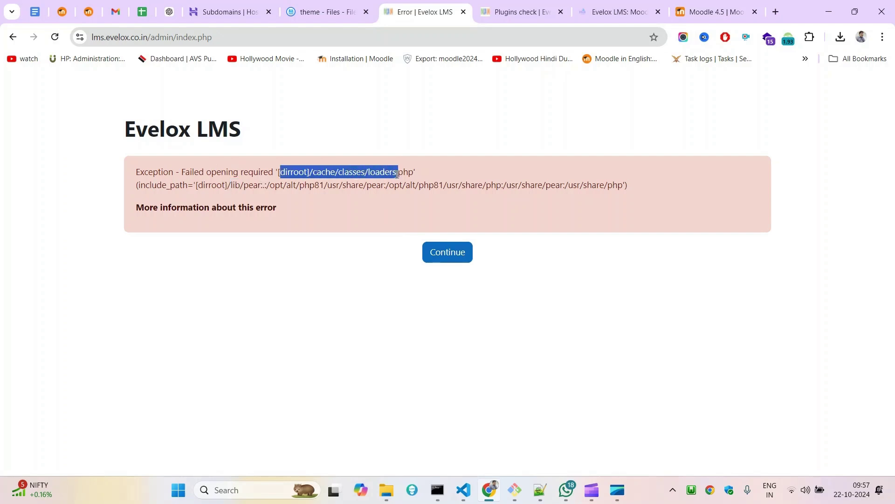
click(316, 188)
drag(244, 186, 620, 180)
click(304, 6)
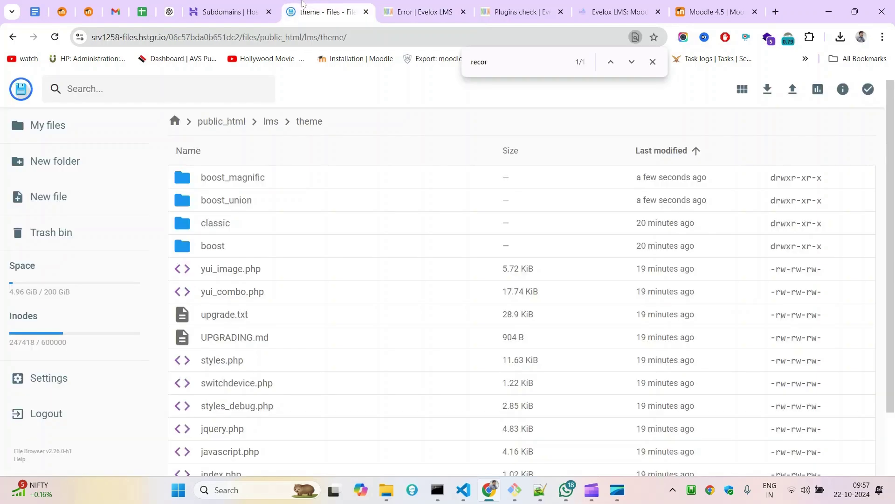
click(182, 202)
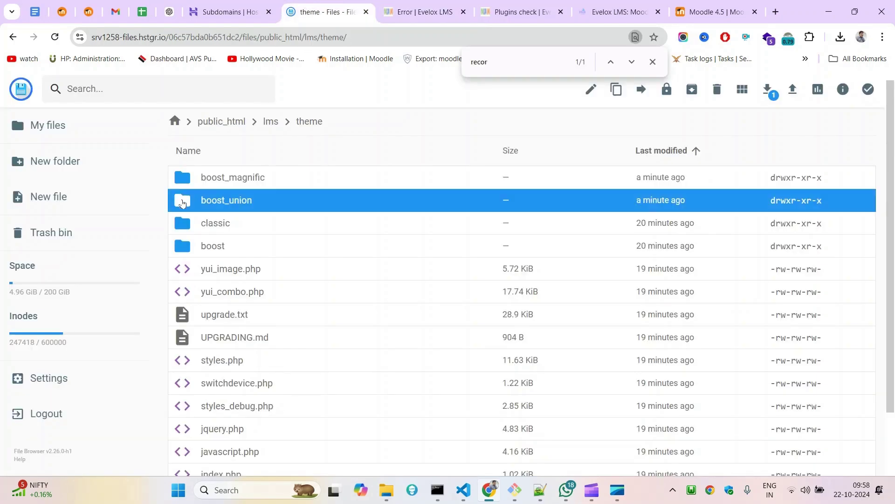
ctrl+click(182, 183)
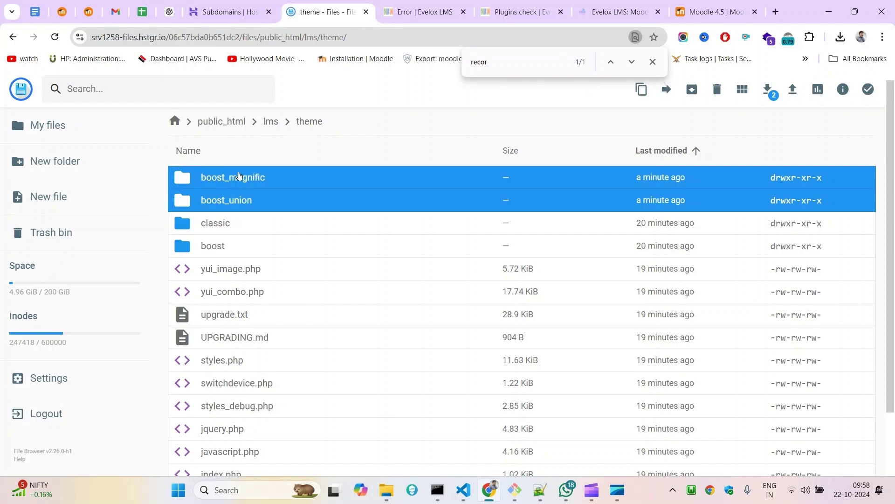
right_click(202, 178)
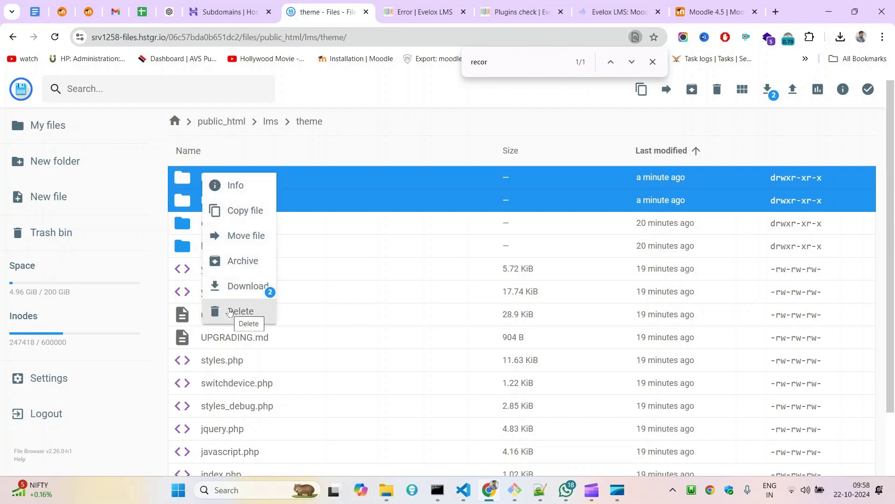
- Open config.php in the hosted lms folder and go to the end of the file
click(271, 121)
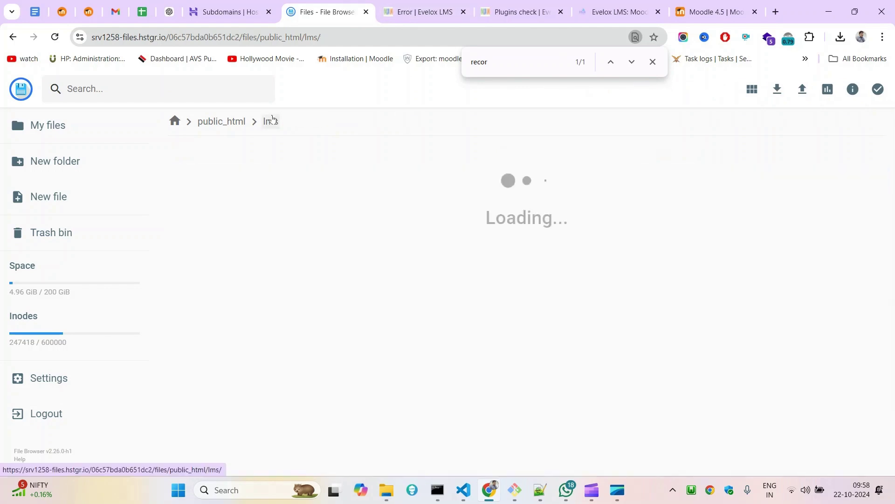
scroll(302, 304, down, 20)
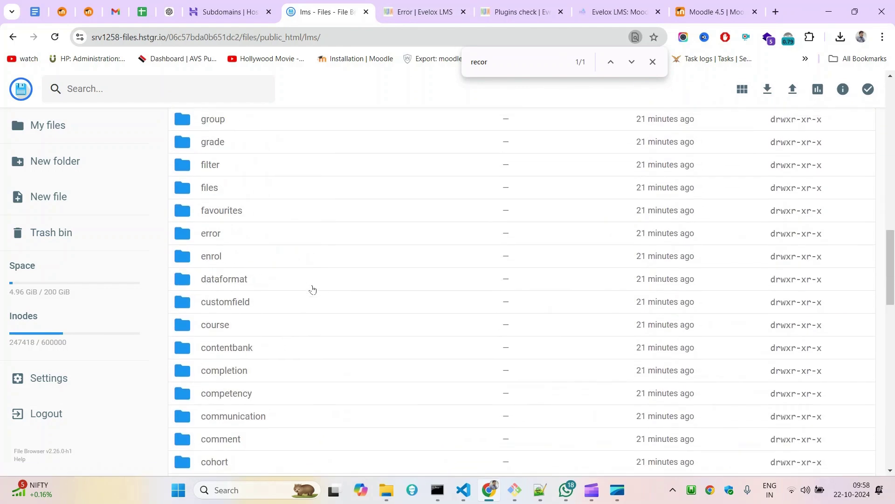
scroll(312, 290, down, 8)
double_click(217, 225)
scroll(642, 299, down, 15)
scroll(642, 299, down, 19)
drag(891, 202, 858, 480)
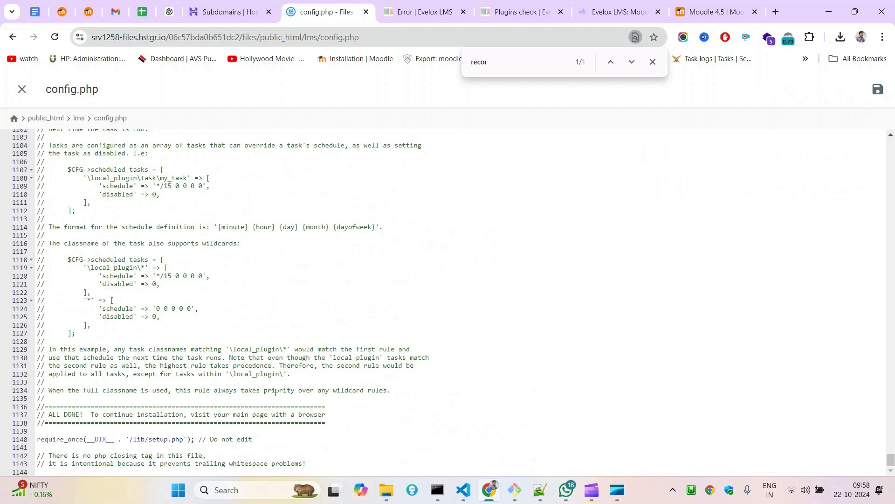
- Switch to Visual Studio Code, uncomment the $CFG->debug and $CFG->debugdisplay lines in the local config.php, and copy them
click(463, 489)
click(160, 36)
scroll(336, 322, down, 2)
click(366, 321)
drag(366, 319, 159, 298)
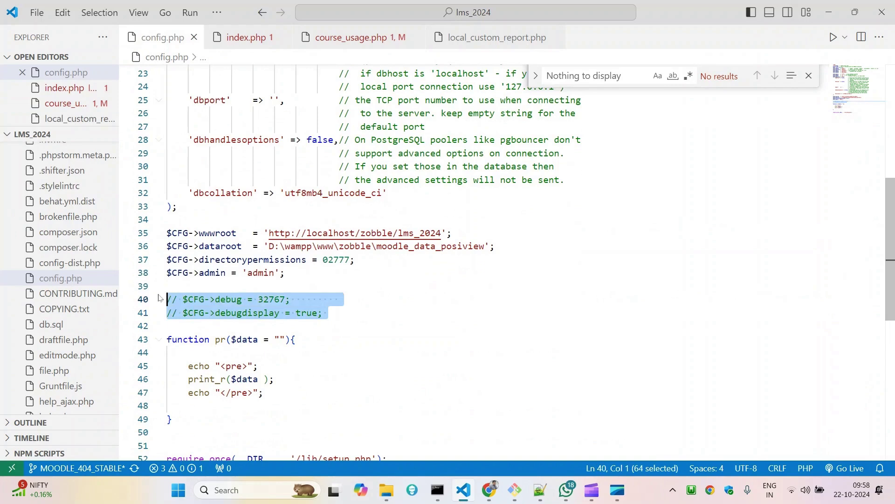
key(ctrl+slash)
key(alt+Tab)
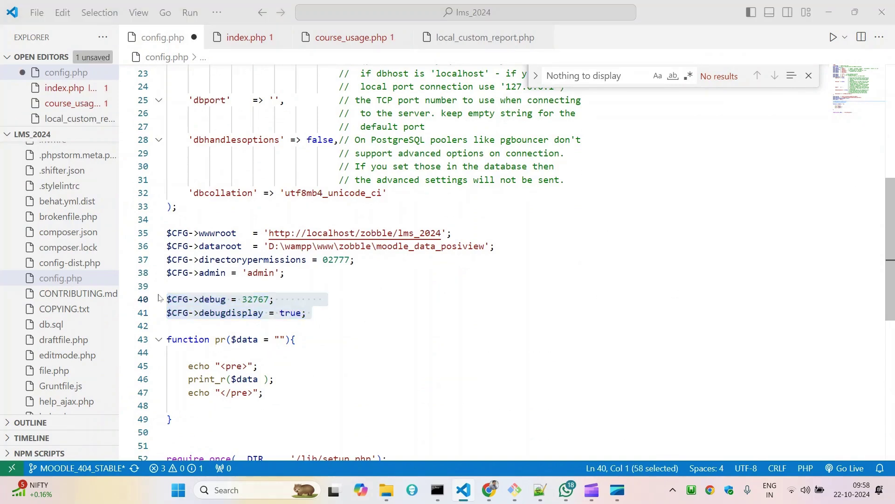
- Add "$CFG->debug = 32767;" and "$CFG->debugdisplay = true;" above the require_once line in the hosted config.php and save it
click(265, 425)
key(Return)
text($CFG->debug = 32767; $CFG->debugdisplay = true;)
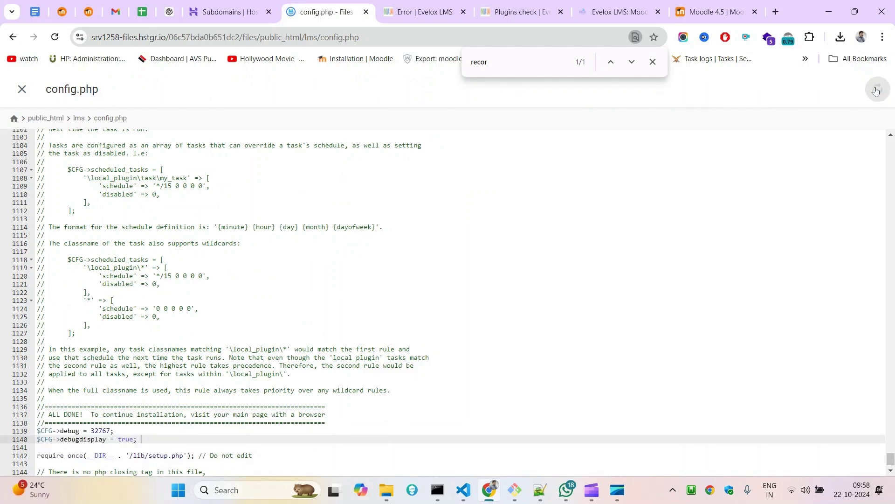
- Reload the Evelox LMS exception page with debugging enabled
click(425, 12)
right_click(438, 132)
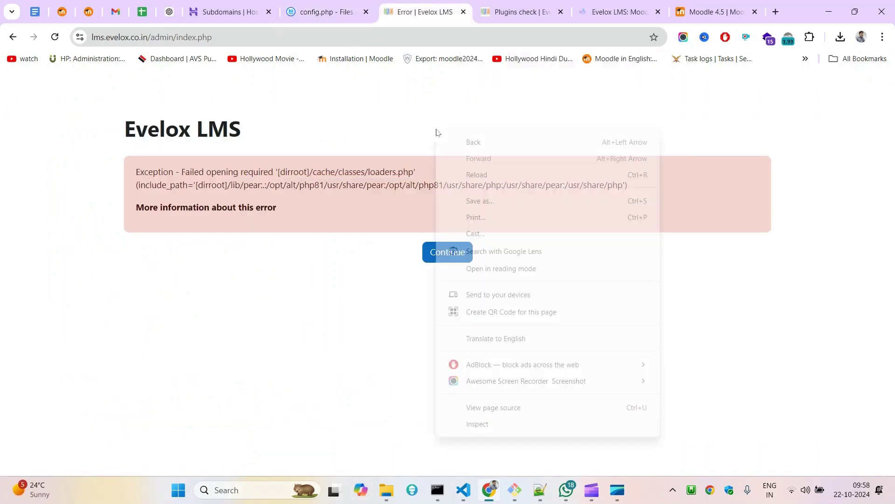
click(479, 175)
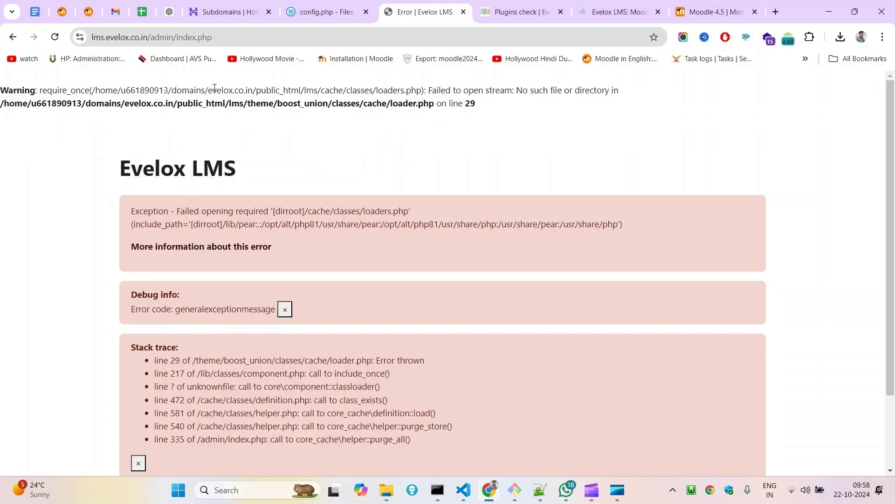
- Examine the missing cache/classes/loaders.php path in the warning and copy the name loaders
double_click(309, 88)
click(309, 88)
drag(443, 92, 605, 91)
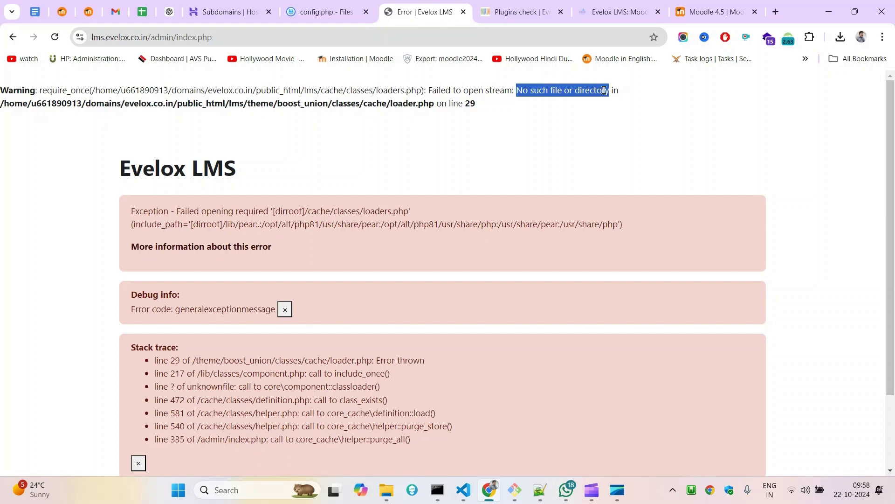
click(317, 92)
double_click(308, 90)
double_click(332, 90)
click(355, 90)
double_click(361, 90)
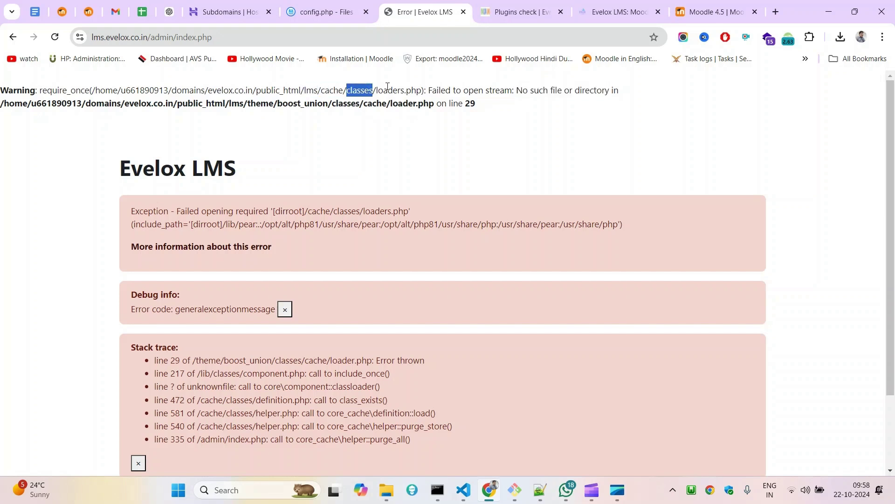
double_click(389, 89)
key(ctrl+c)
scroll(370, 267, down, 2)
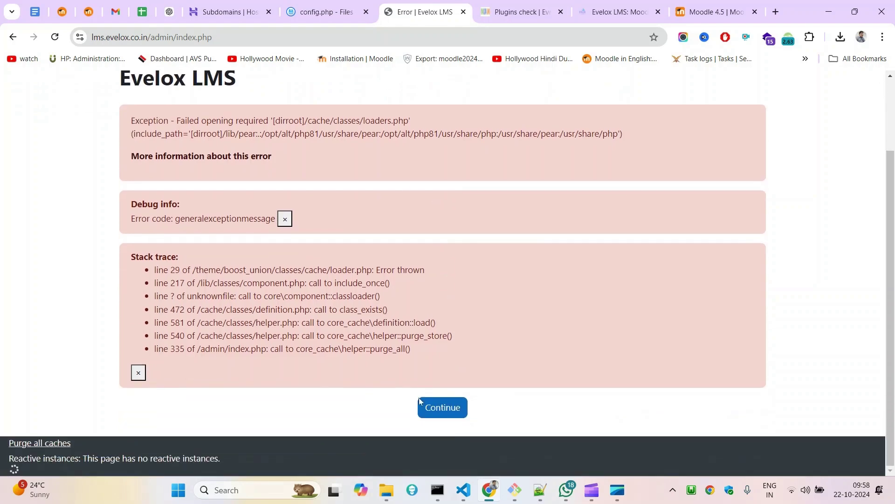
- Try continuing the upgrade again and examine the boost_union entry in the stack trace
click(447, 409)
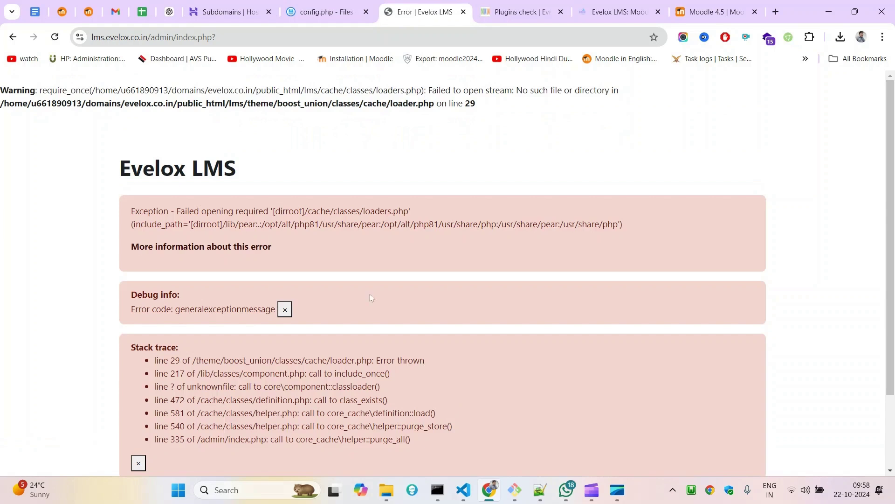
scroll(422, 365, down, 2)
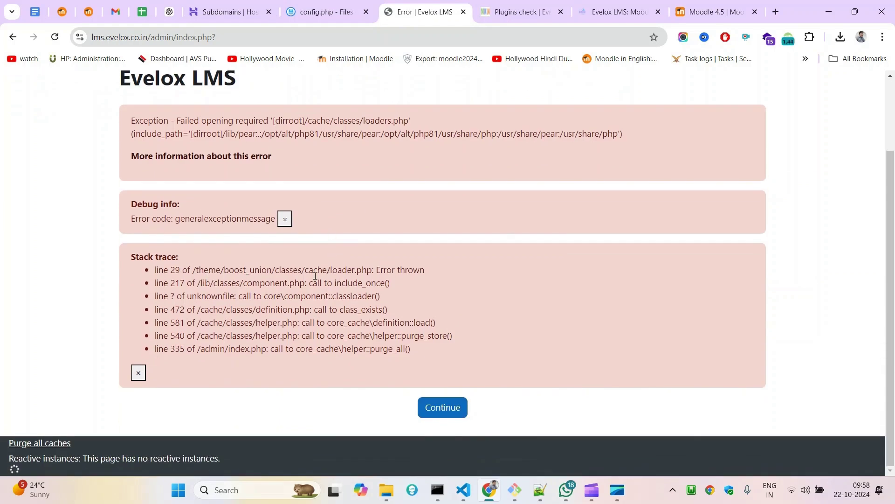
double_click(252, 271)
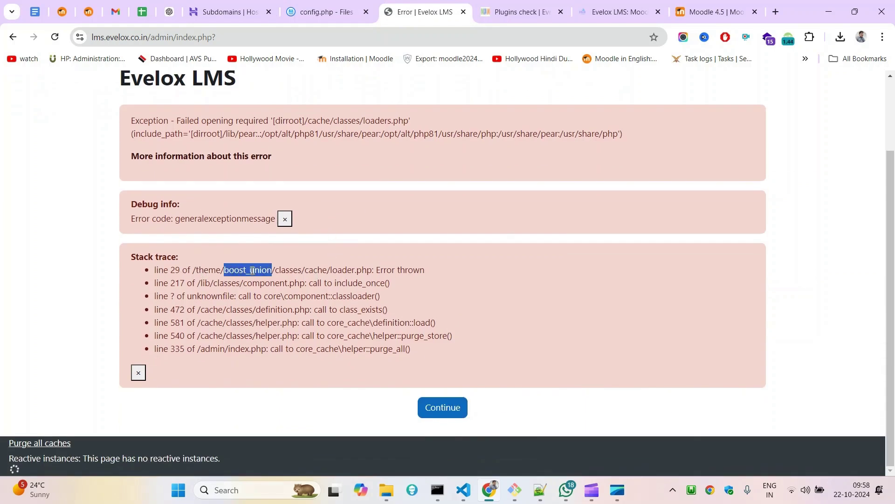
- Close the file manager's page search and switch to boost_union's loader.php in Visual Studio Code
key(ctrl+f)
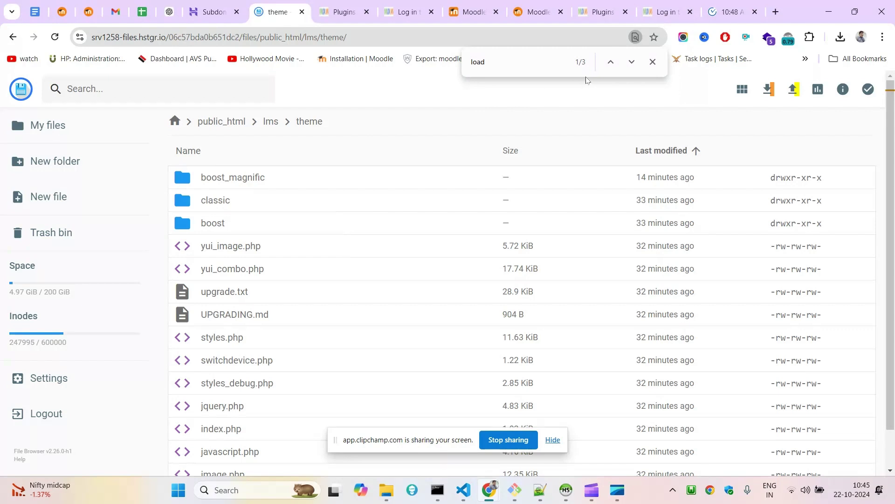
click(653, 60)
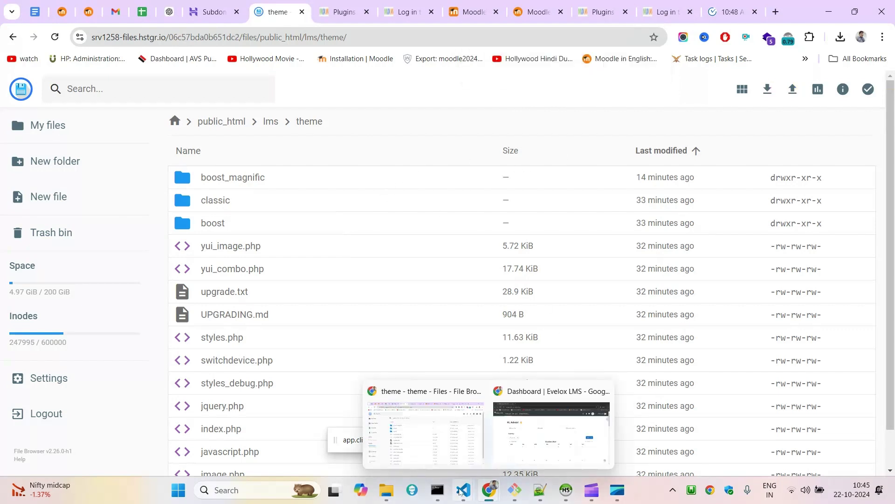
mouse_move(479, 488)
click(526, 433)
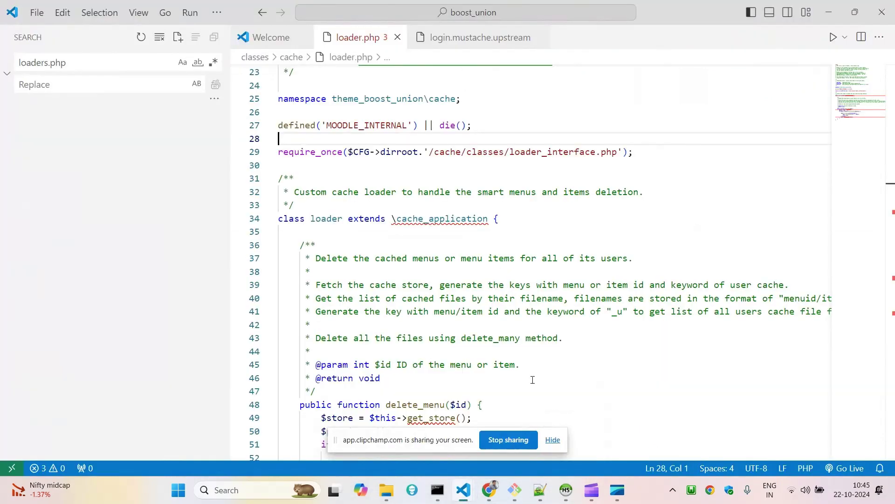
- Try replacing loader_interface with loaders in the require_once path on line 29, and undo the replacement
click(524, 154)
double_click(525, 155)
key(ctrl+v)
double_click(540, 155)
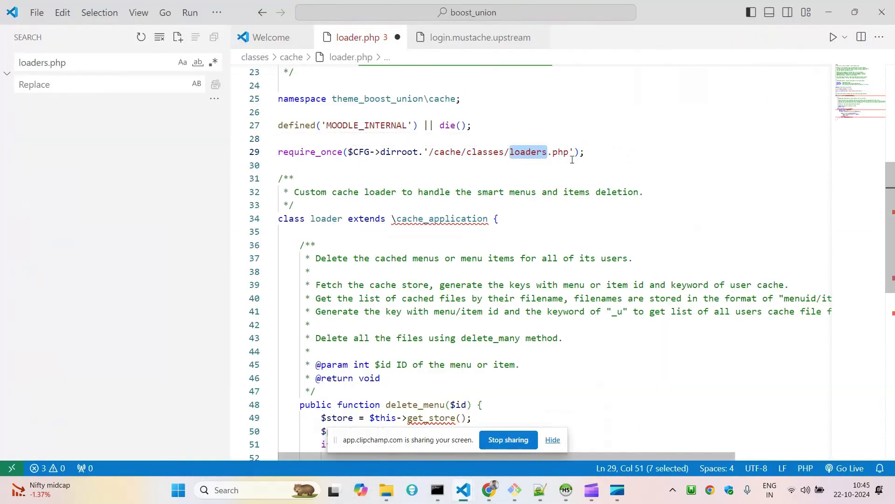
key(ctrl+z)
double_click(540, 150)
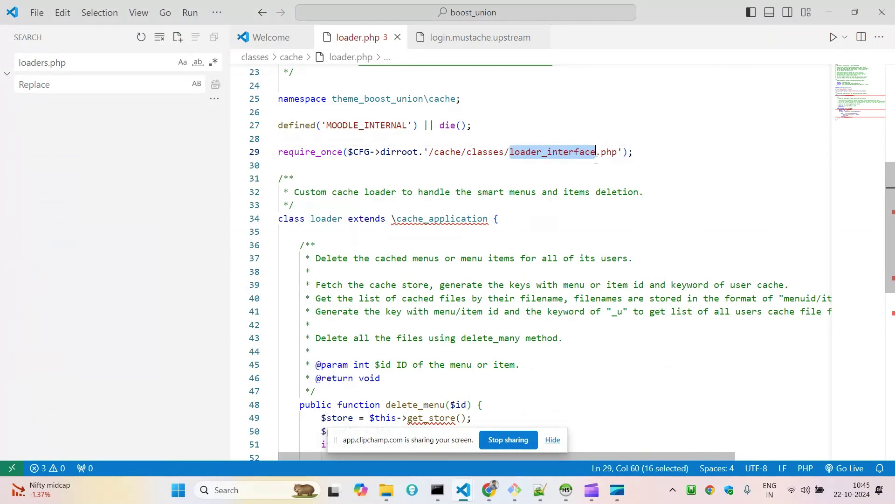
click(659, 151)
mouse_move(489, 490)
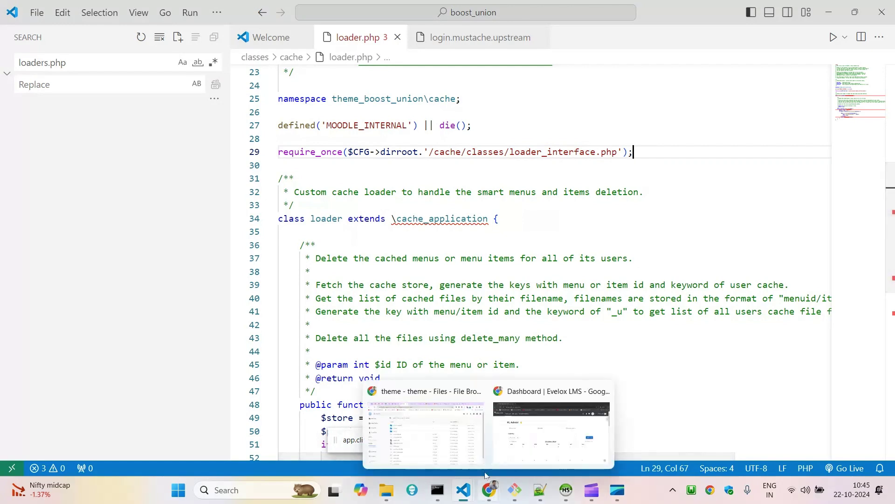
click(447, 437)
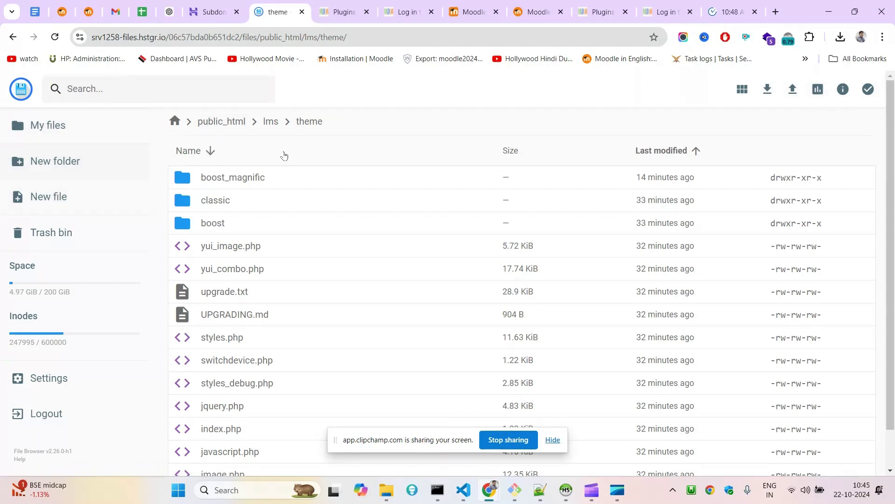
click(386, 489)
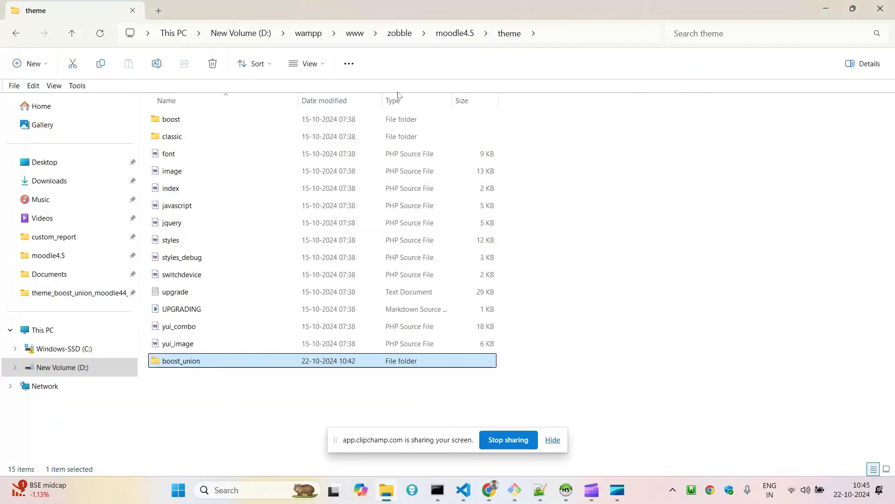
click(58, 181)
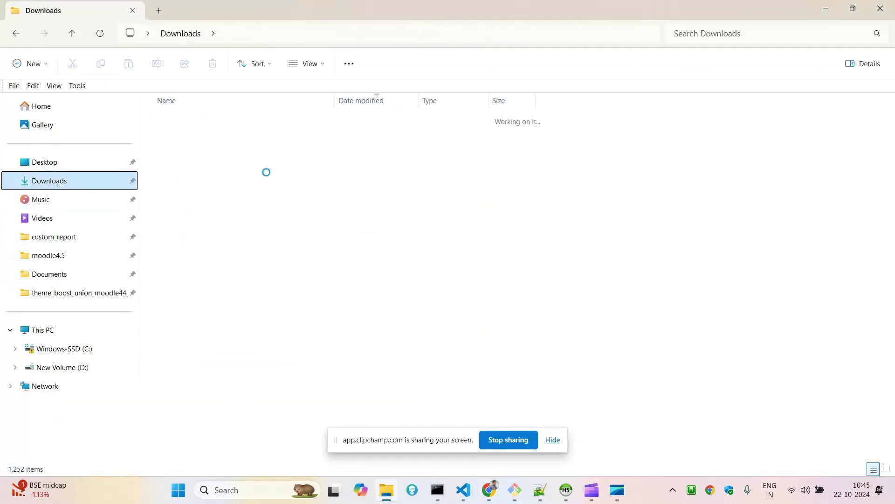
double_click(214, 236)
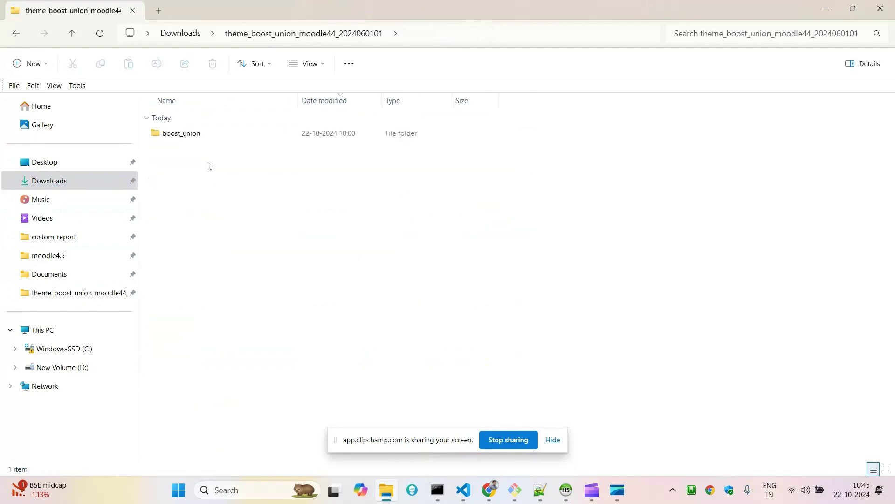
click(201, 134)
- Upload the boost_union folder into lms/theme in the hosted file manager
key(alt+Tab)
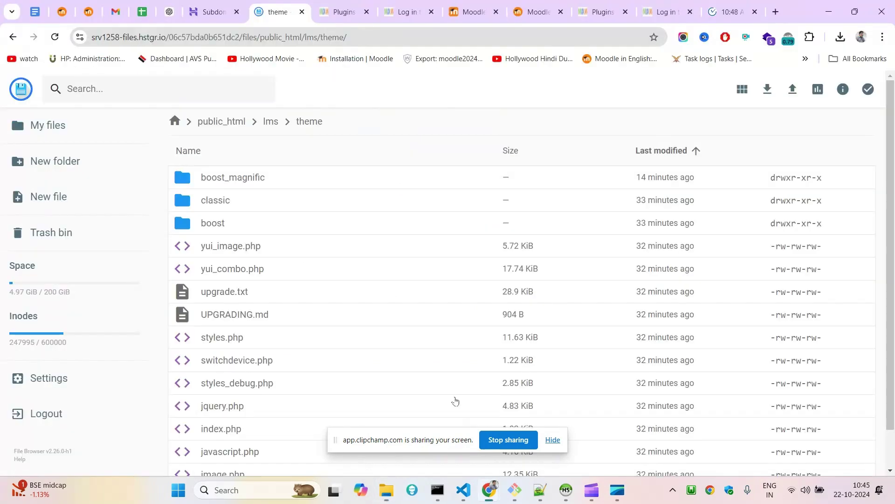
click(793, 90)
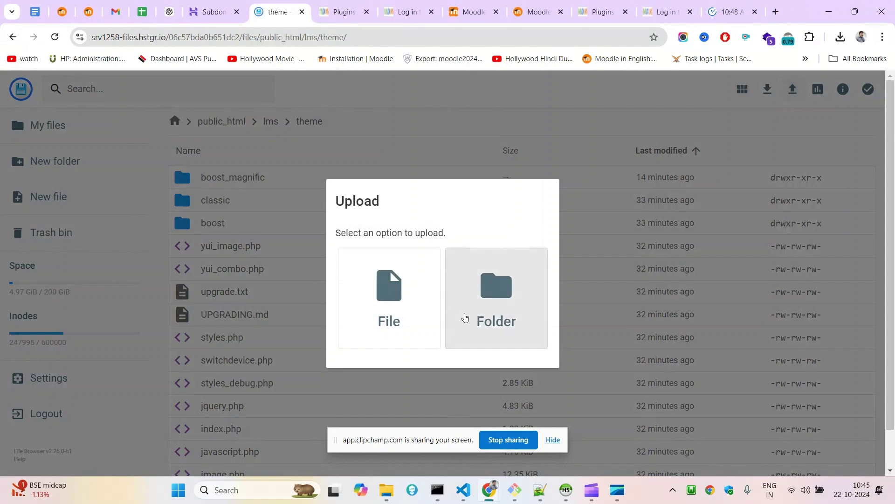
click(489, 299)
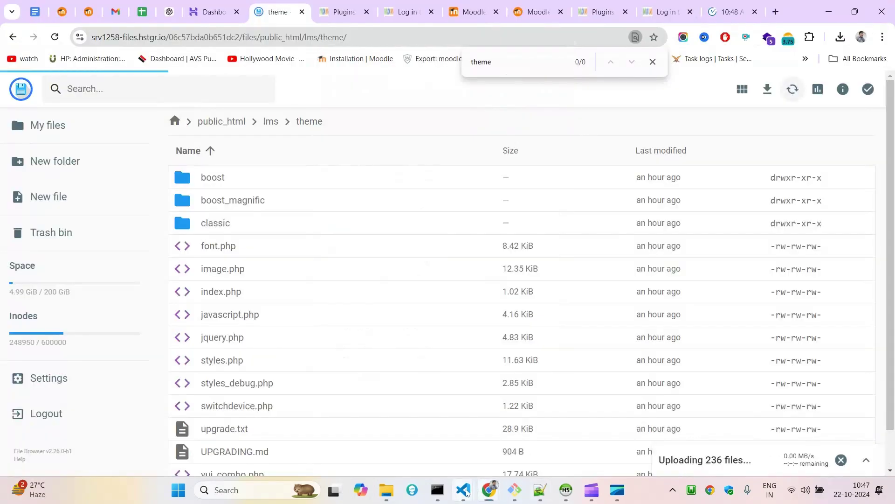
- Check the loader_interface.php path on line 29 of the local loader.php and return to the file manager
mouse_move(467, 492)
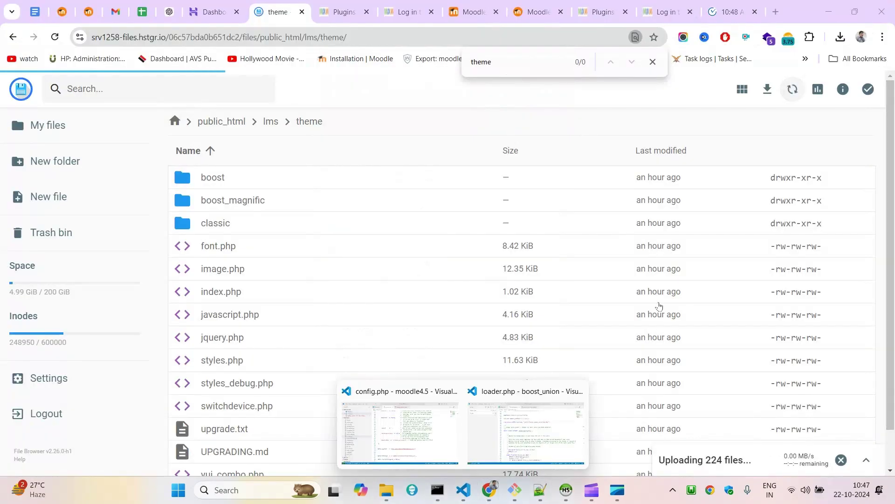
click(522, 422)
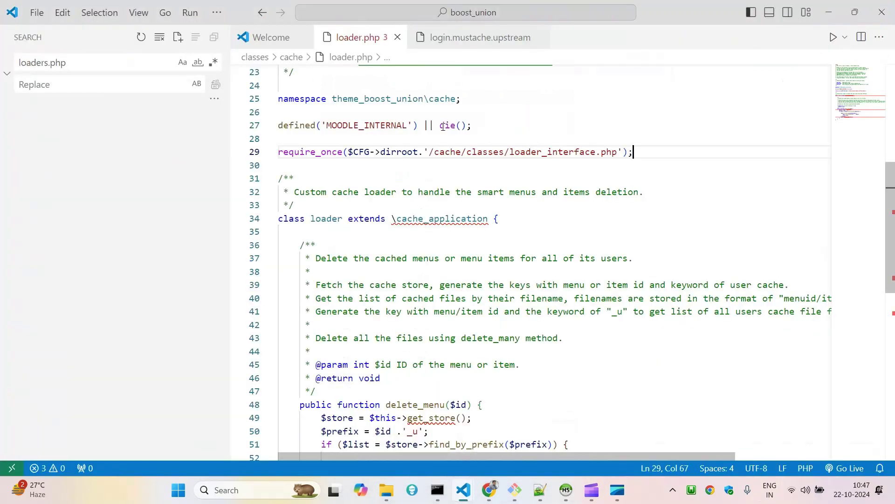
double_click(531, 155)
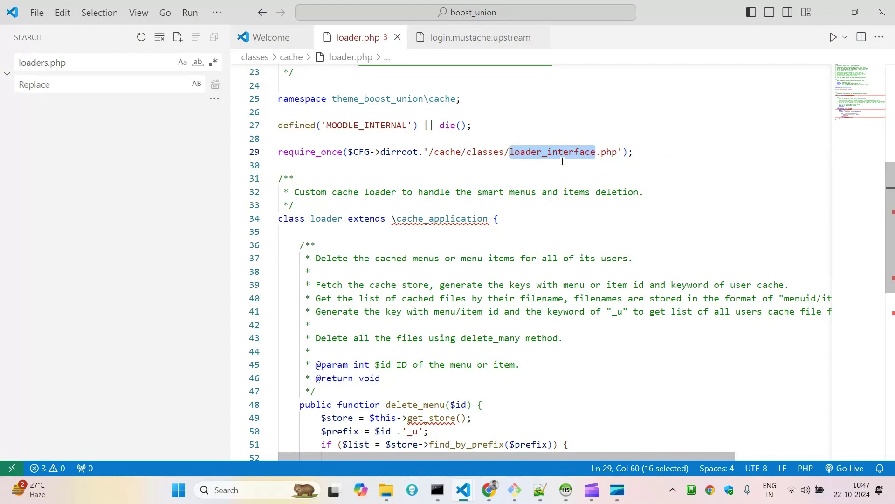
key(alt+Tab)
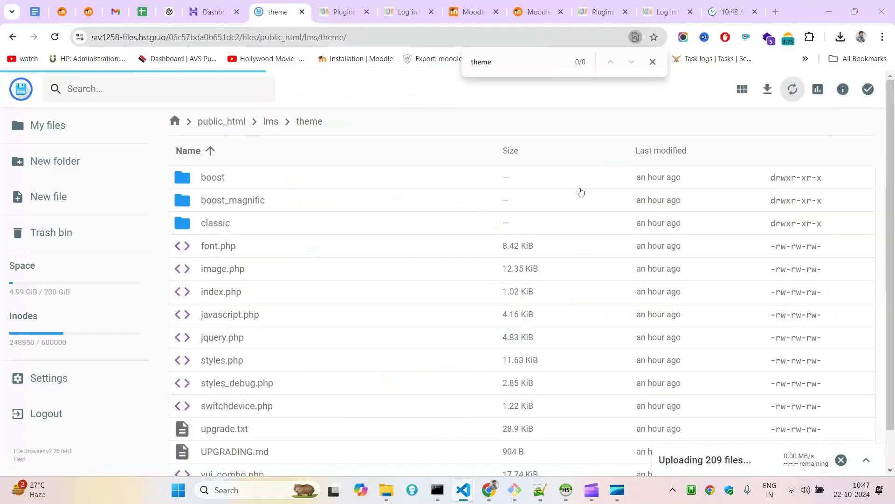
- Close the developer tools on the Evelox LMS login page and log in to the admin account
click(362, 5)
click(409, 5)
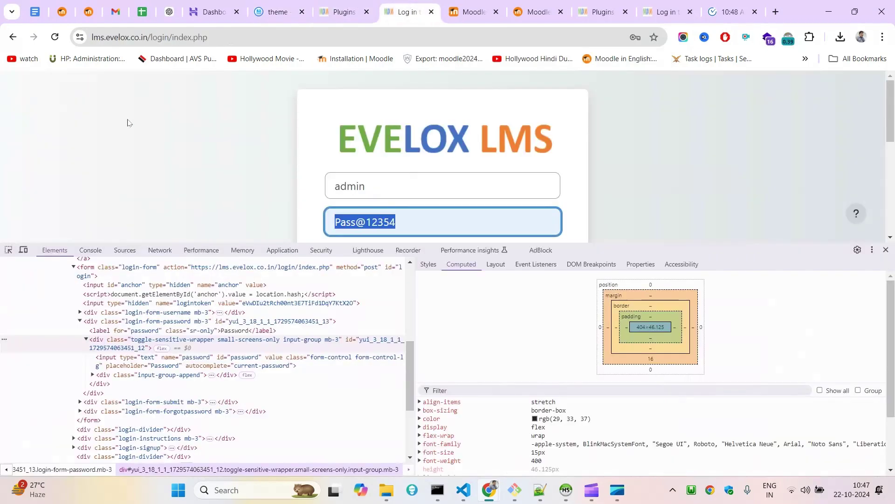
scroll(699, 194, down, 5)
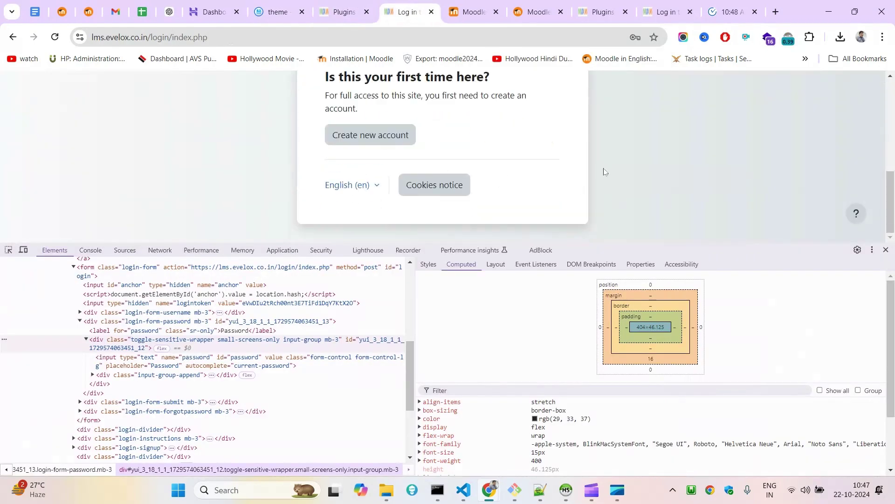
click(887, 250)
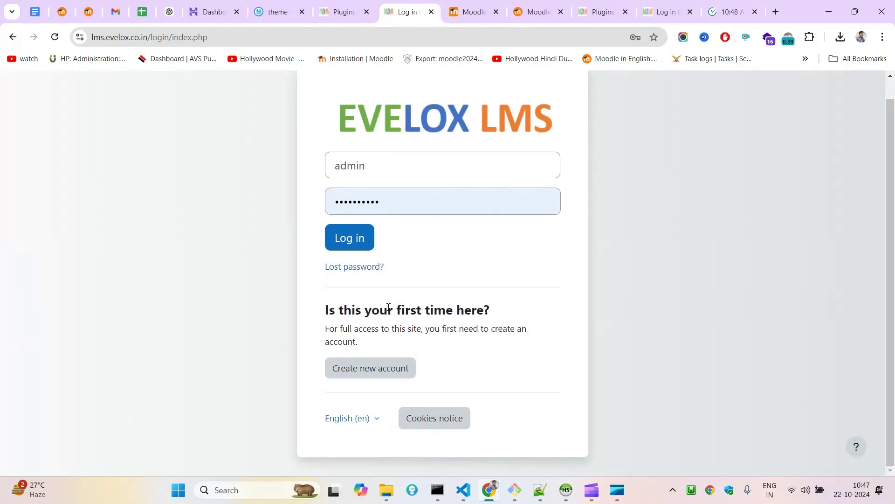
click(358, 244)
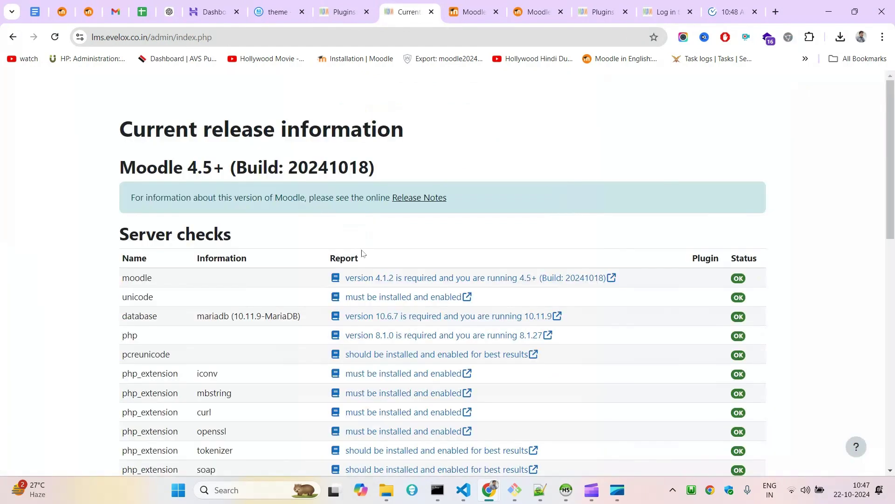
- Accept the server checks for Moodle 4.5+ and start the database upgrade from the plugins check
scroll(361, 256, down, 15)
click(438, 464)
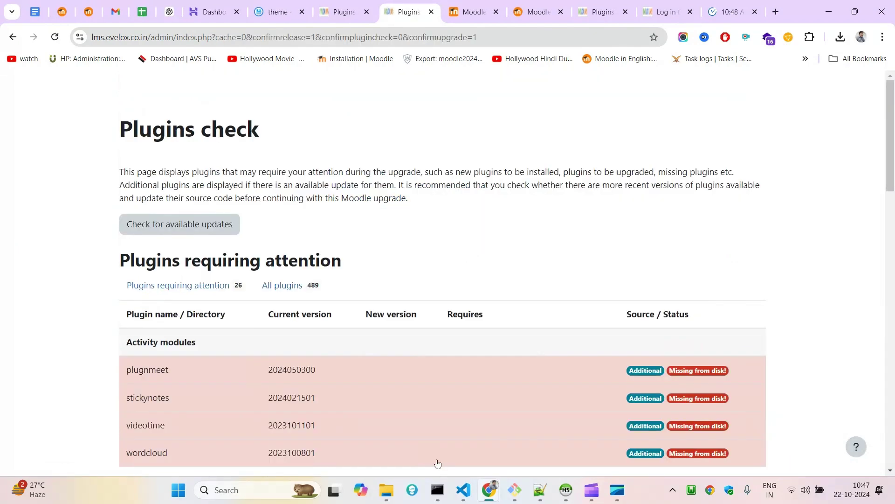
scroll(435, 462, down, 20)
click(459, 456)
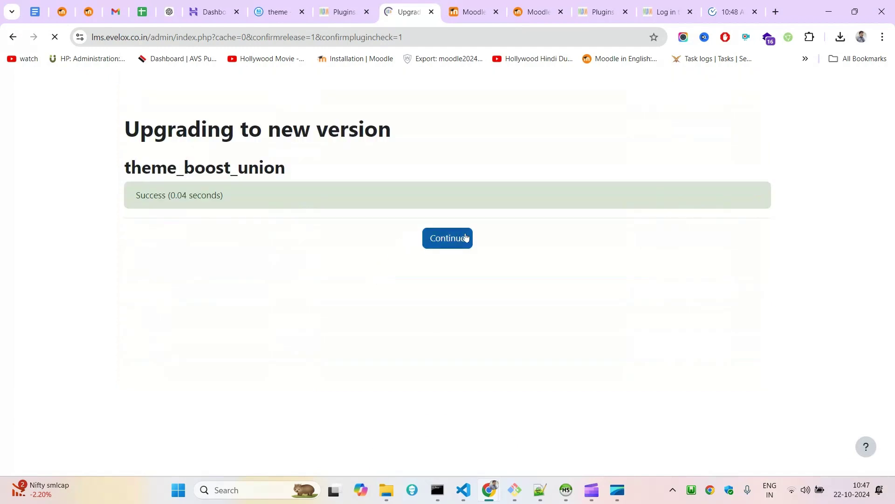
- Continue past the theme_boost_union upgrade and save the new theme settings with their default values
click(466, 238)
drag(72, 176, 286, 166)
click(322, 162)
click(453, 239)
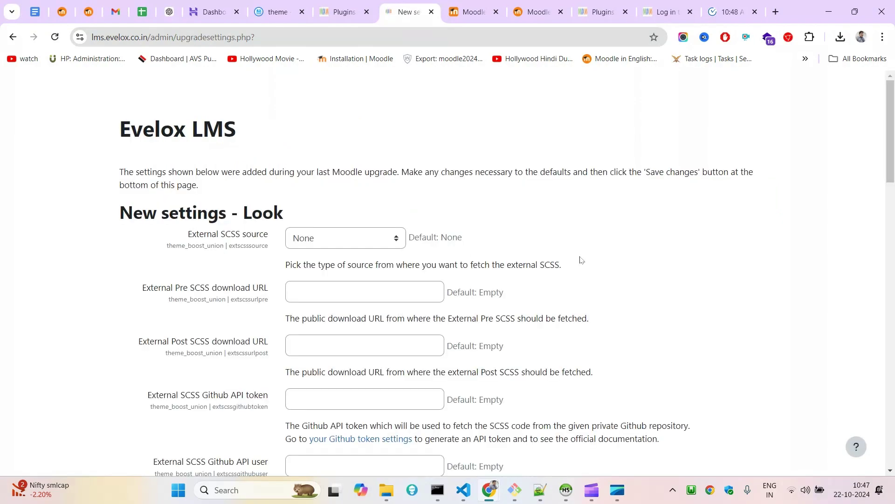
scroll(553, 255, down, 15)
click(160, 457)
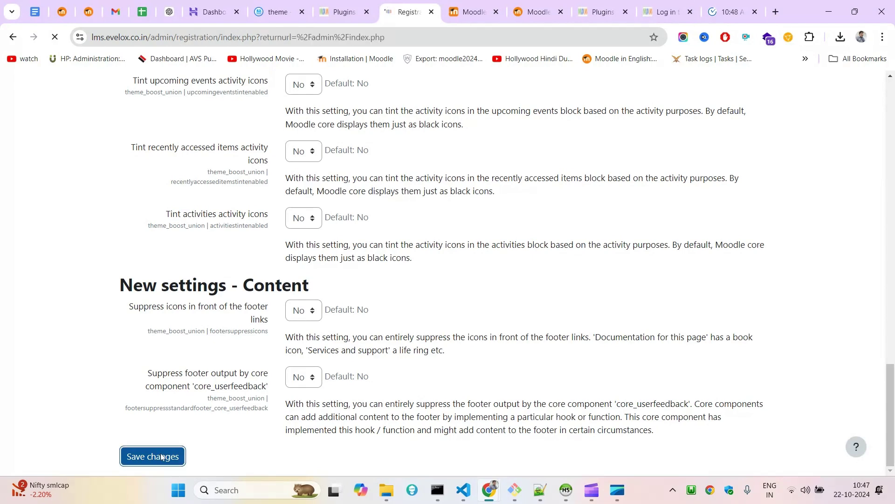
- Skip the Moodle site registration and close the browser tab that is playing audio
scroll(130, 408, down, 10)
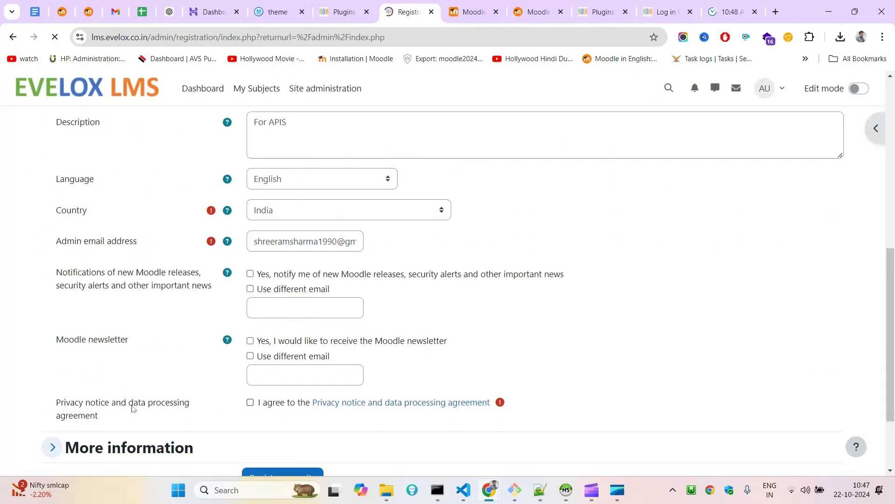
click(50, 418)
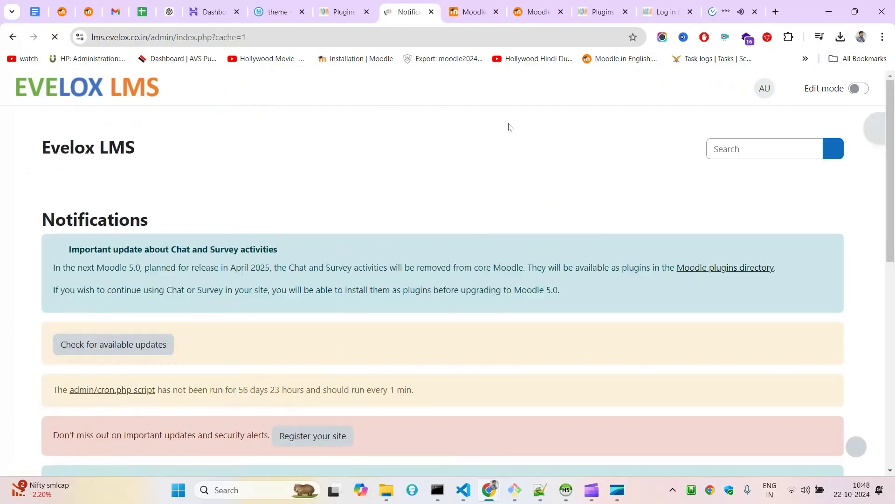
click(755, 11)
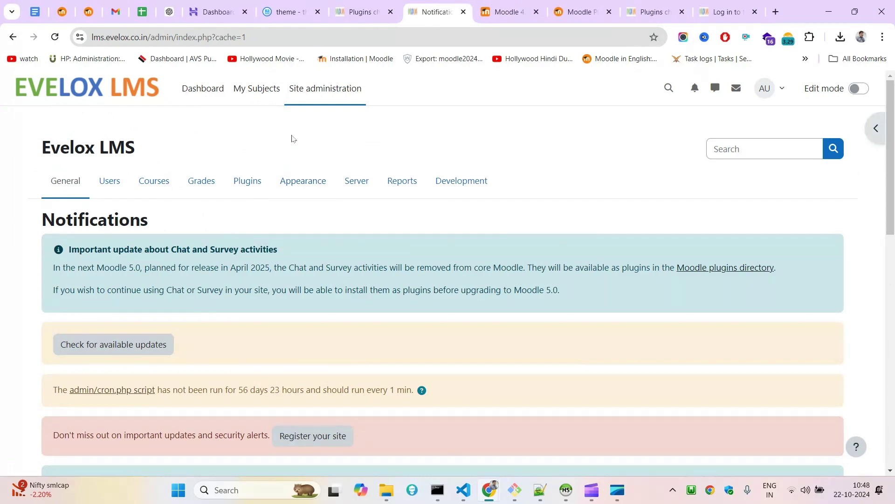
- Set Boost Union as the site's current theme
click(303, 181)
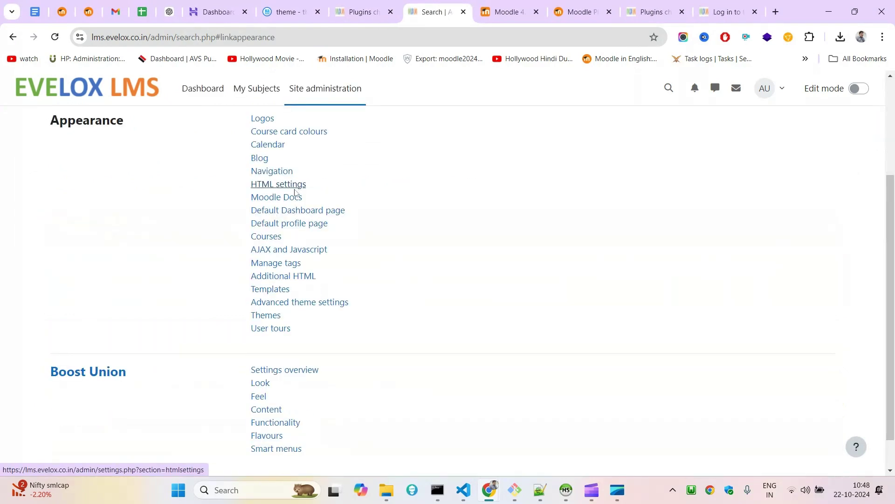
scroll(265, 388, down, 1)
click(273, 278)
scroll(326, 320, down, 3)
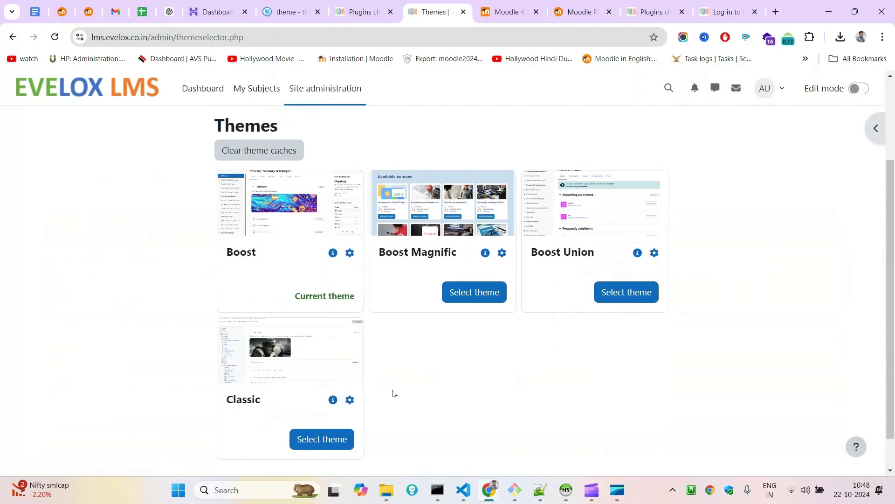
click(626, 293)
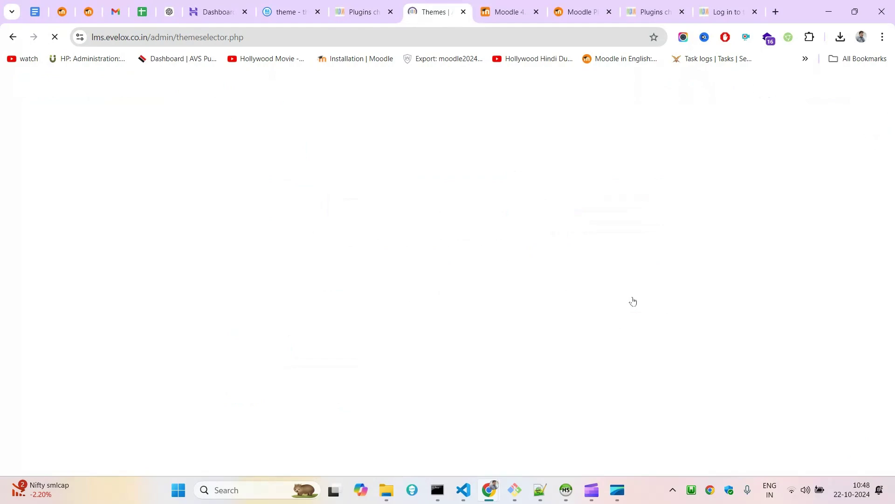
scroll(437, 317, down, 4)
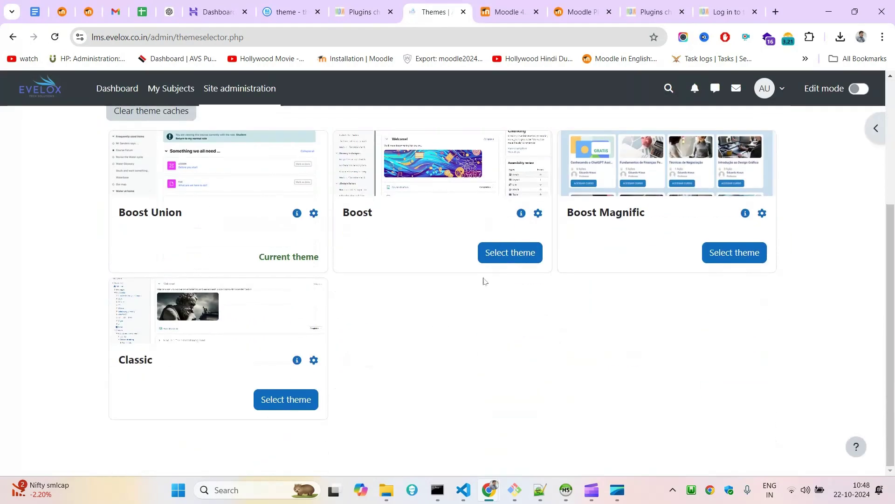
scroll(653, 165, up, 4)
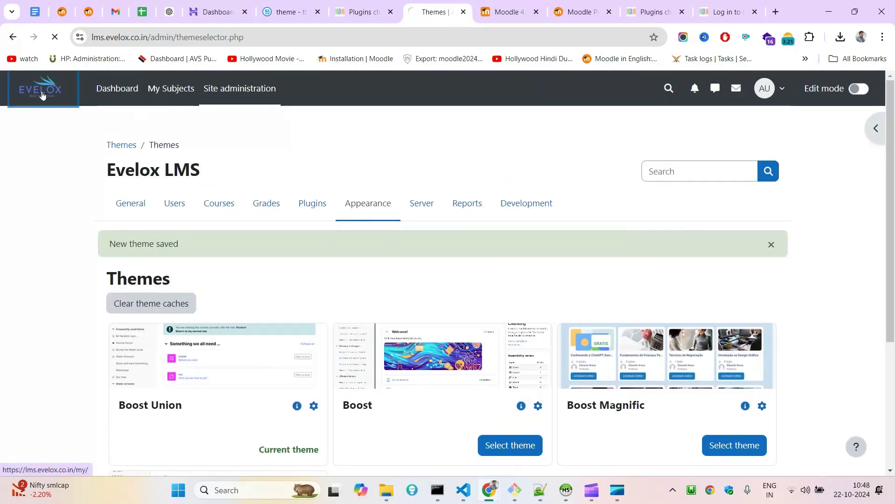
- Review the dashboard in the Boost Union theme, log out, and log back in to the admin account
click(40, 91)
scroll(236, 272, down, 4)
scroll(236, 272, up, 4)
click(785, 96)
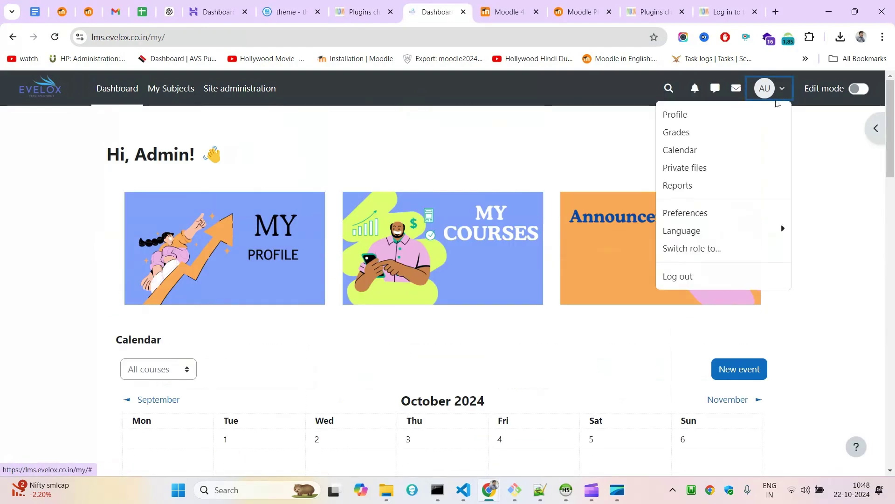
click(686, 279)
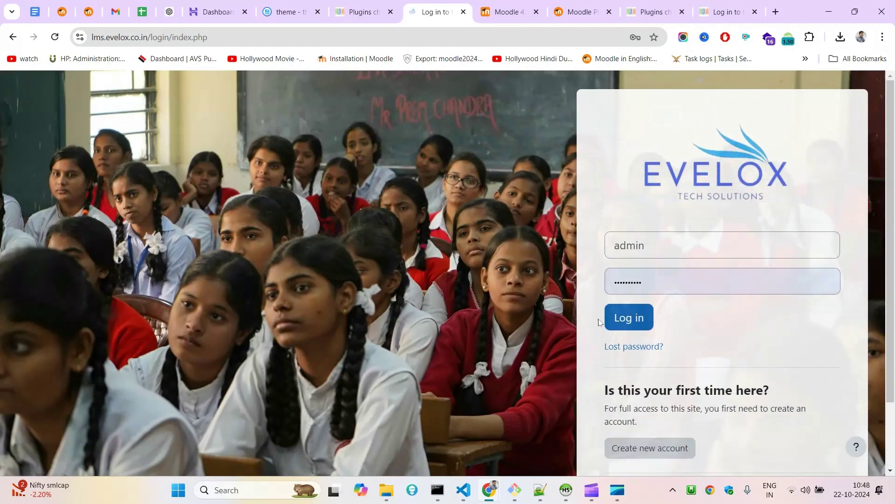
click(647, 320)
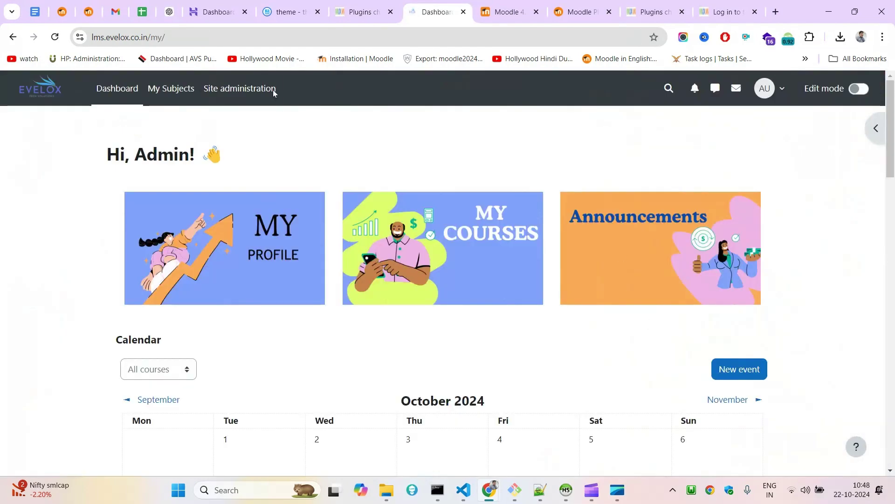
- Look through the Appearance settings in site administration and open the server's Environment report
click(236, 90)
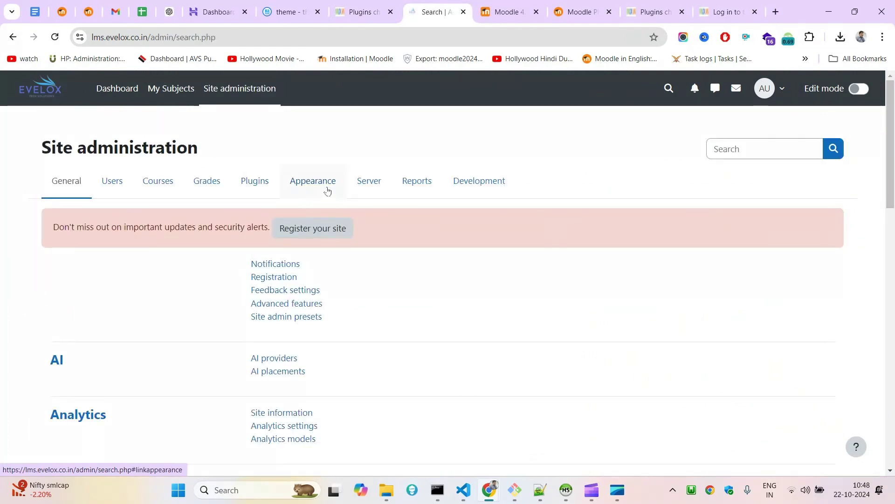
click(328, 191)
scroll(336, 299, down, 1)
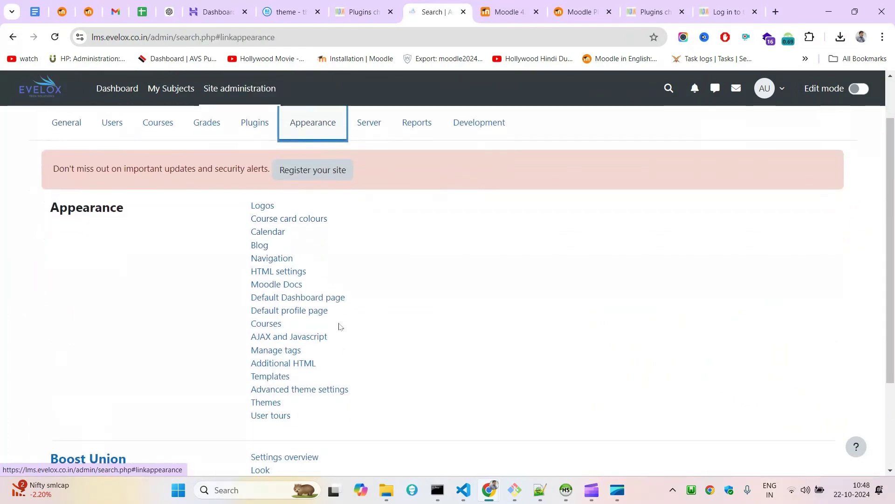
click(369, 124)
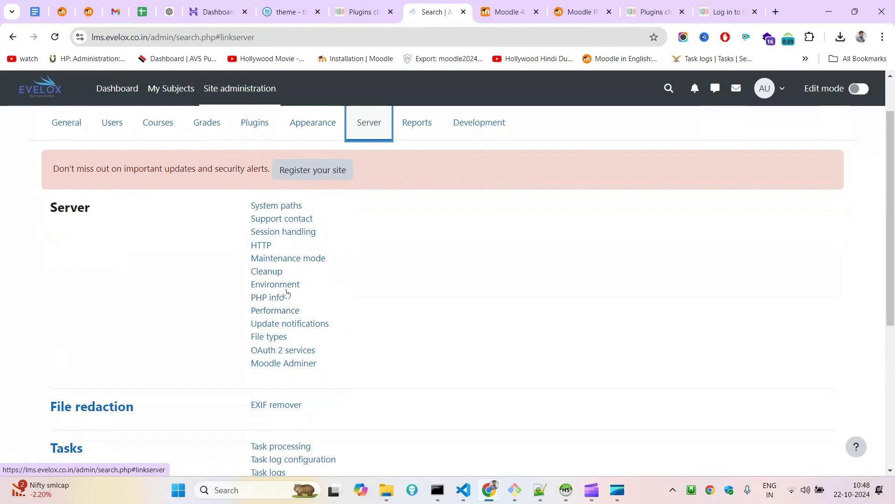
click(285, 283)
- Check the running Moodle version, the server checks and the other checks in the Environment report
scroll(500, 314, down, 4)
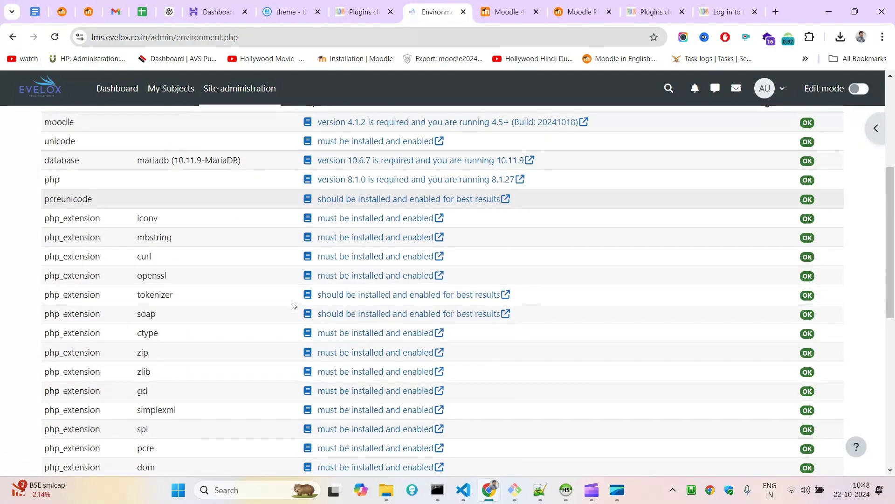
scroll(500, 314, up, 4)
drag(499, 301, 458, 297)
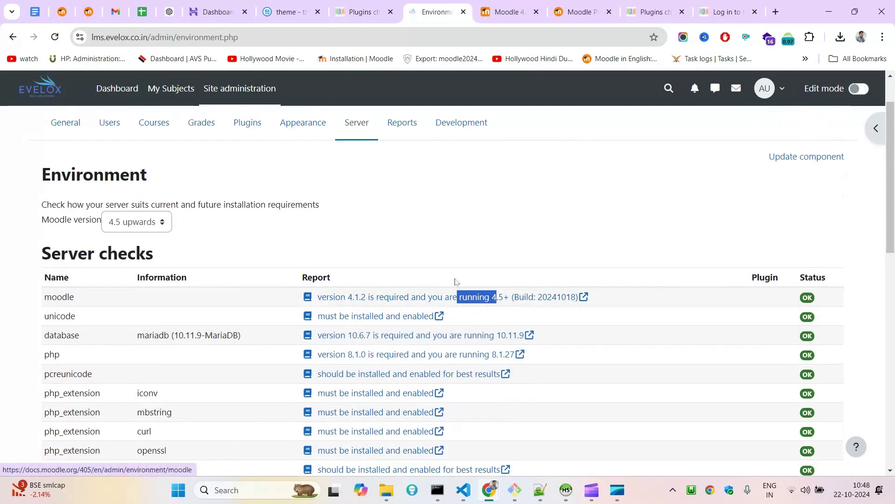
scroll(557, 455, down, 5)
scroll(555, 363, down, 5)
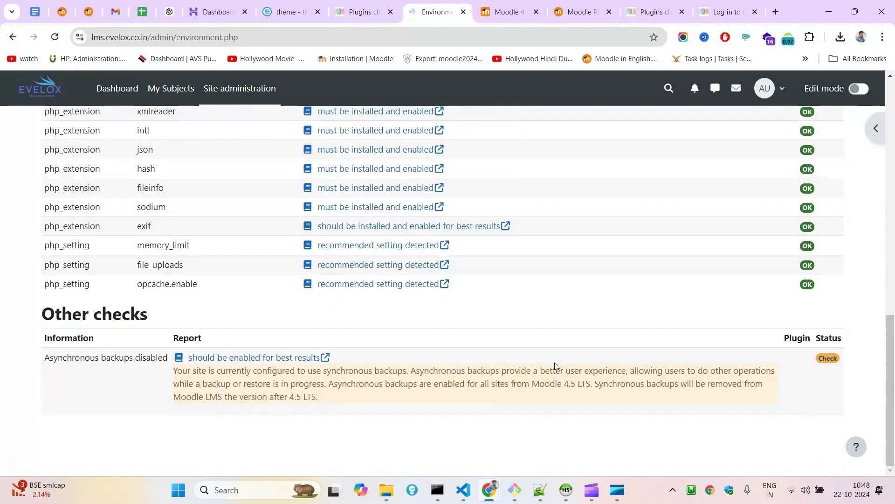
scroll(582, 353, up, 10)
scroll(583, 353, up, 2)
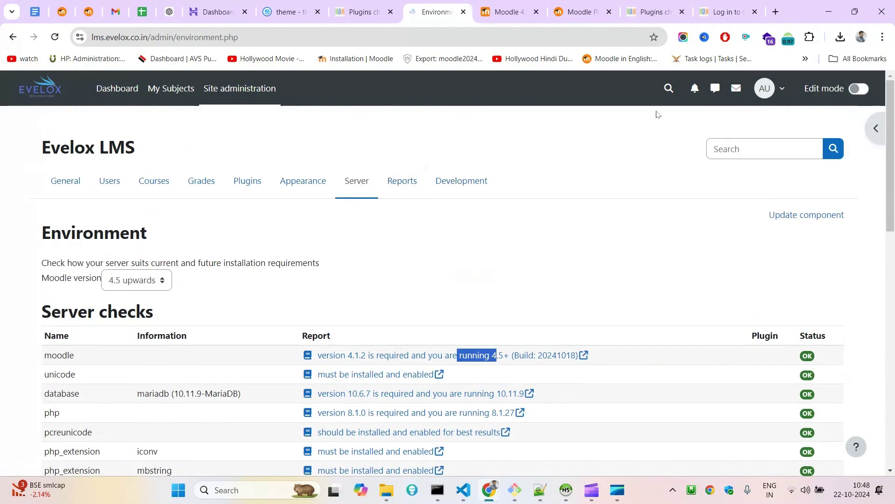
- Return to the Boost Union versions page in the Moodle plugins directory to review the current versions
click(546, 4)
scroll(208, 244, up, 2)
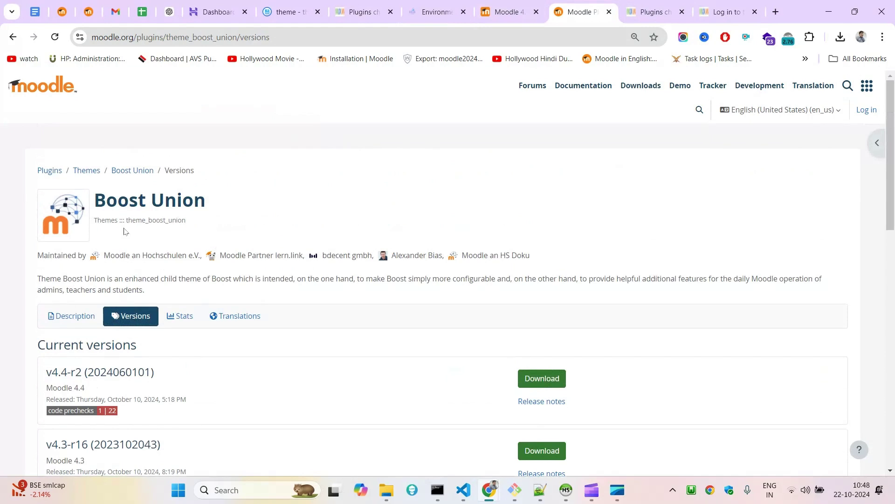